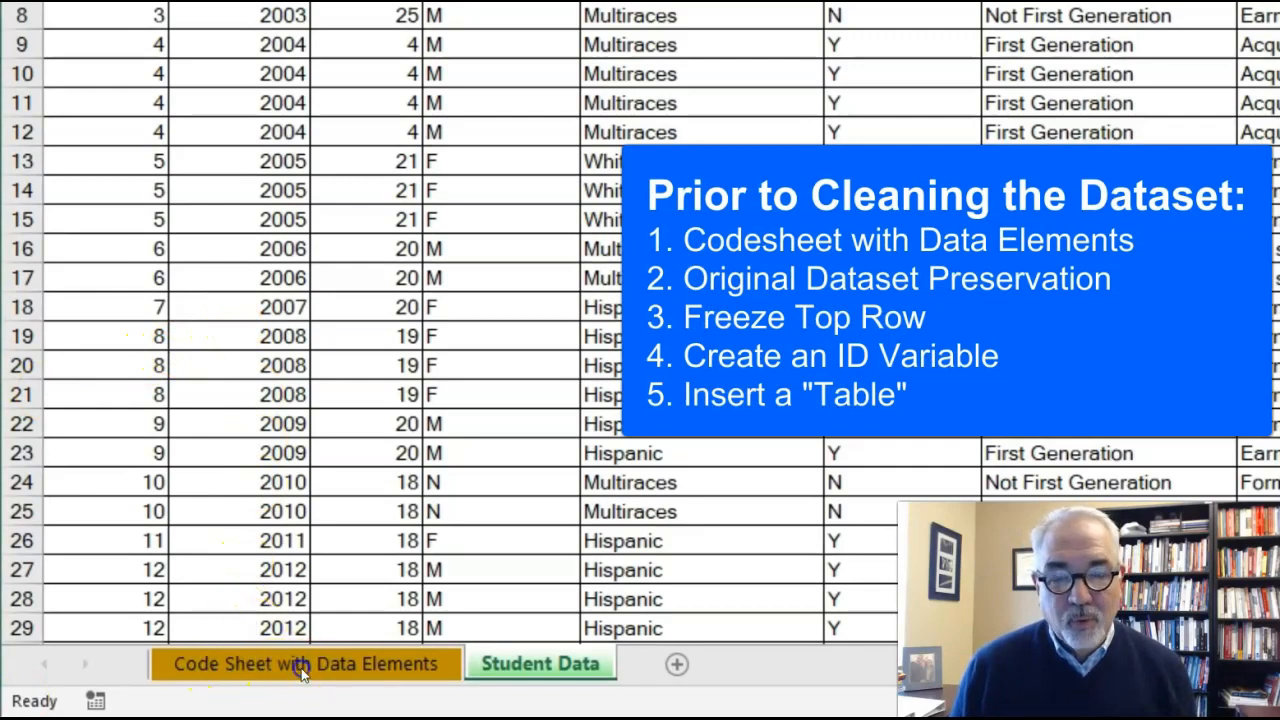
# Step: View the data element definitions on the Code Sheet with Data Elements worksheet
pyautogui.click(303, 665)
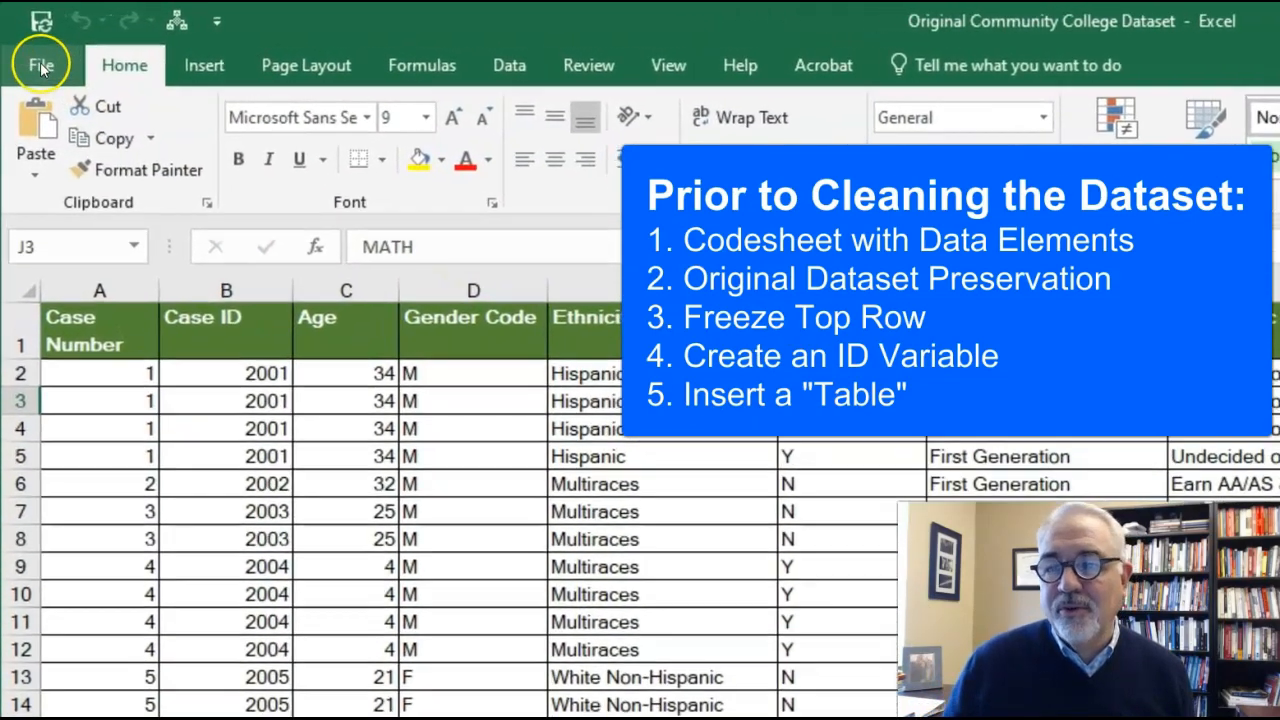
# Step: Save a copy of the workbook to the Desktop under the name Copy Community College Dataset
pyautogui.click(33, 52)
pyautogui.click(87, 343)
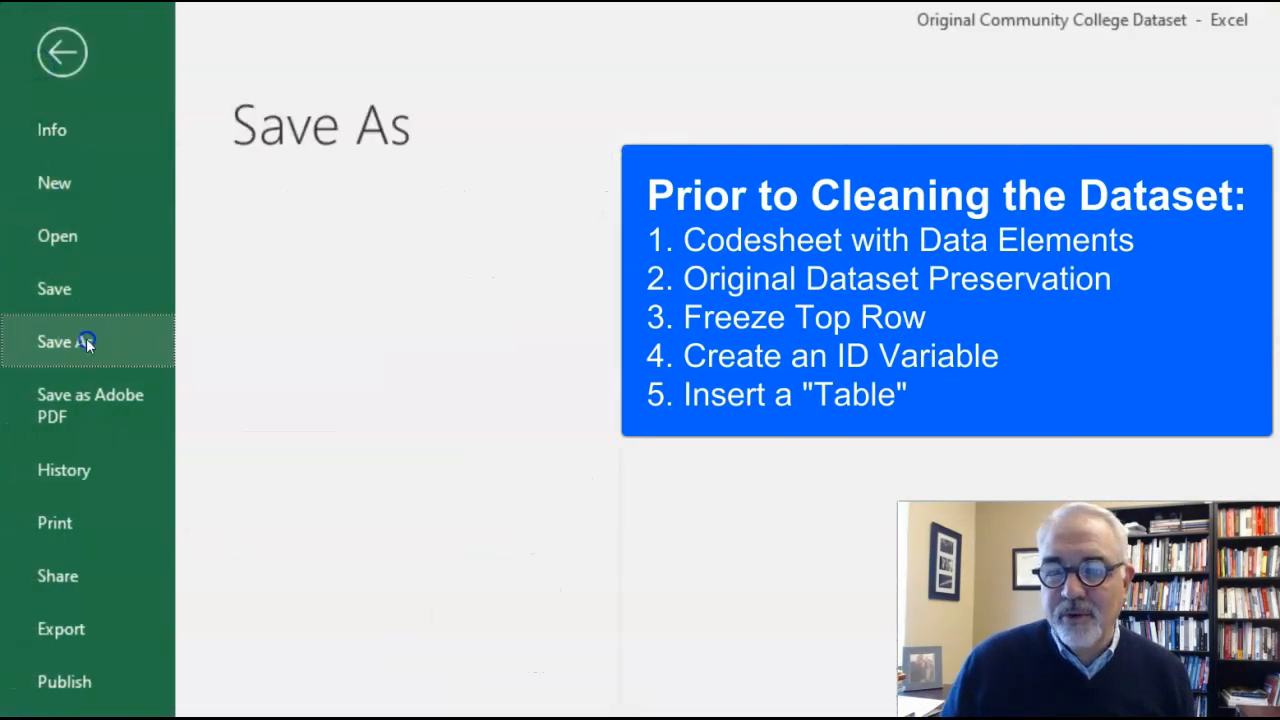
pyautogui.click(345, 628)
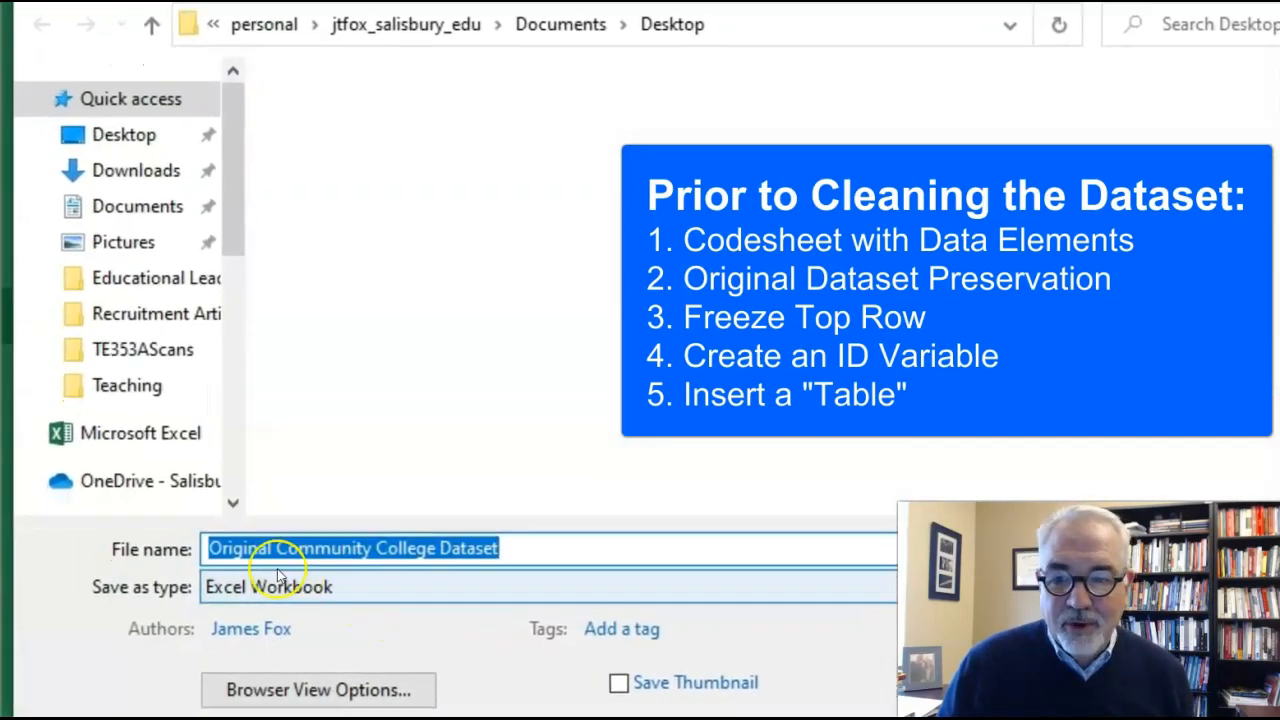
pyautogui.moveTo(210, 542); pyautogui.dragTo(269, 535)
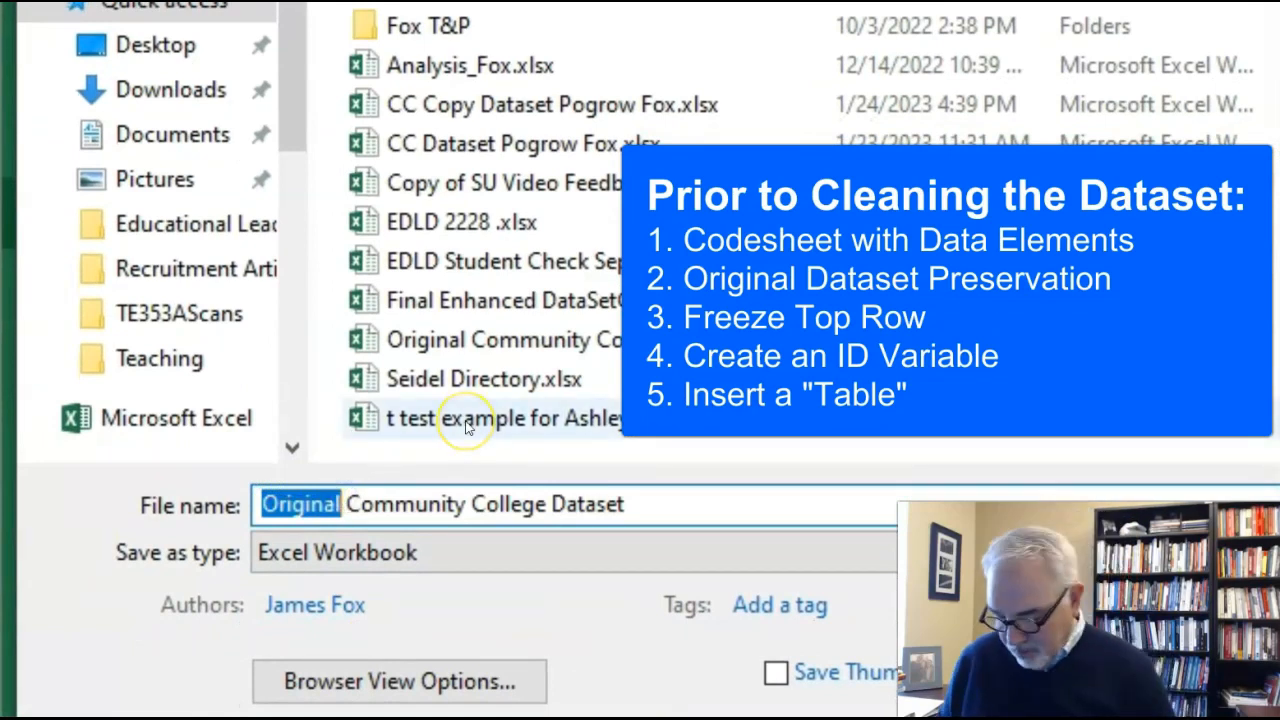
pyautogui.write('Copy')
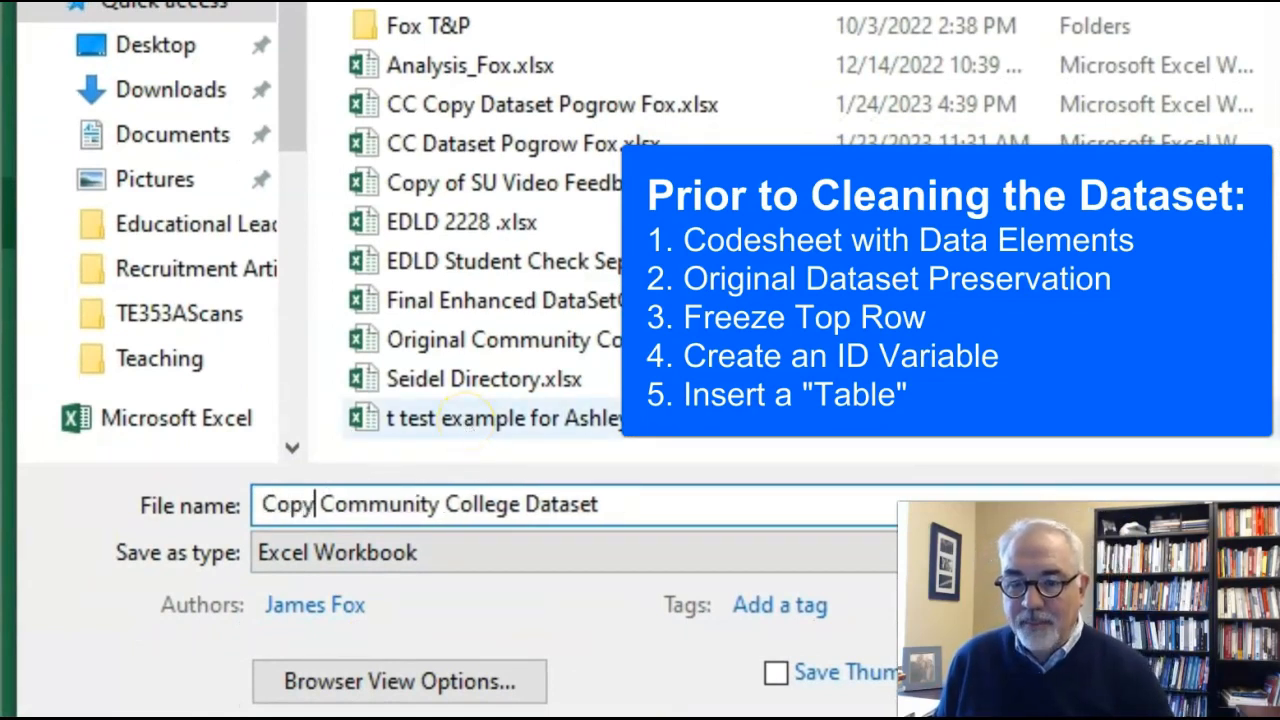
pyautogui.click(165, 48)
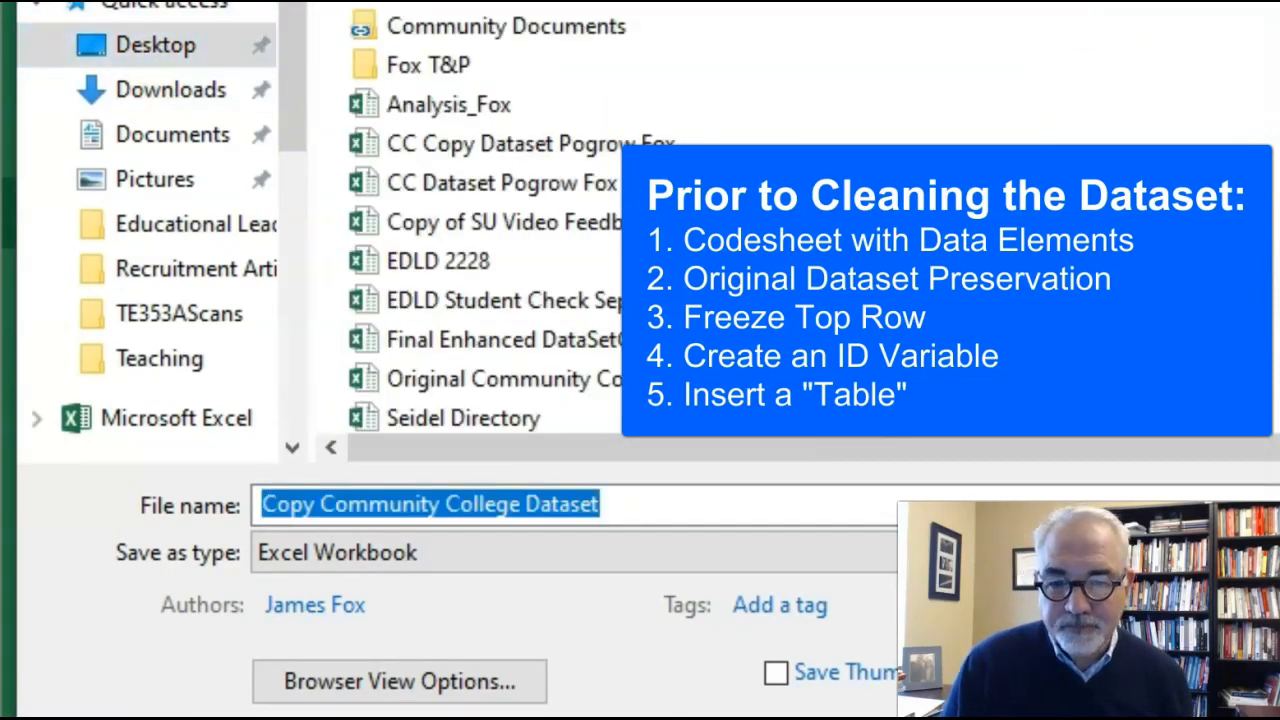
pyautogui.press('Return')
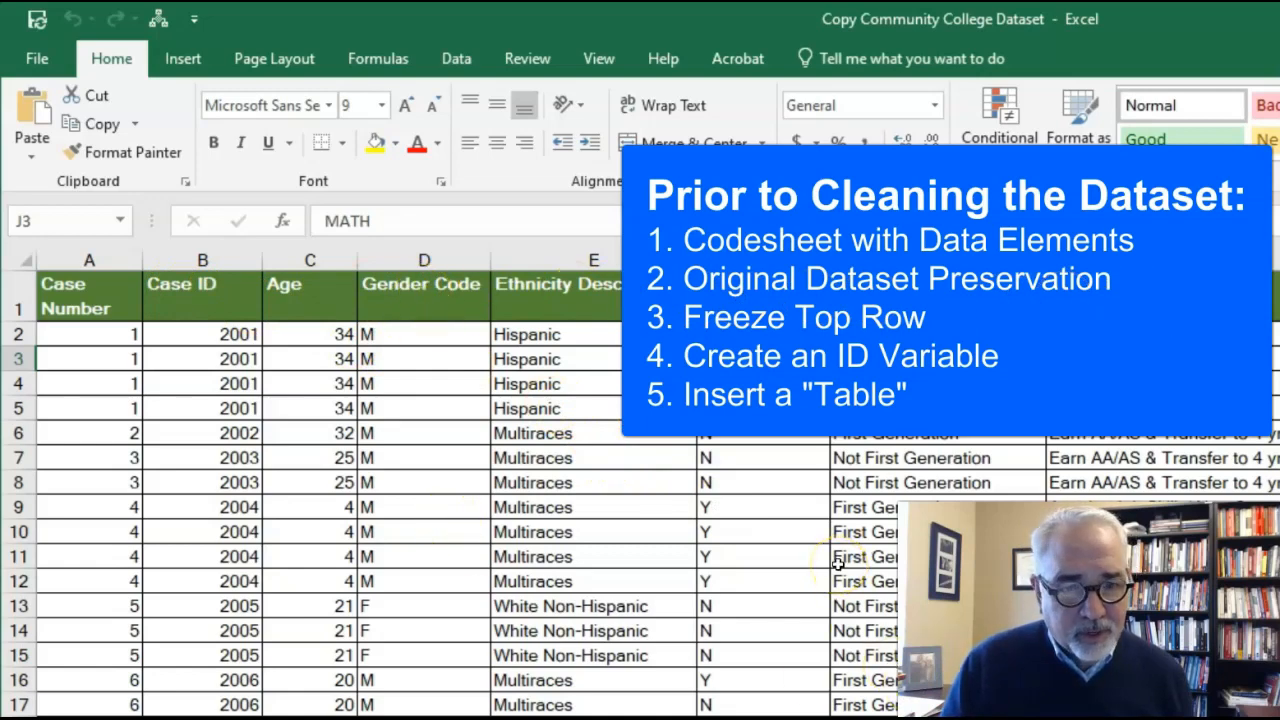
# Step: Freeze the top row of the student data sheet and check that the headers stay in view
pyautogui.scroll(-3, 838, 563)
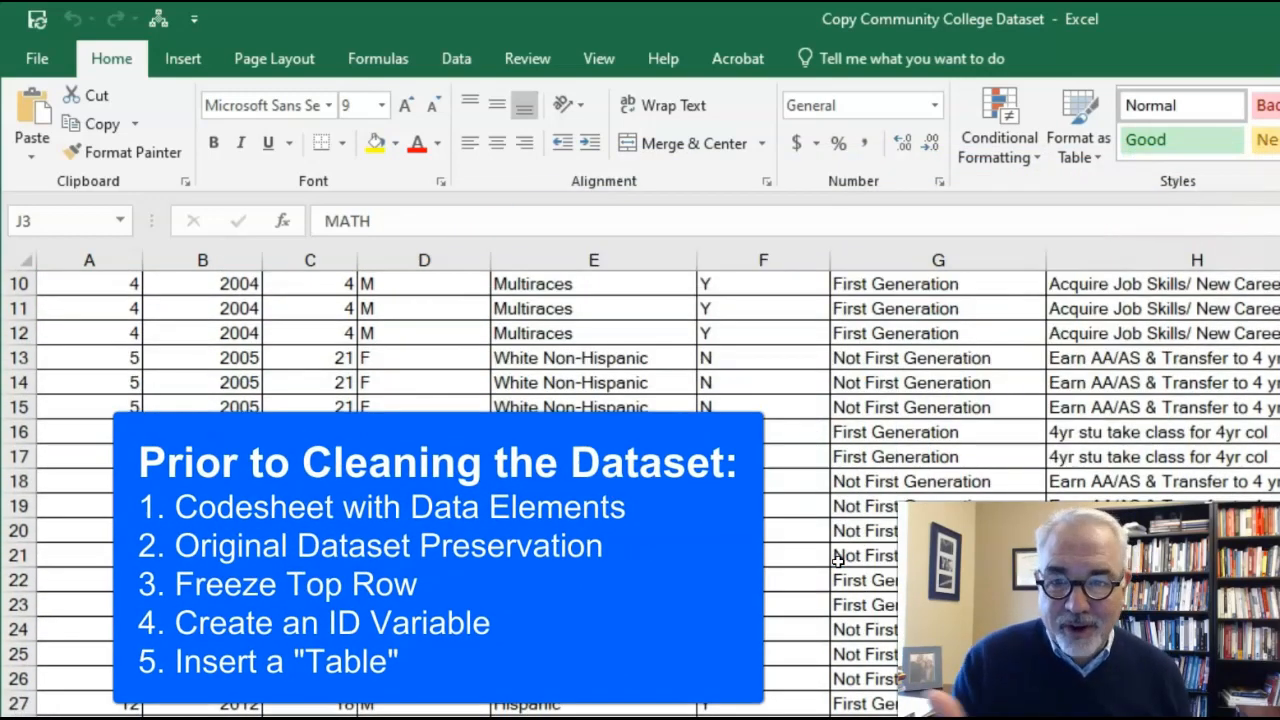
pyautogui.scroll(3, 838, 563)
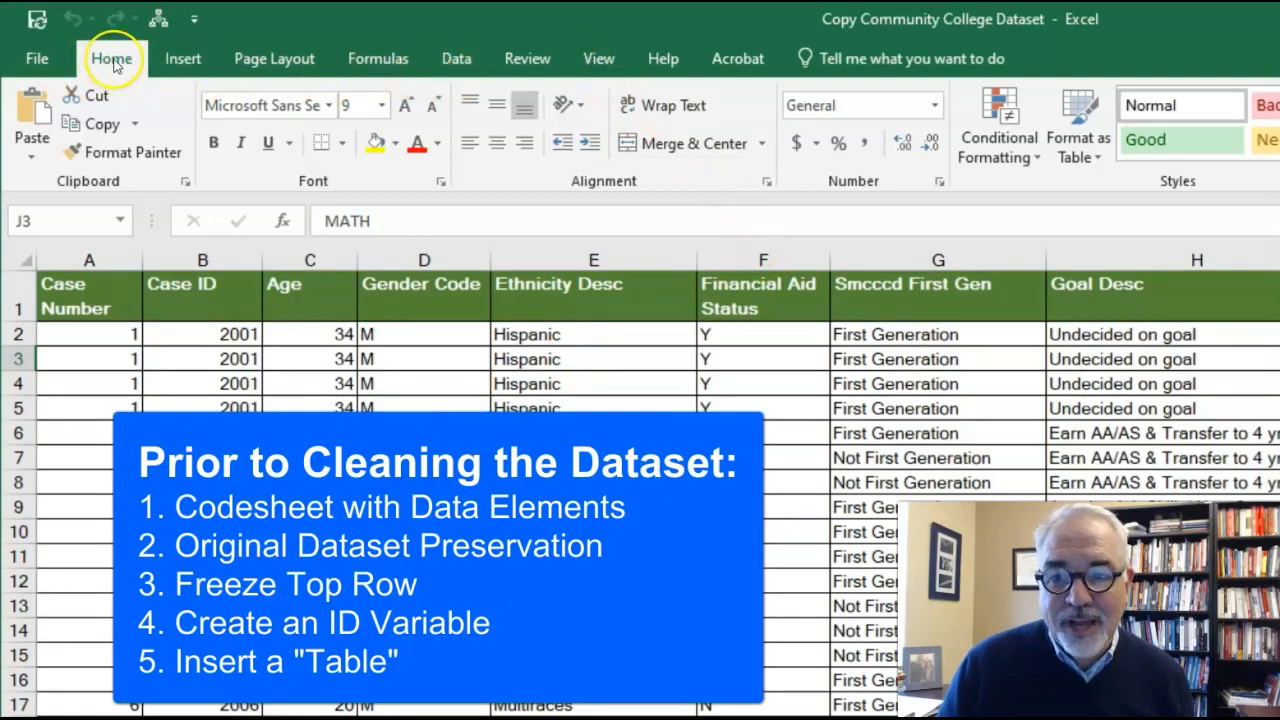
pyautogui.click(600, 61)
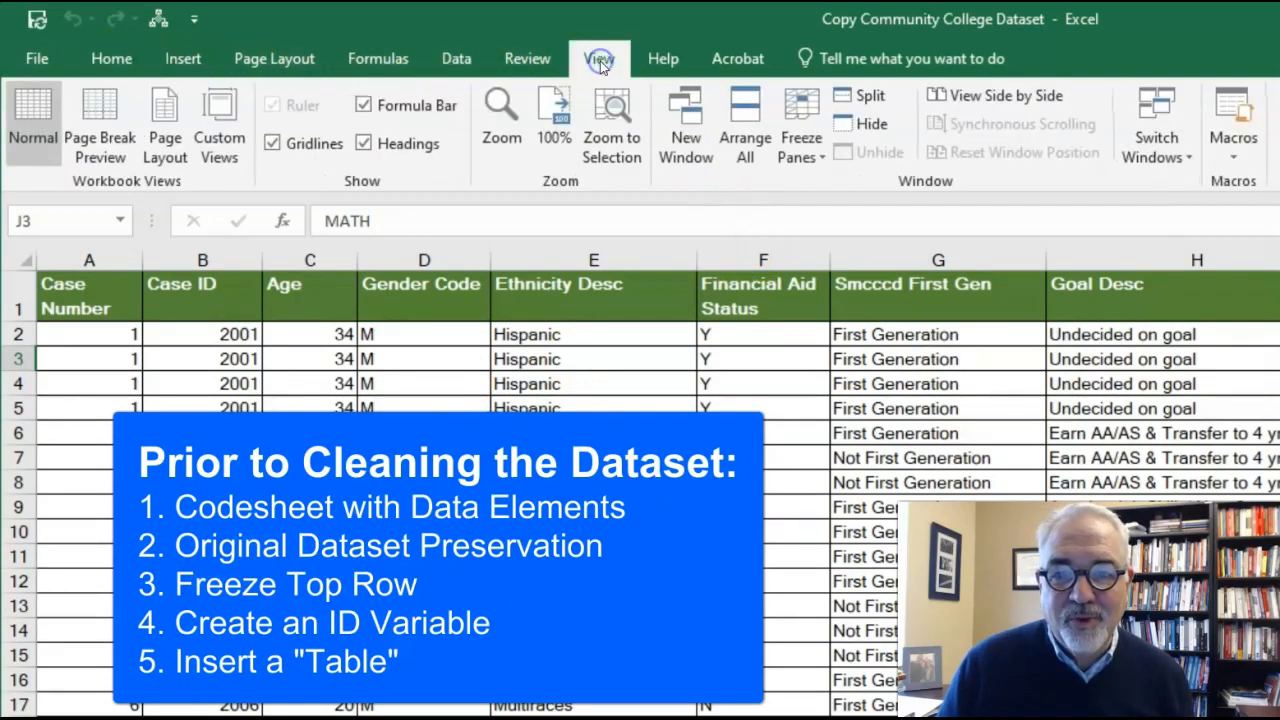
pyautogui.click(810, 158)
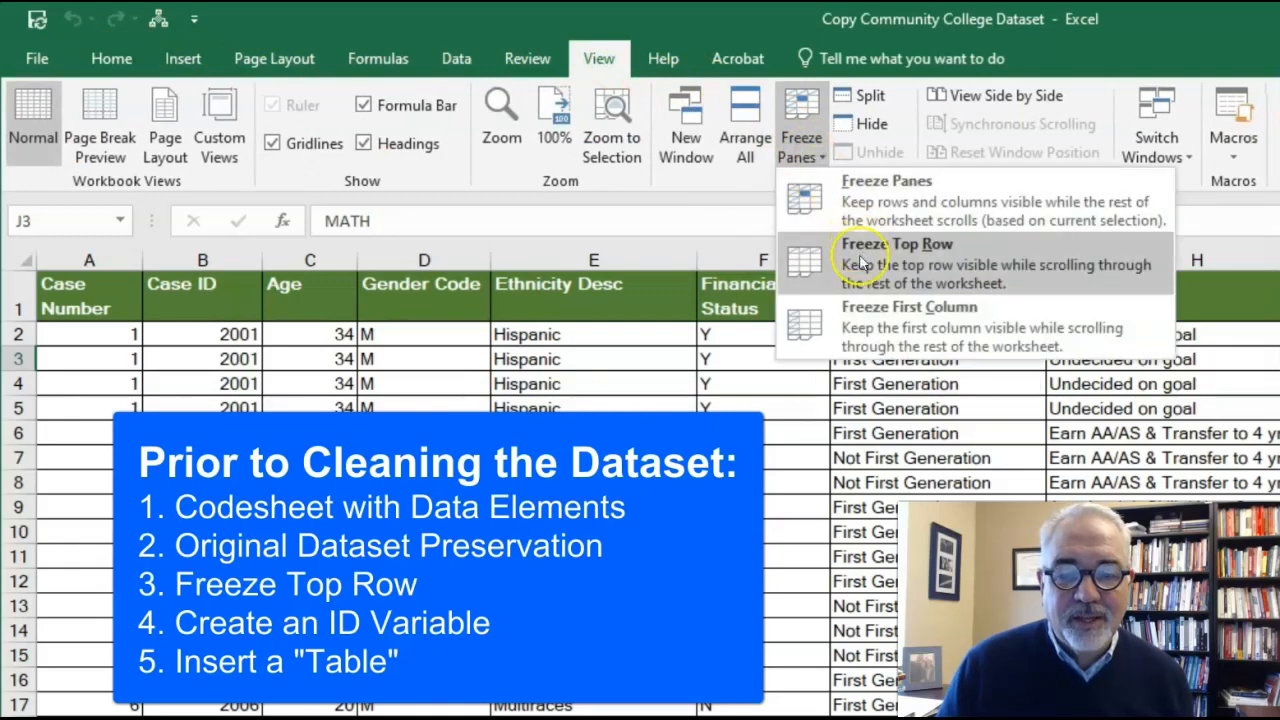
pyautogui.click(860, 262)
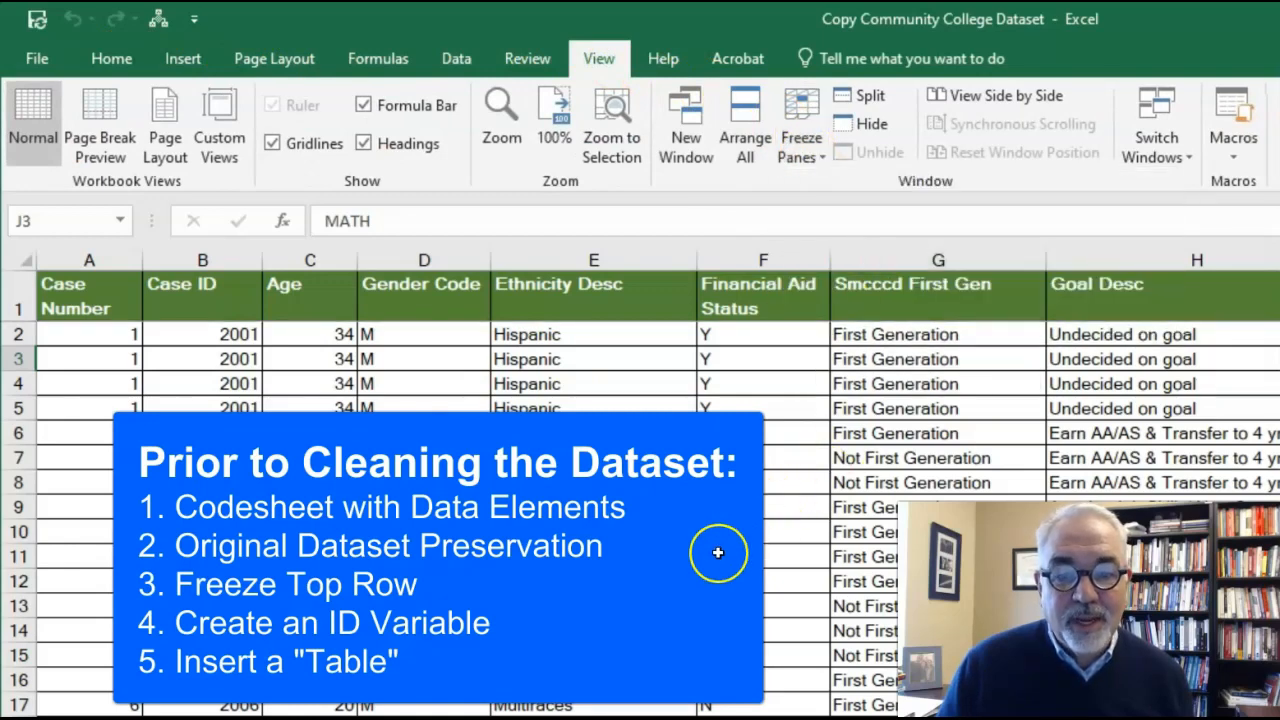
pyautogui.scroll(-6, 718, 552)
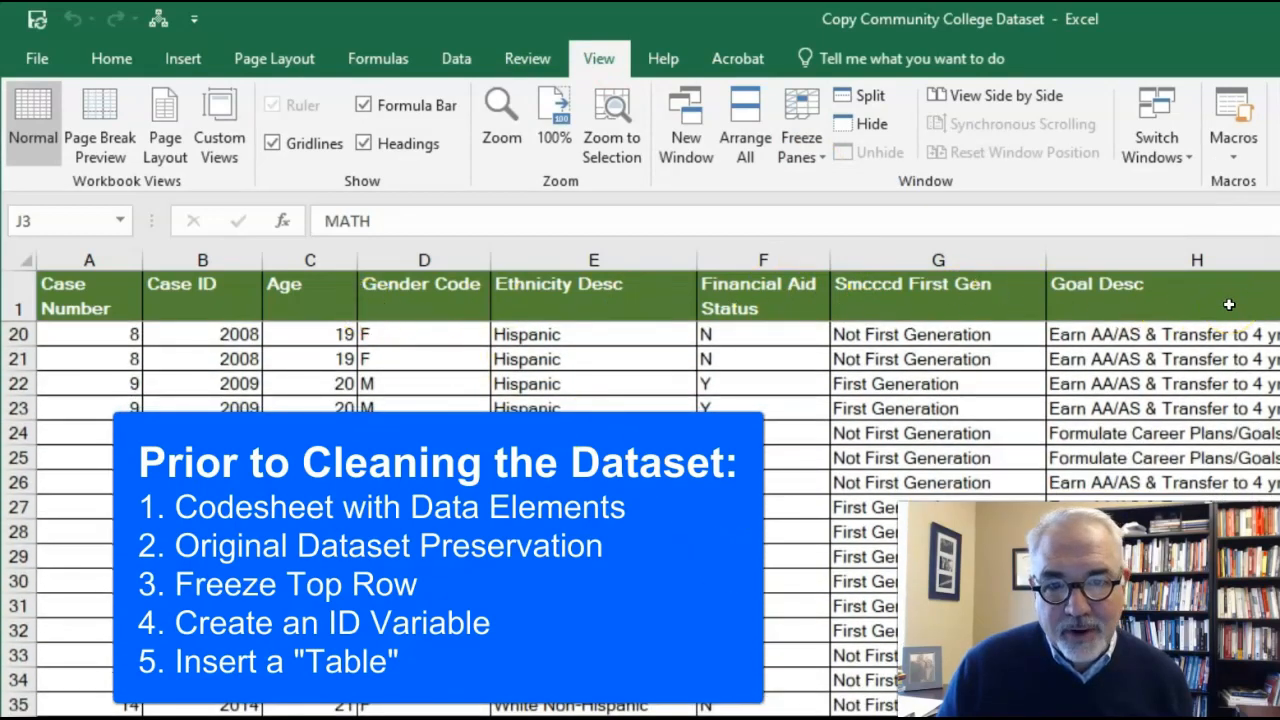
pyautogui.scroll(6, 799, 585)
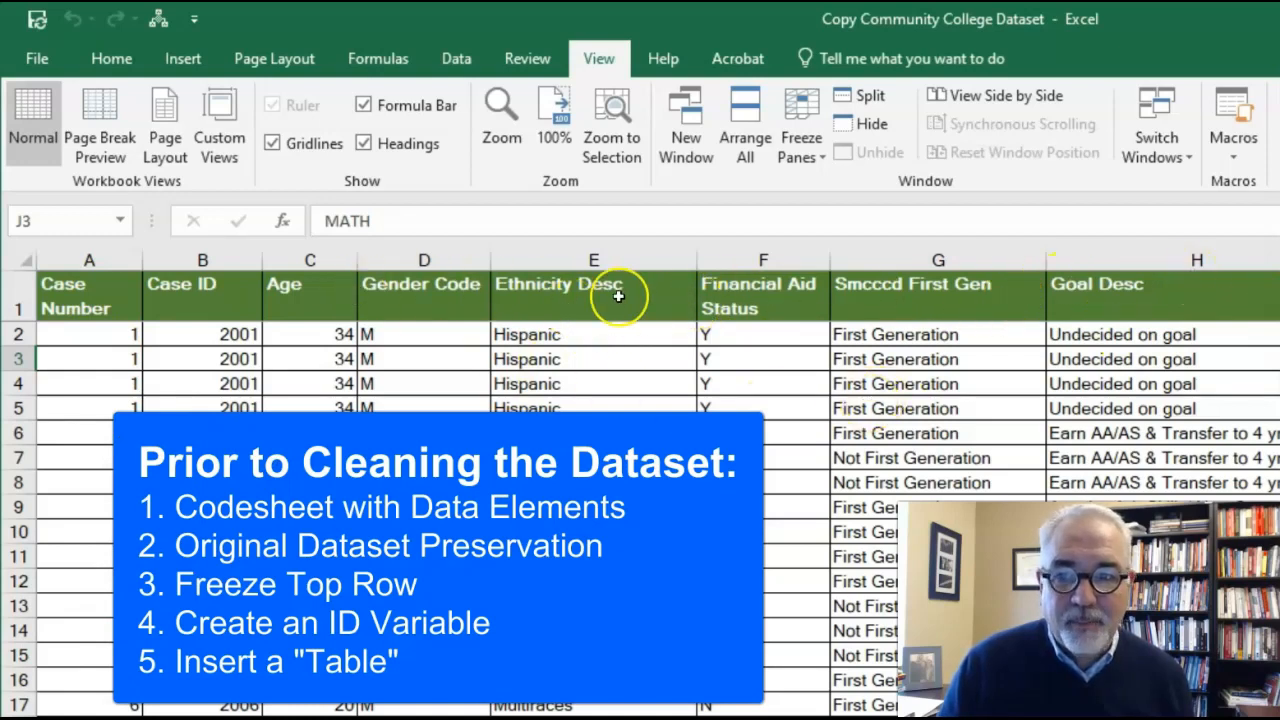
# Step: Insert a new column before Case Number and enter ID as its header in A1
pyautogui.click(108, 57)
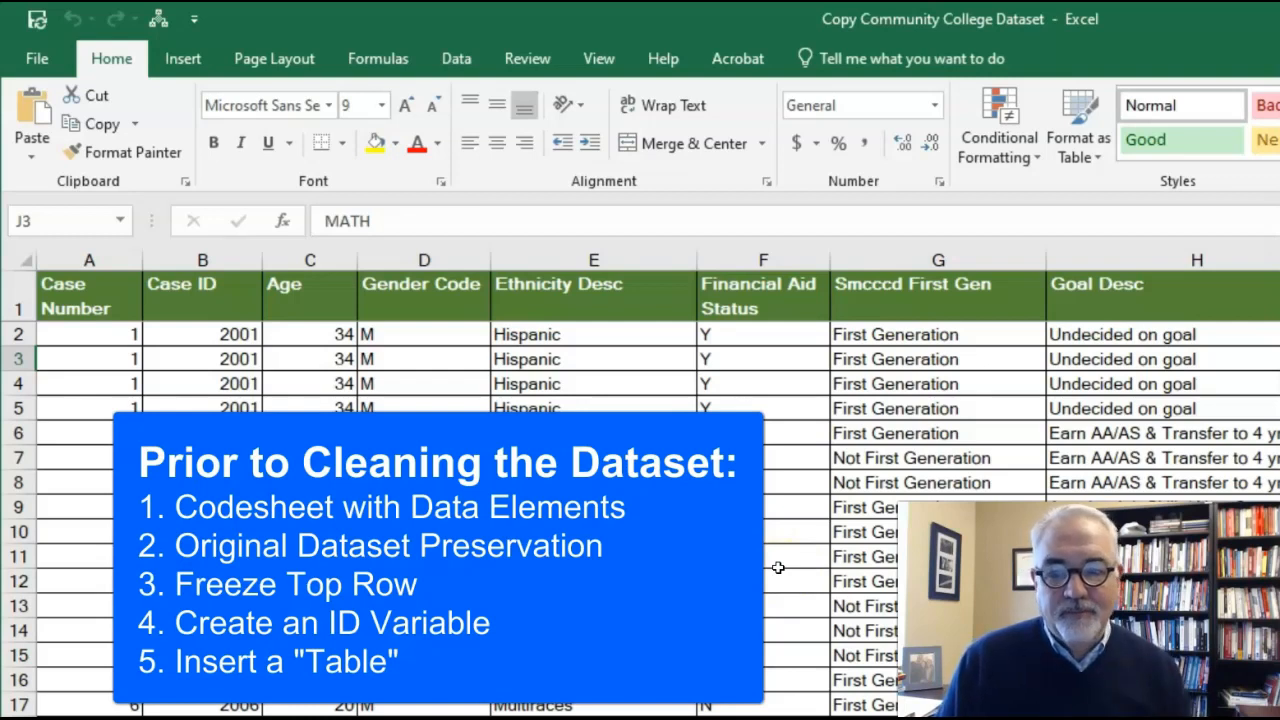
pyautogui.click(90, 259)
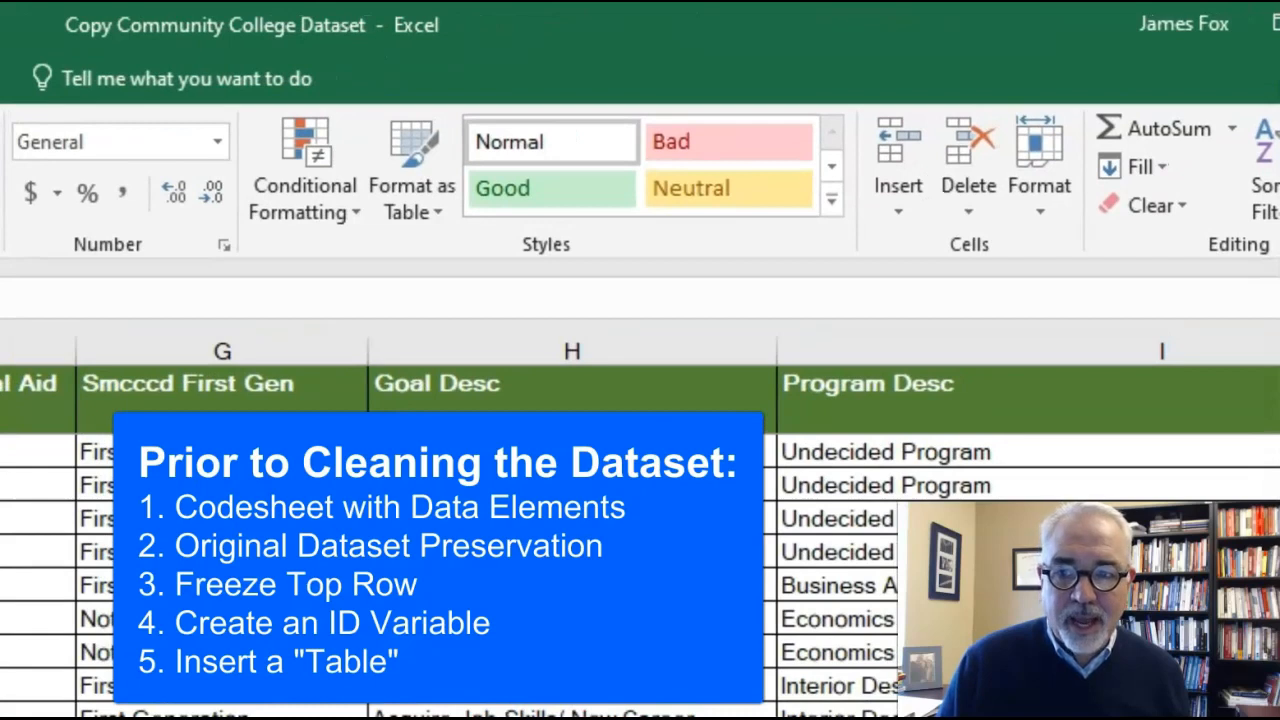
pyautogui.click(897, 212)
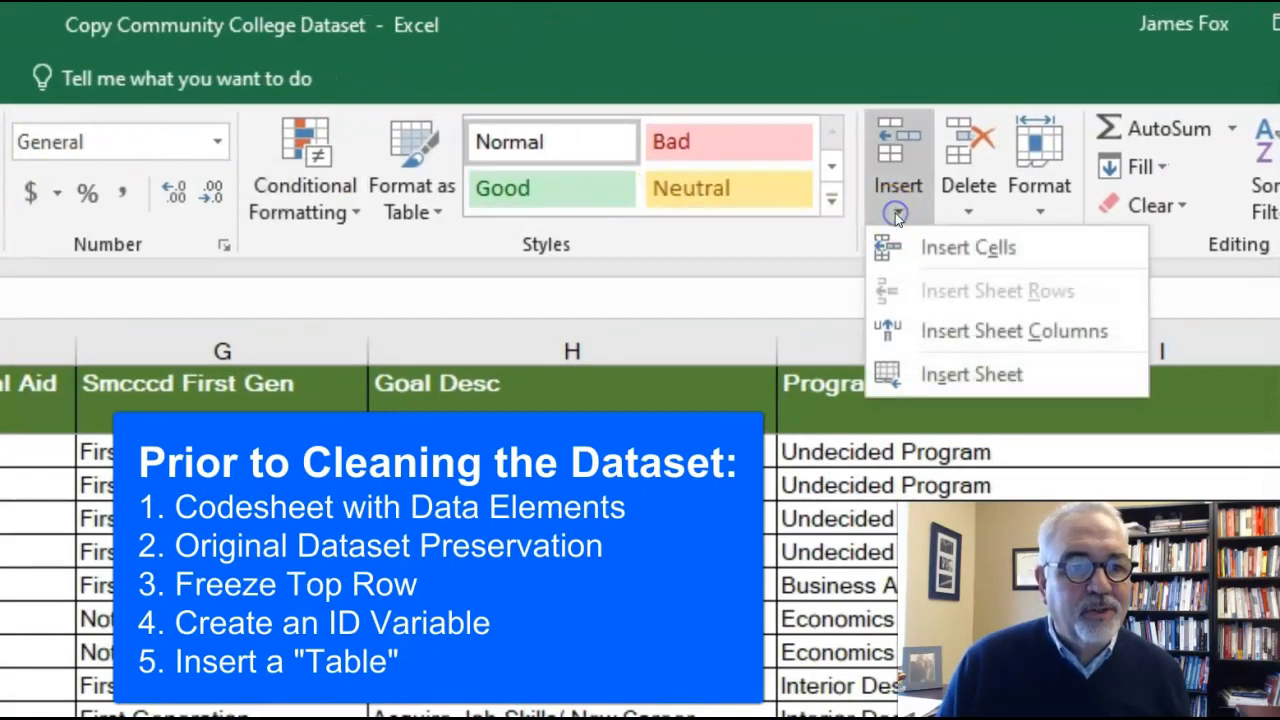
pyautogui.click(935, 328)
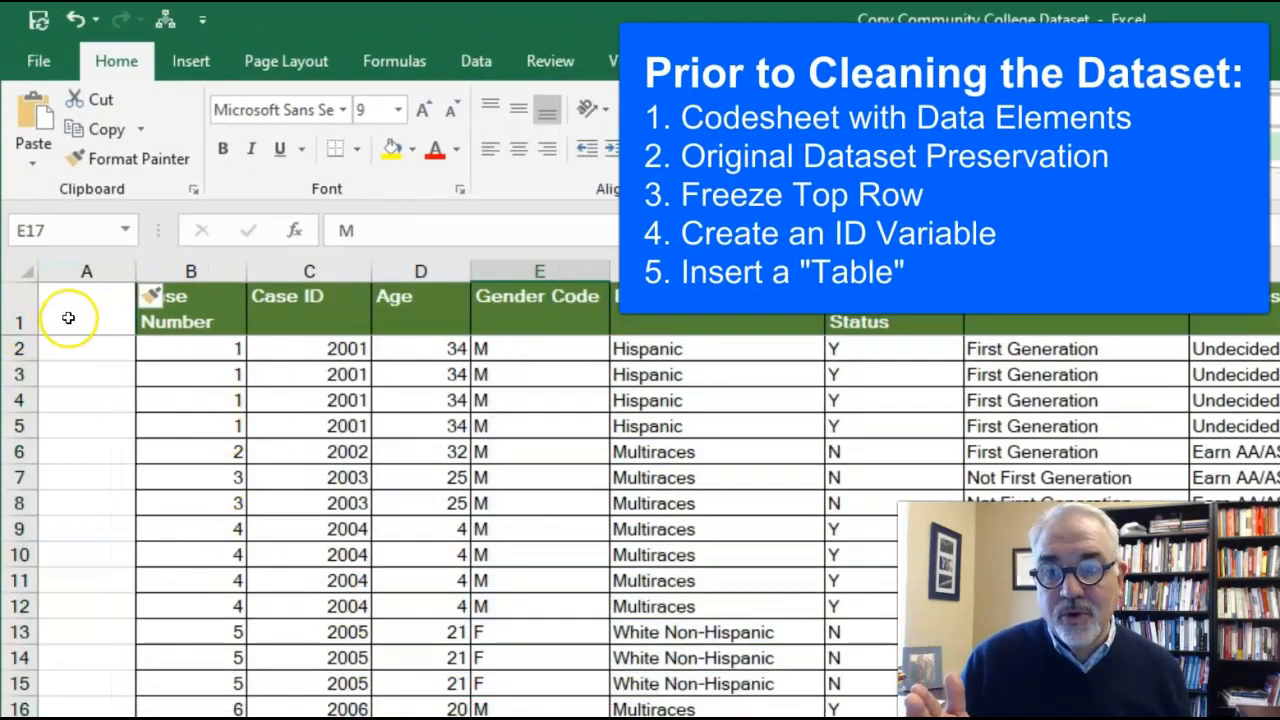
pyautogui.click(68, 318)
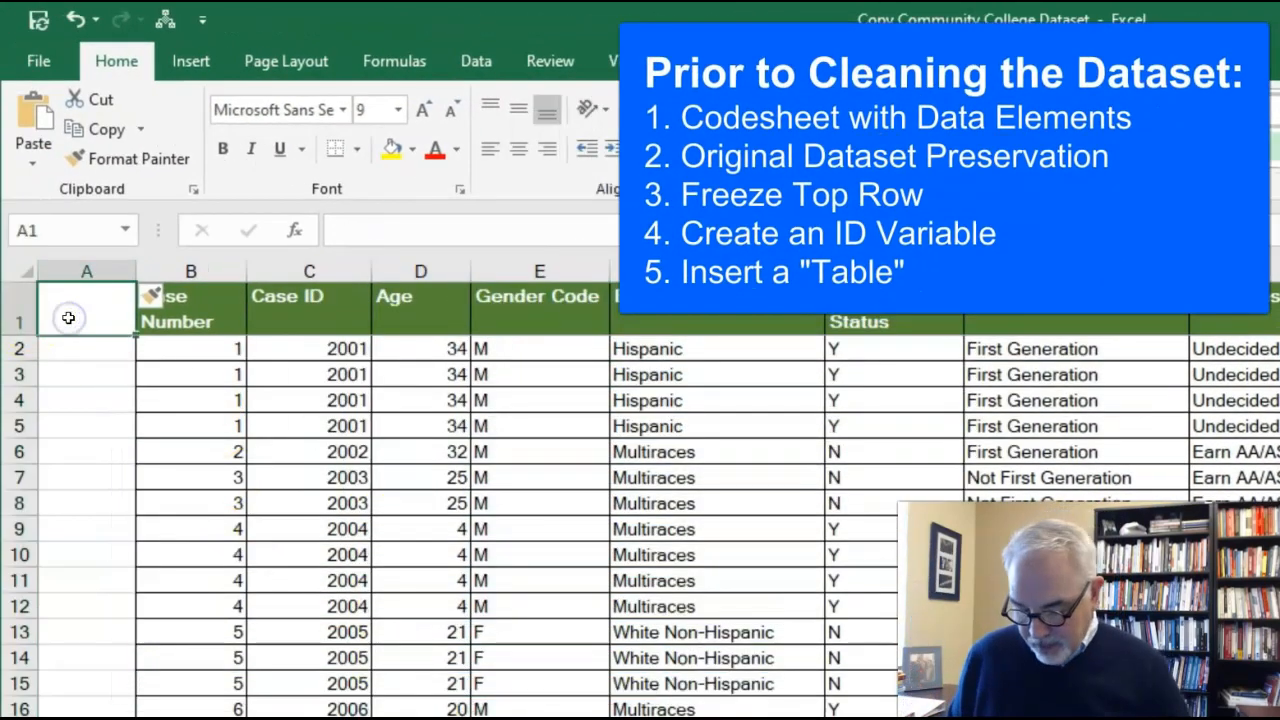
pyautogui.write('ID')
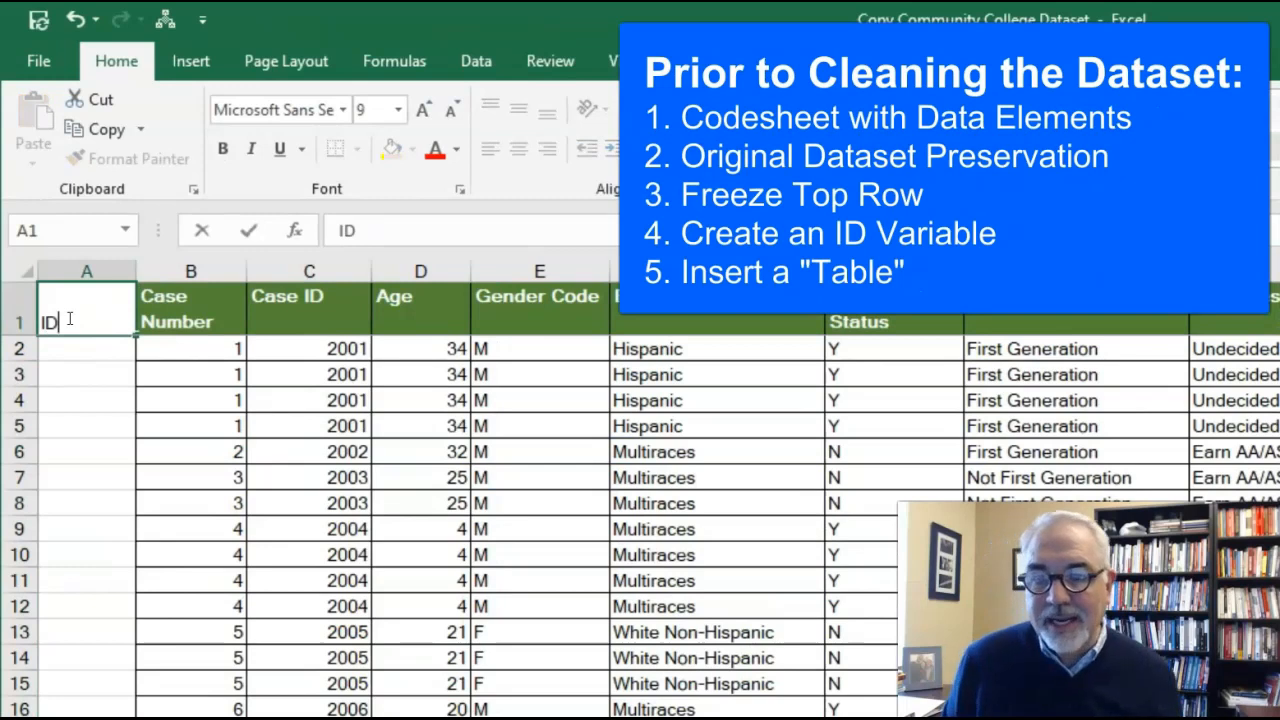
pyautogui.click(140, 390)
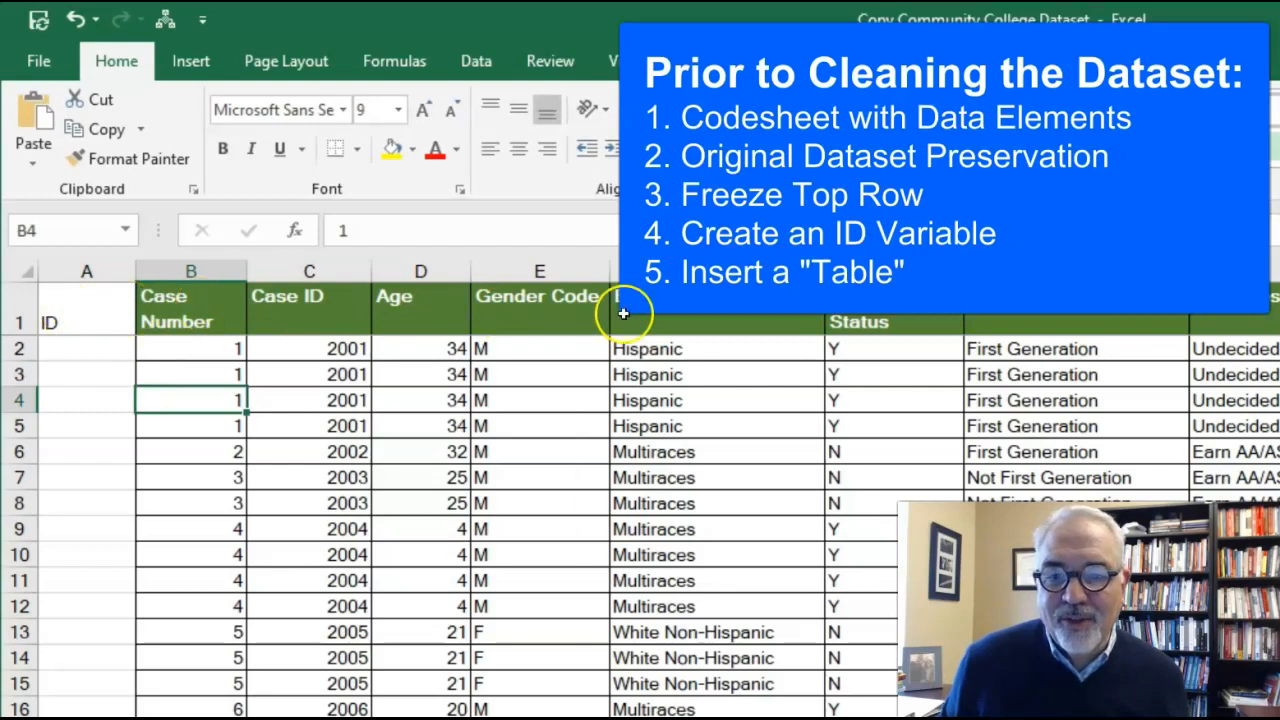
# Step: Copy the Case Number header's formatting to the ID header and center its text horizontally and vertically
pyautogui.click(197, 314)
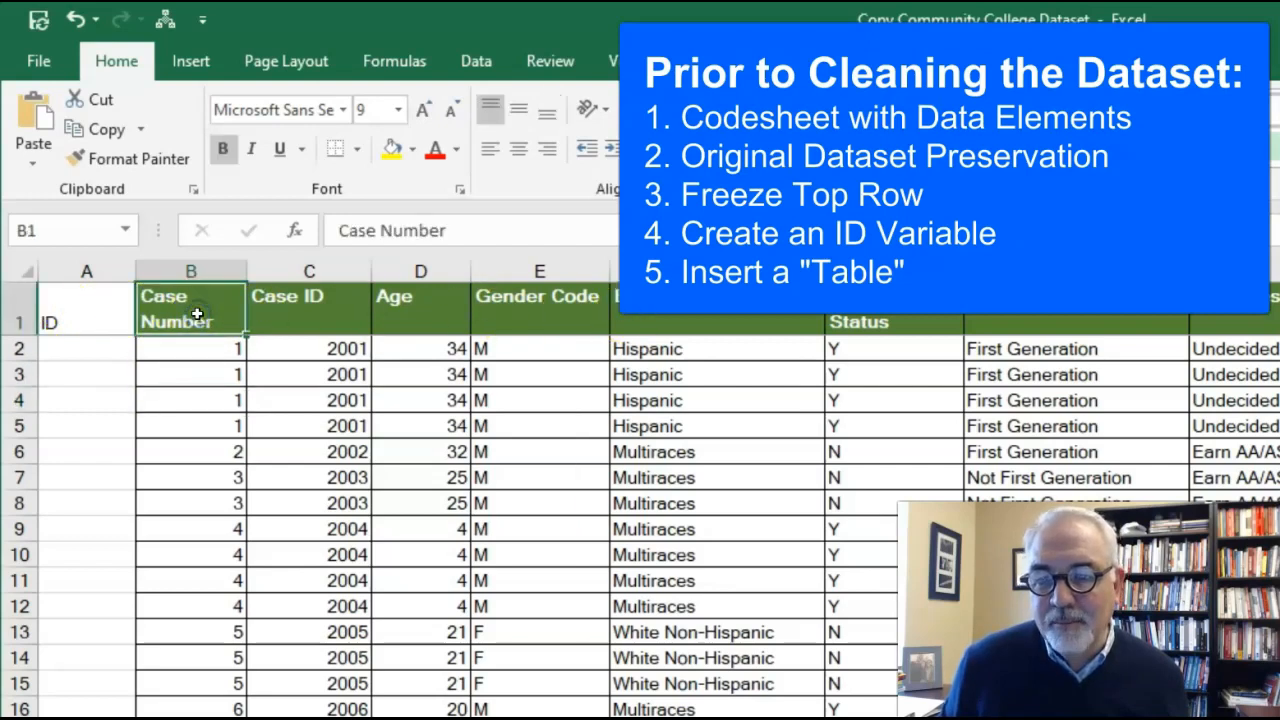
pyautogui.click(145, 158)
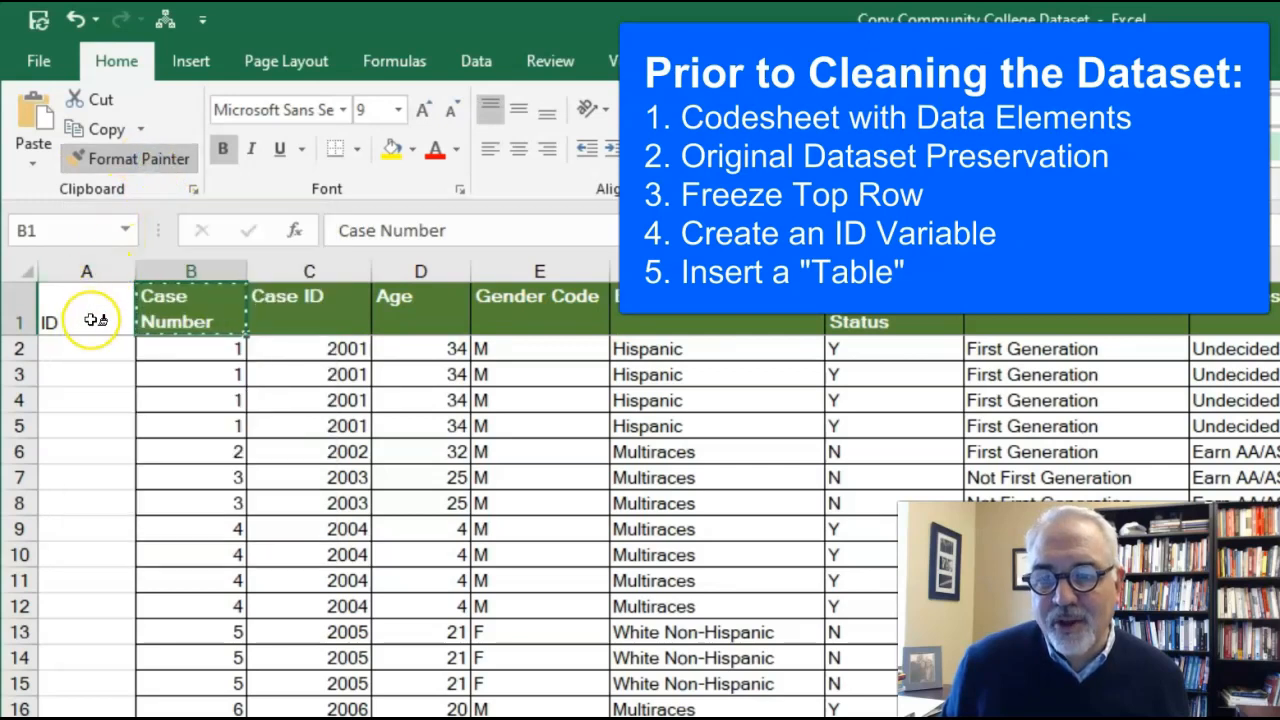
pyautogui.click(88, 316)
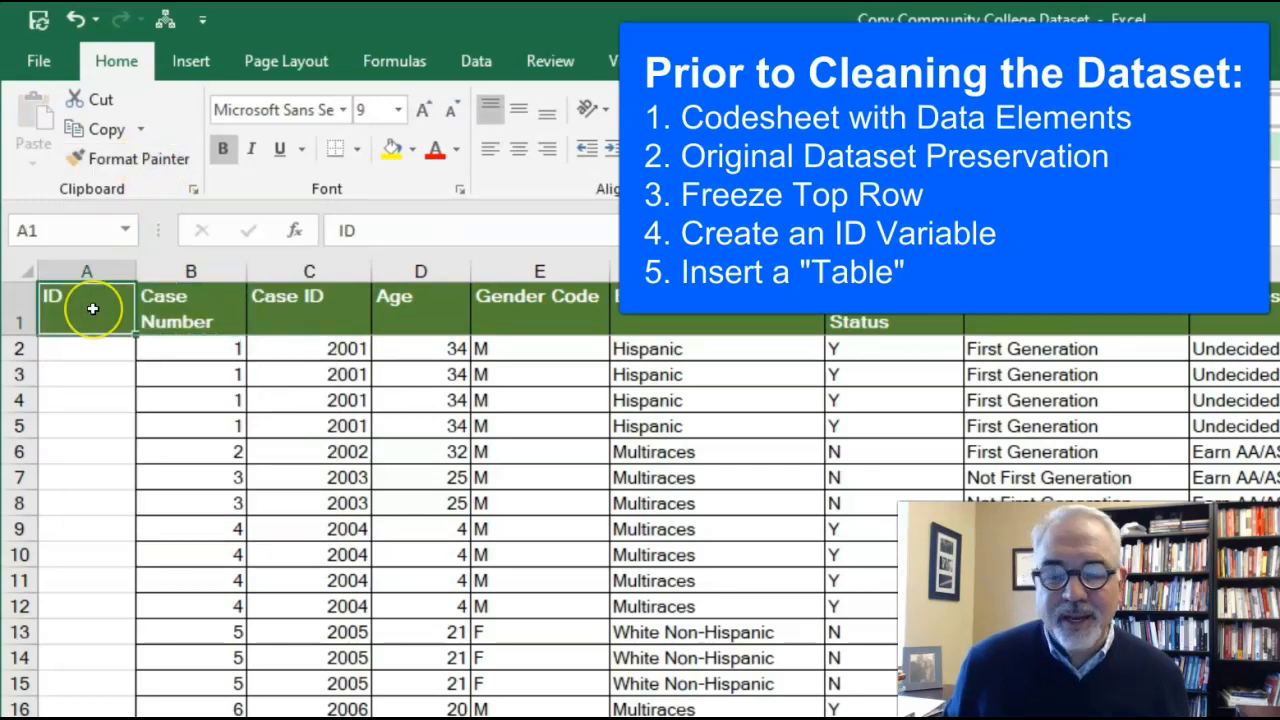
pyautogui.click(517, 150)
pyautogui.click(531, 105)
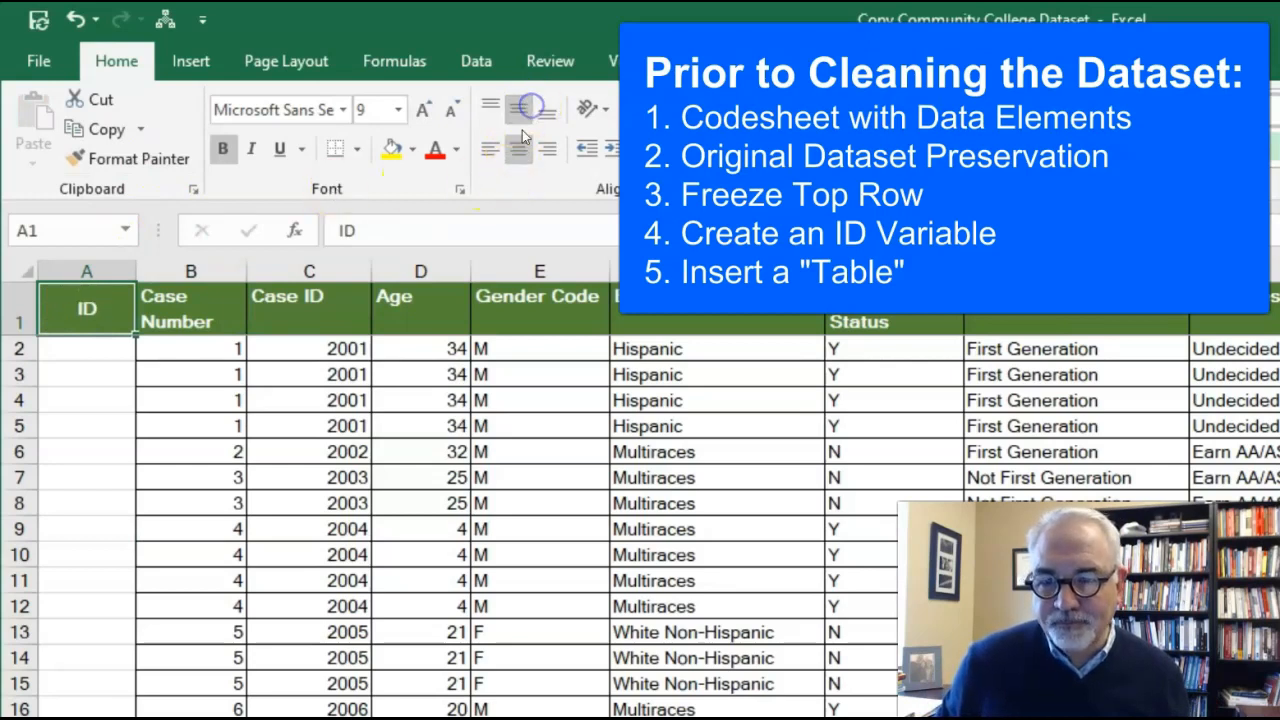
# Step: Enter the starting ID numbers 1, 2 and 3 in cells A2 to A4
pyautogui.click(111, 343)
pyautogui.write('1')
pyautogui.press('Return')
pyautogui.write('2')
pyautogui.press('Return')
pyautogui.write('3')
pyautogui.press('Return')
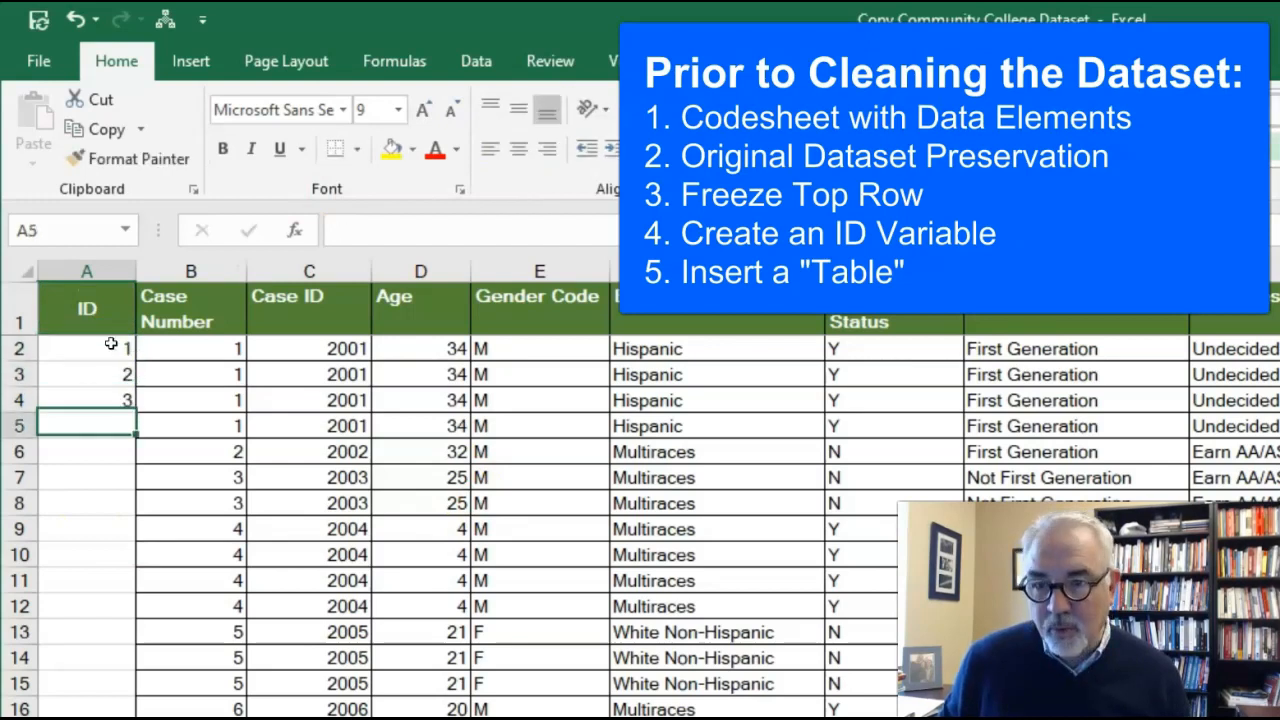
# Step: Fill the number series from A2:A4 down the ID column for all data rows
pyautogui.moveTo(110, 349); pyautogui.dragTo(114, 403)
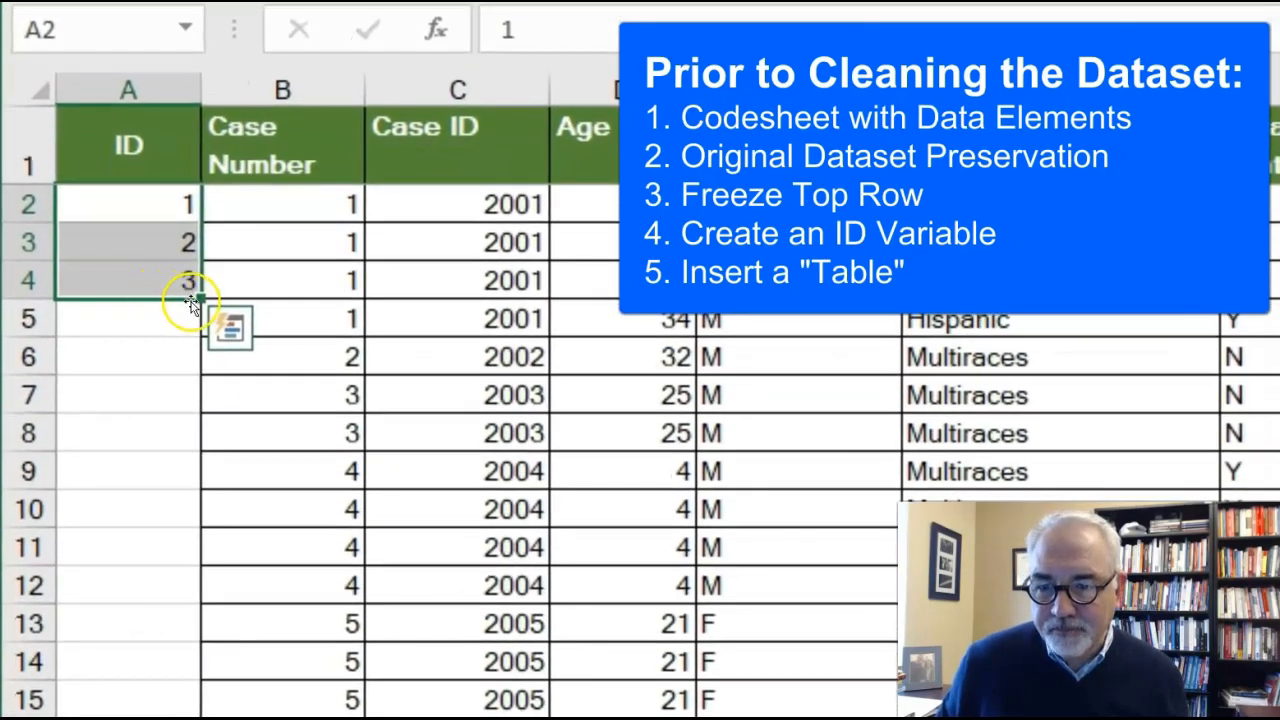
pyautogui.moveTo(201, 298); pyautogui.dragTo(200, 716)
pyautogui.scroll(-20, 640, 450)
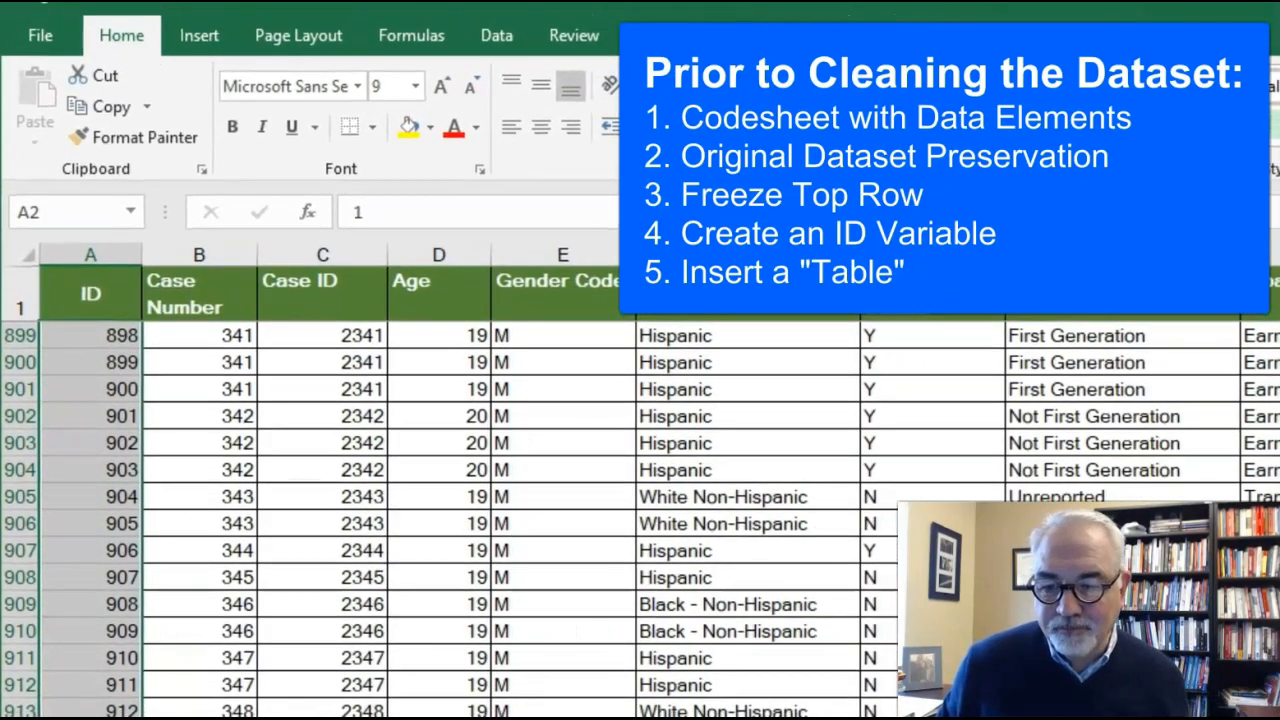
pyautogui.scroll(11, 640, 500)
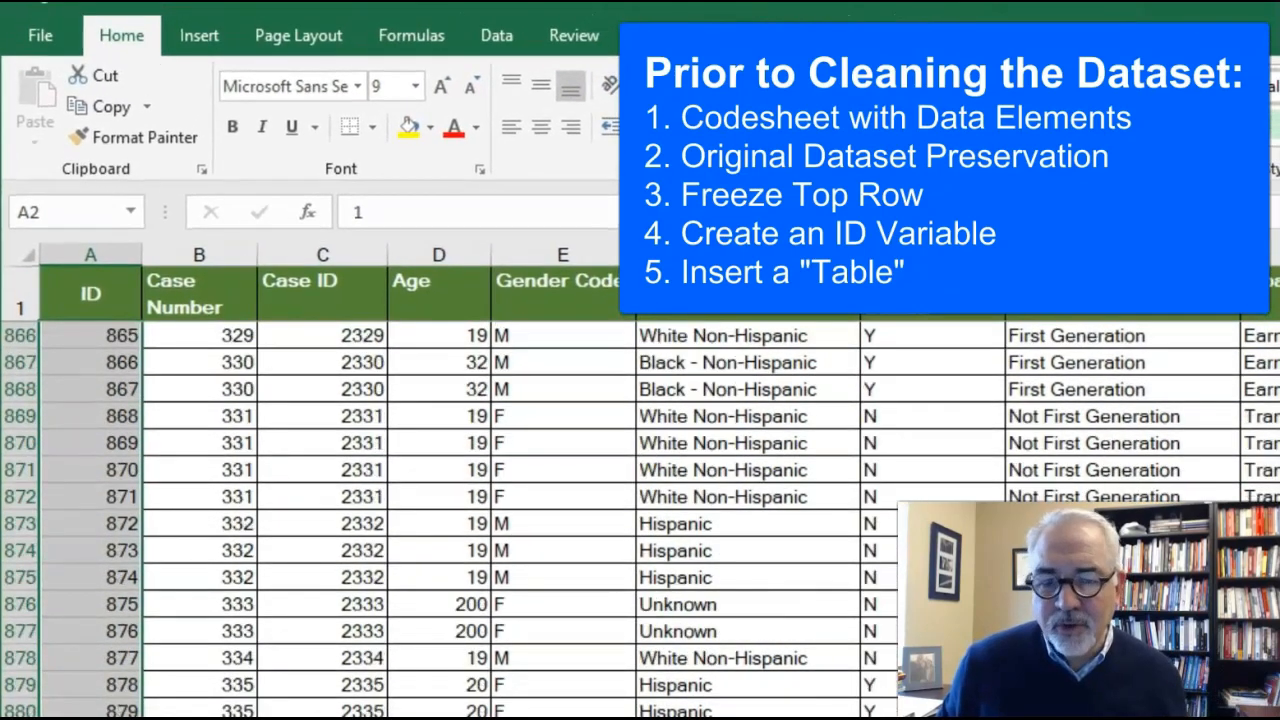
pyautogui.scroll(20, 640, 500)
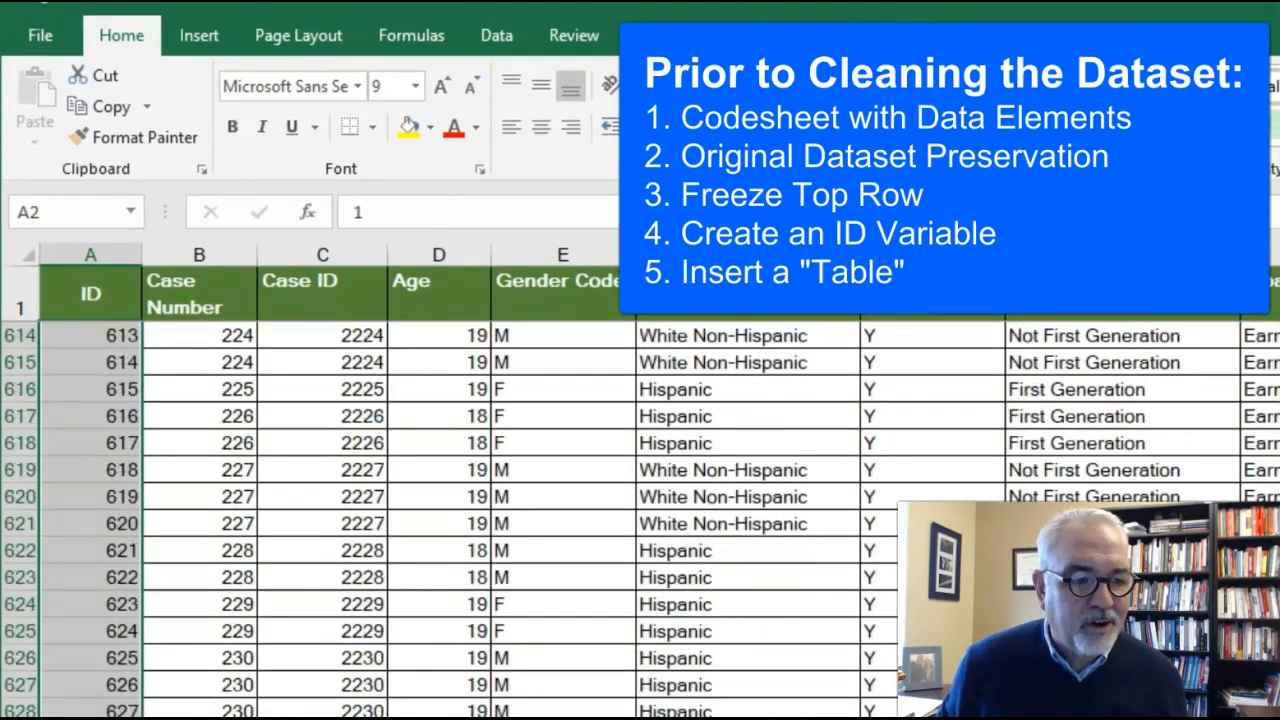
pyautogui.scroll(20, 640, 500)
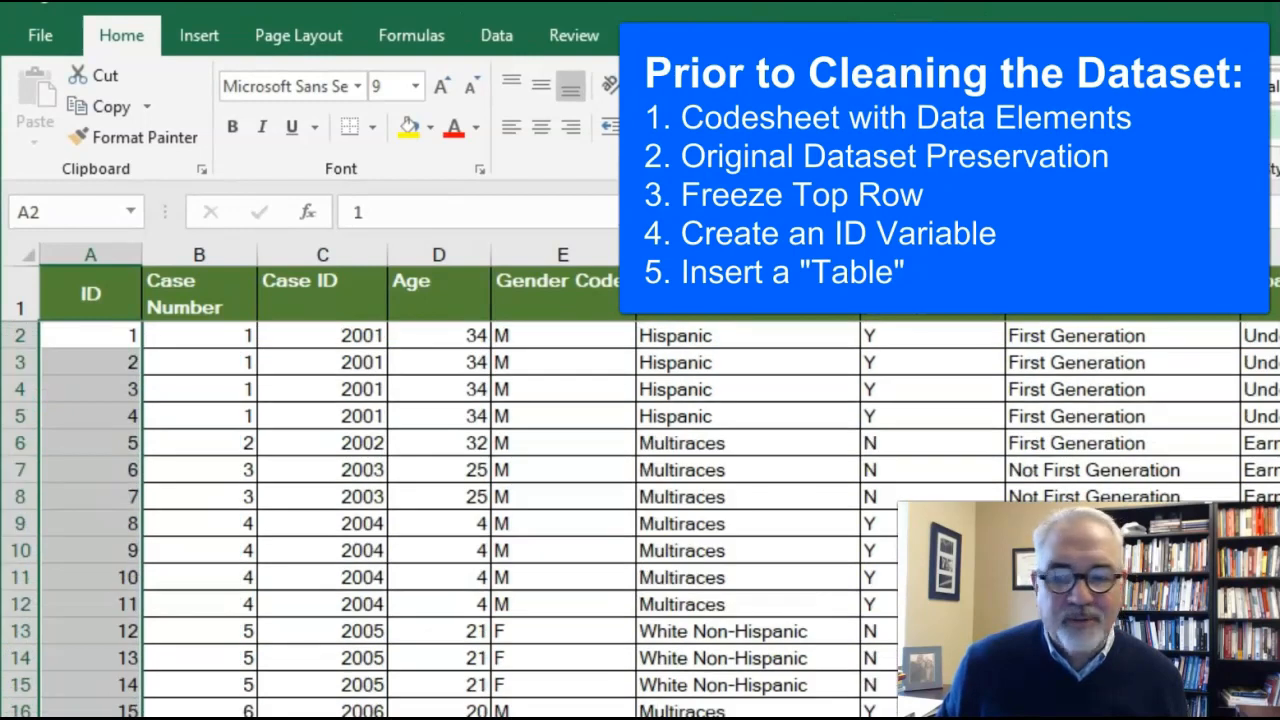
# Step: Center the contents of the whole ID column horizontally
pyautogui.click(94, 254)
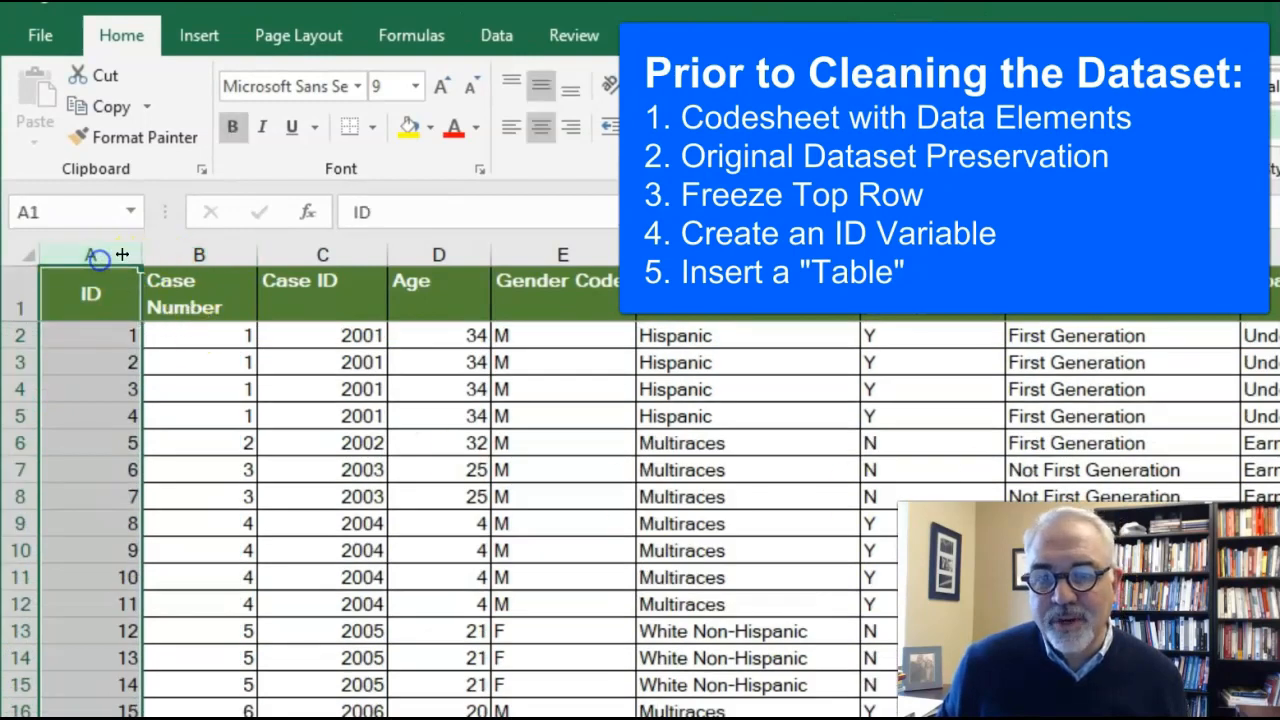
pyautogui.click(540, 130)
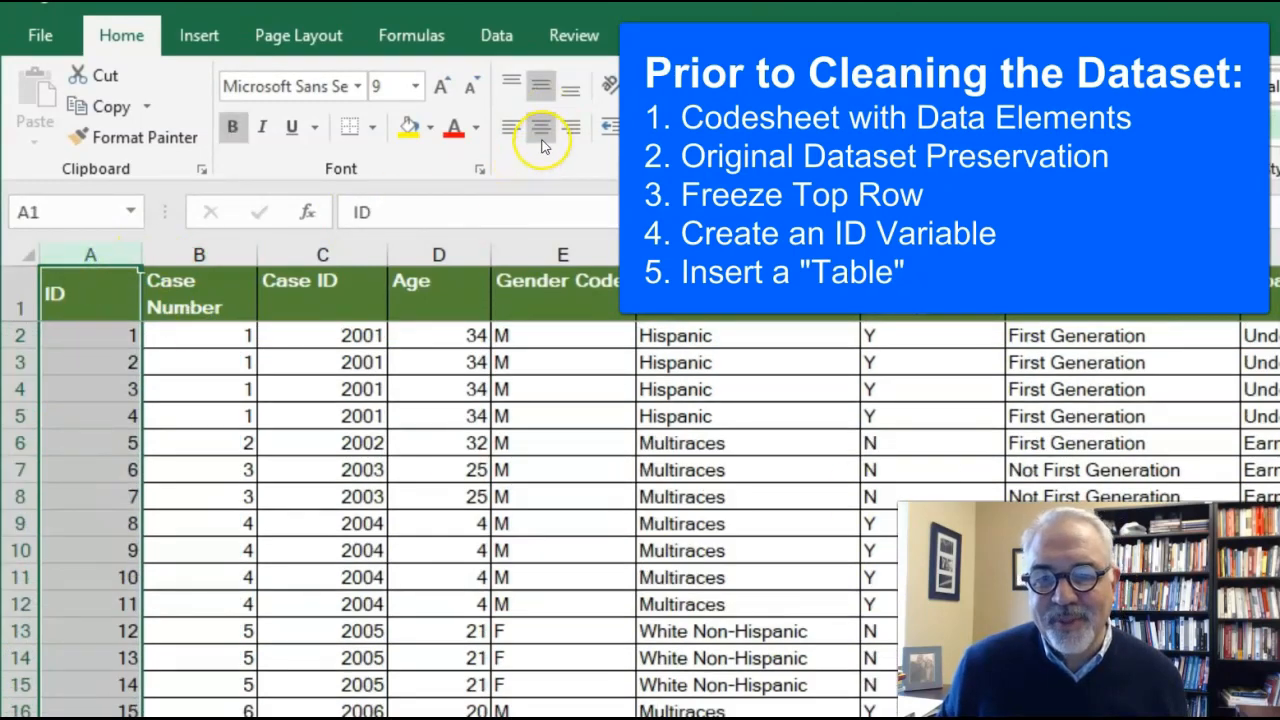
pyautogui.click(540, 132)
pyautogui.click(430, 655)
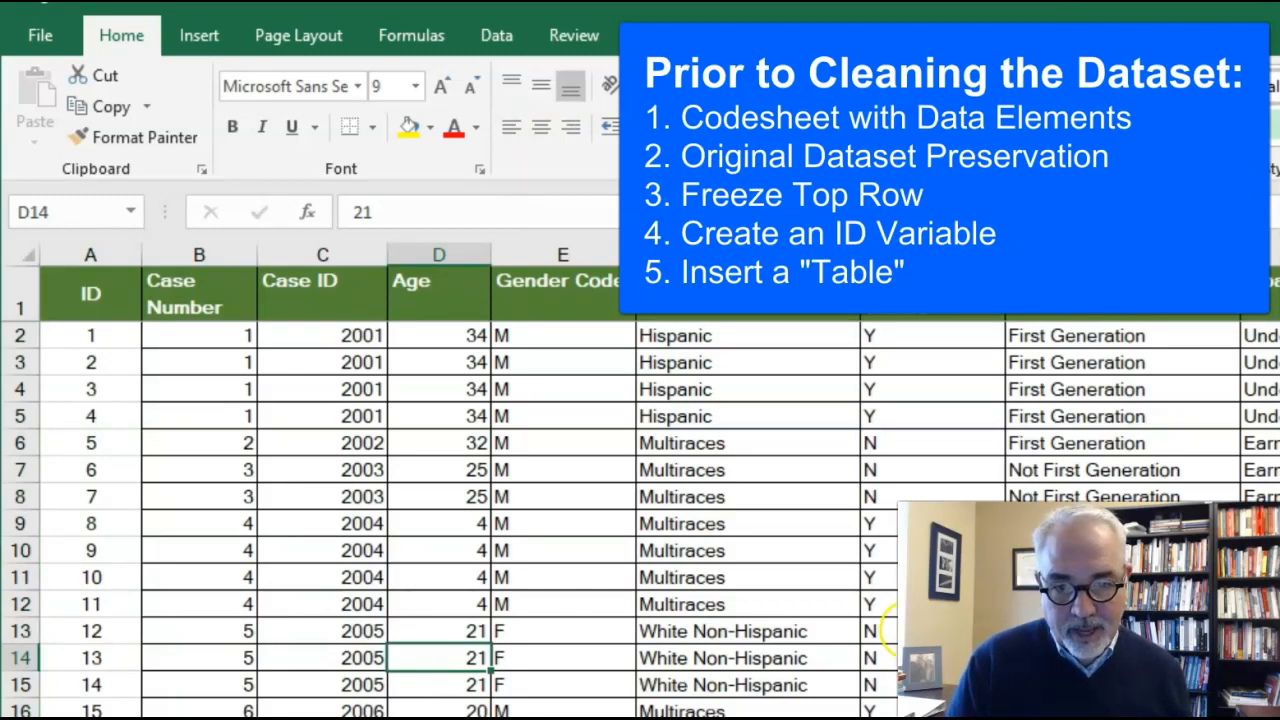
pyautogui.click(880, 631)
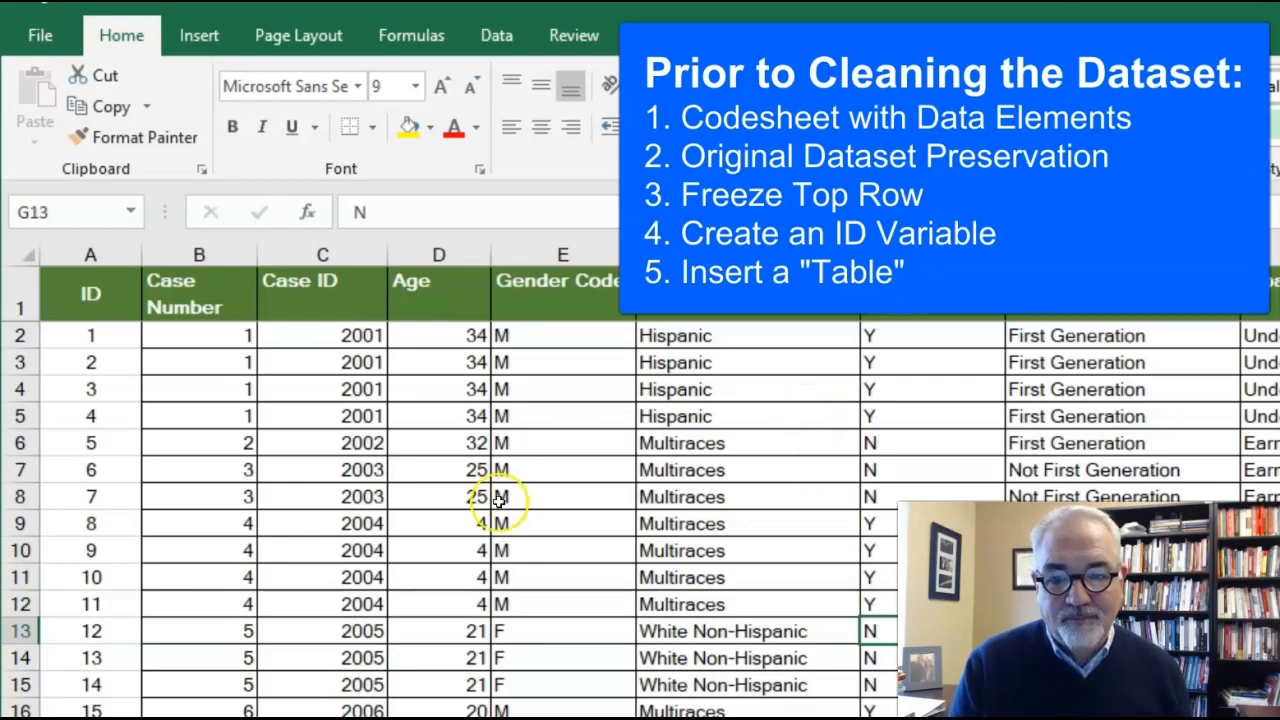
# Step: Convert the whole dataset, range A1:AD923, into a table with headers
pyautogui.click(541, 490)
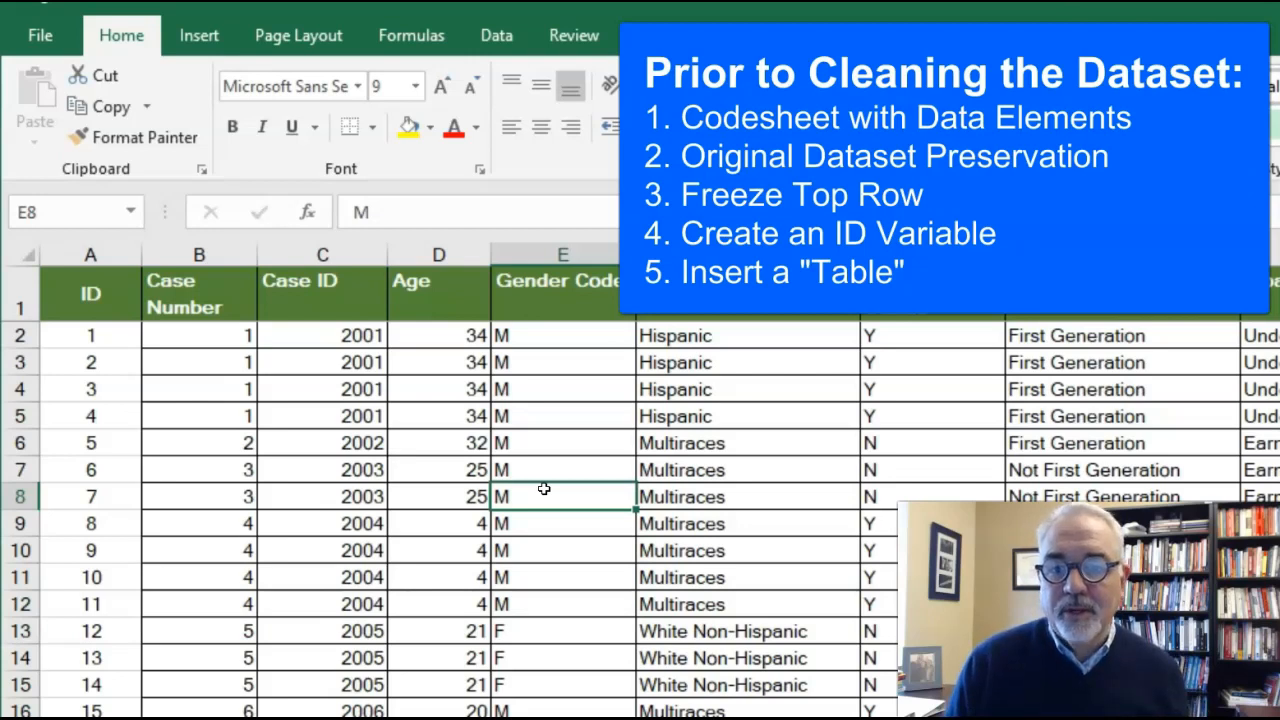
pyautogui.click(323, 437)
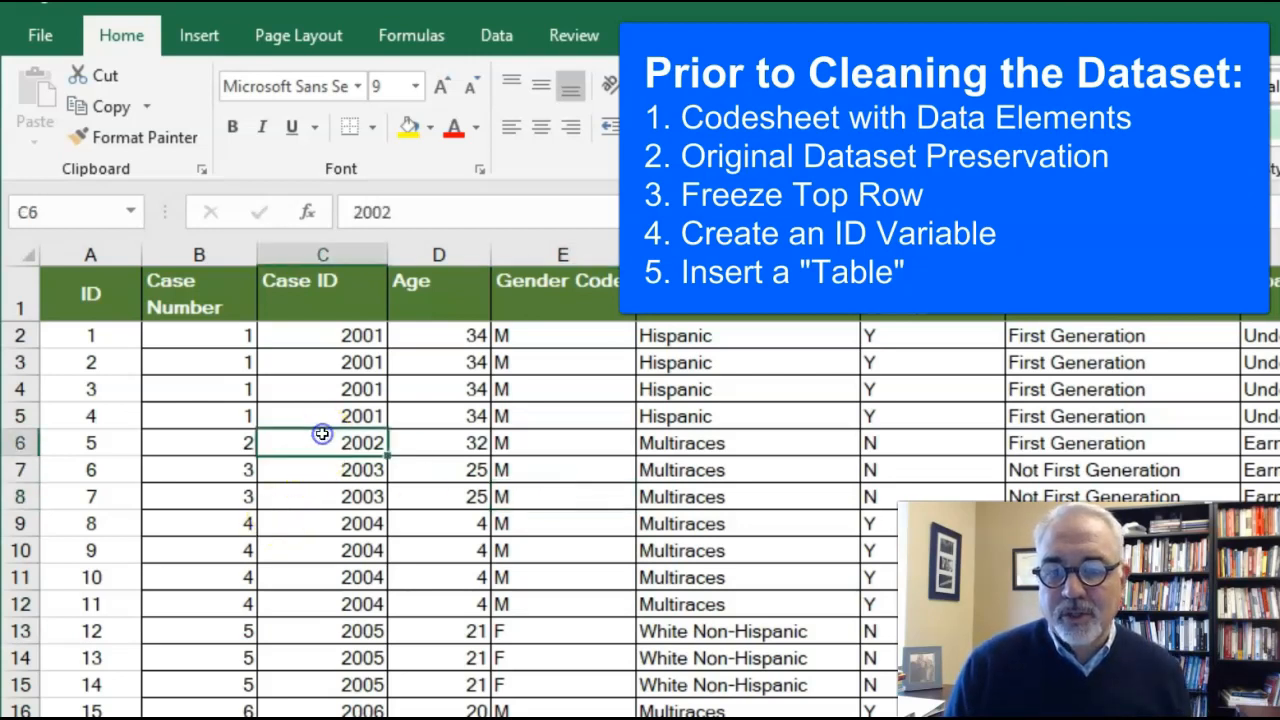
pyautogui.click(677, 363)
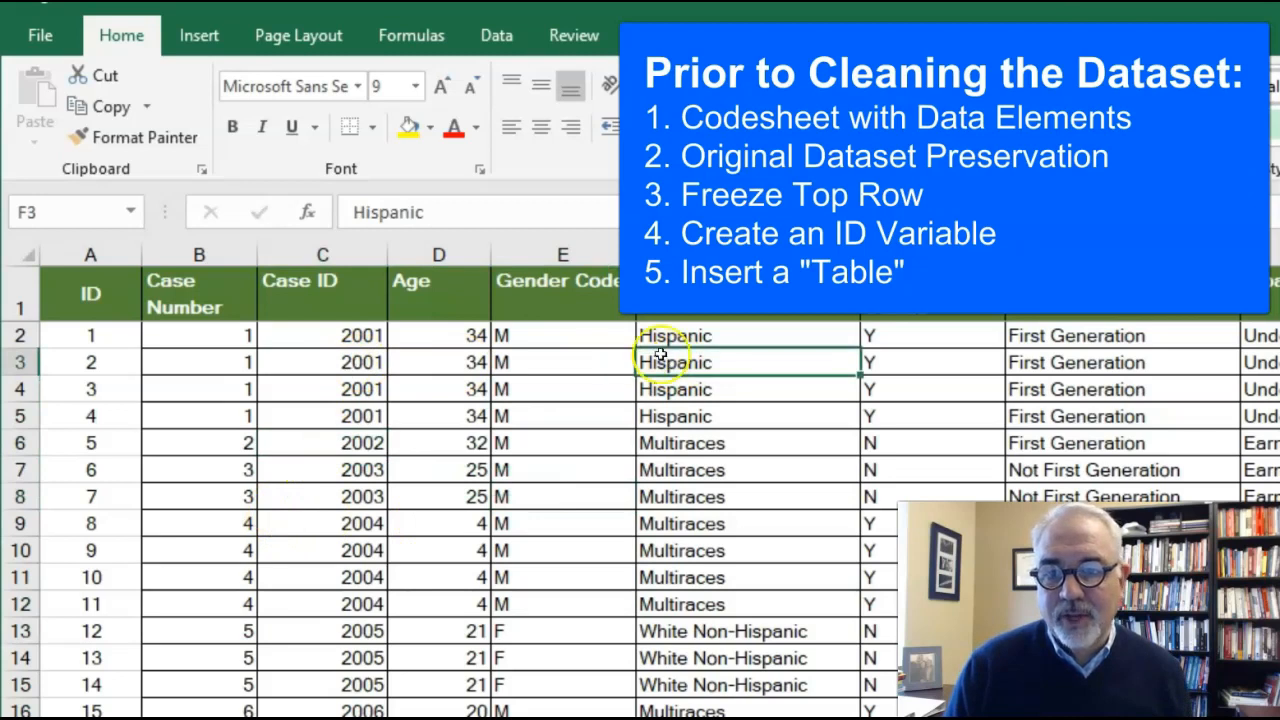
pyautogui.click(197, 36)
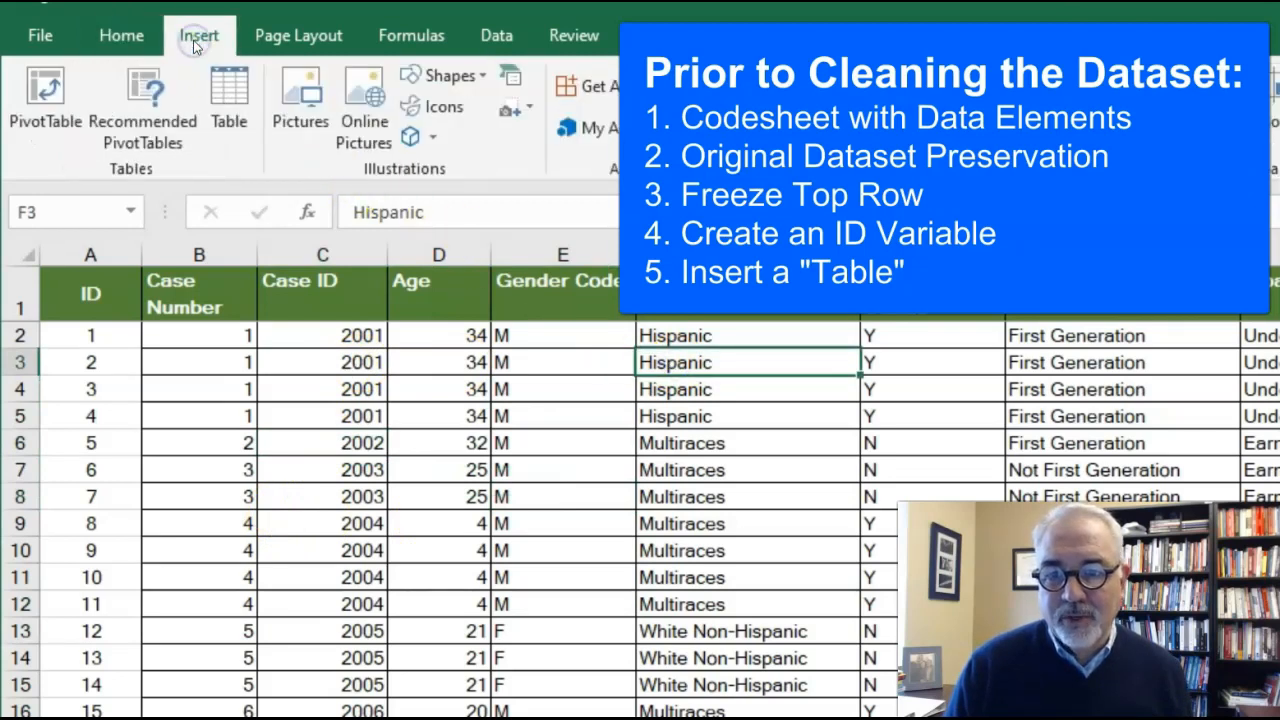
pyautogui.click(228, 95)
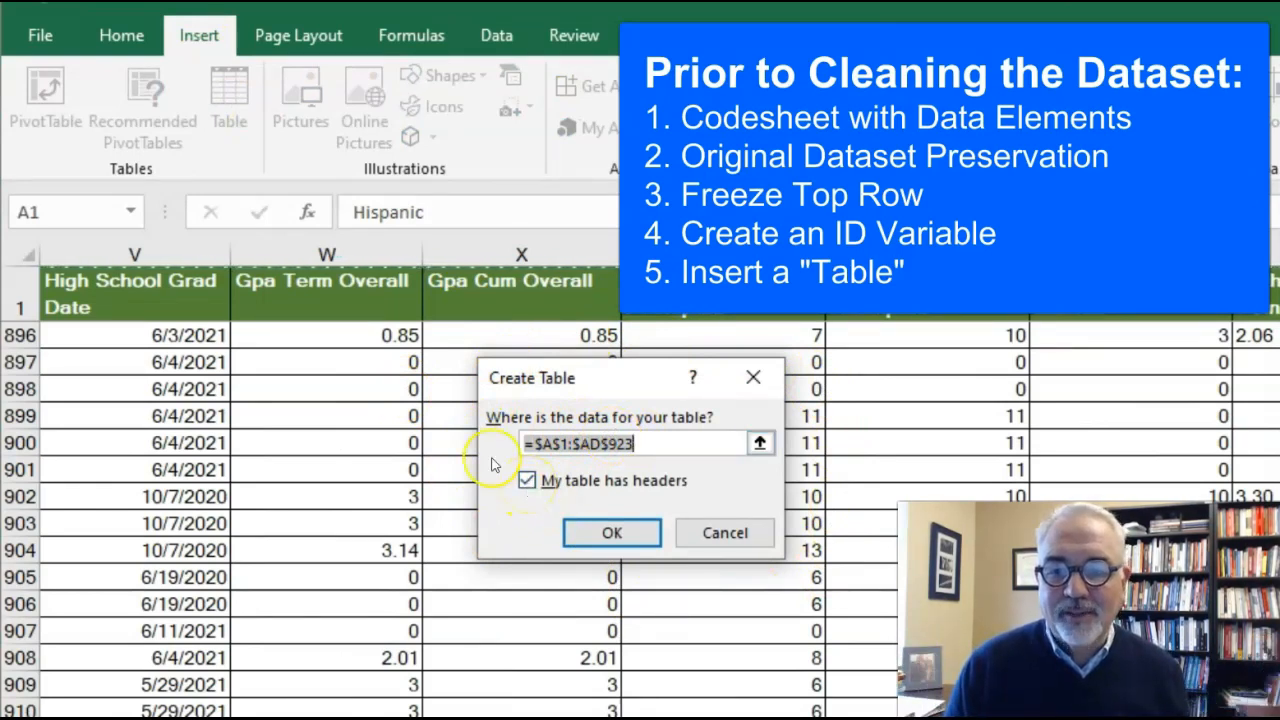
pyautogui.click(611, 532)
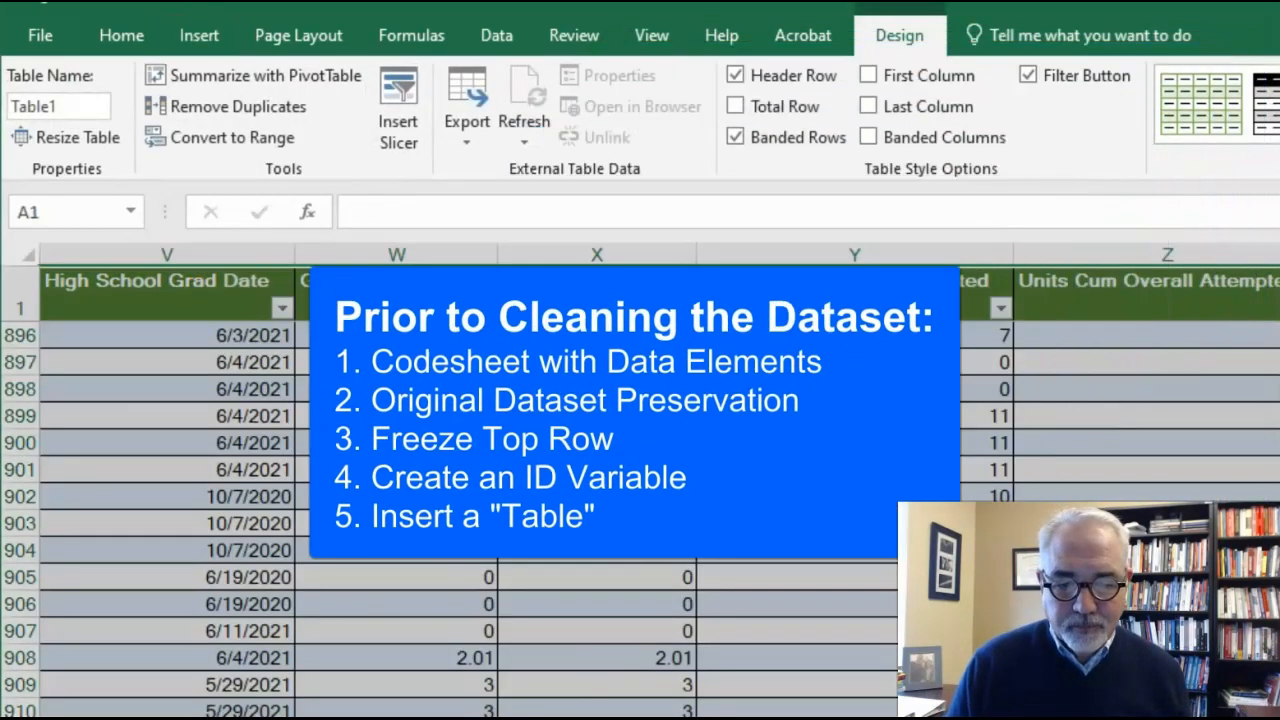
pyautogui.hscroll(-7, 640, 490)
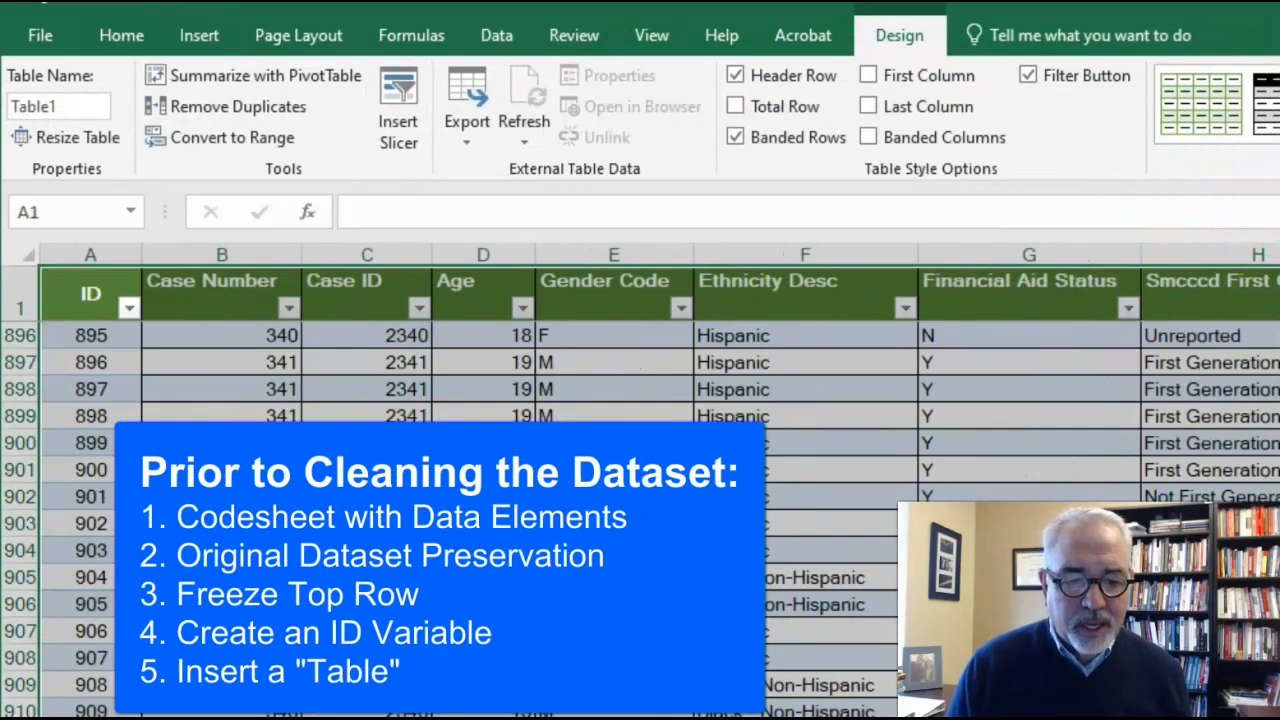
pyautogui.scroll(20, 640, 500)
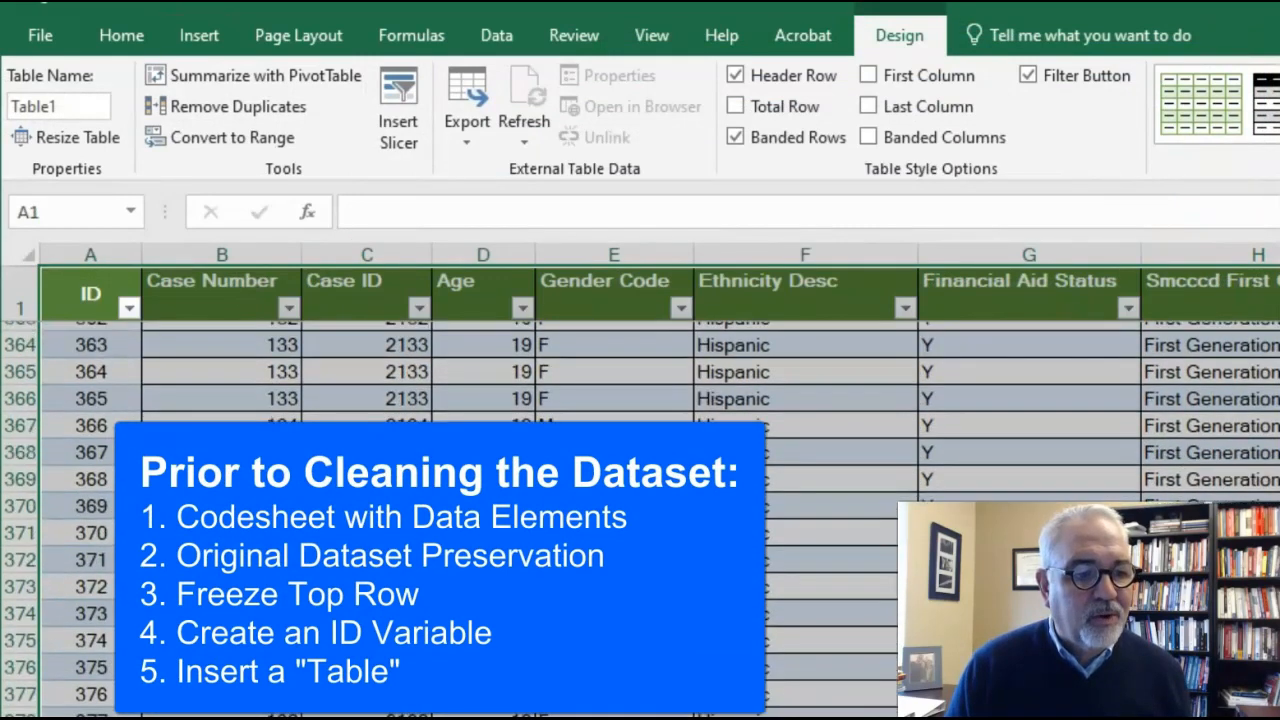
pyautogui.scroll(20, 640, 500)
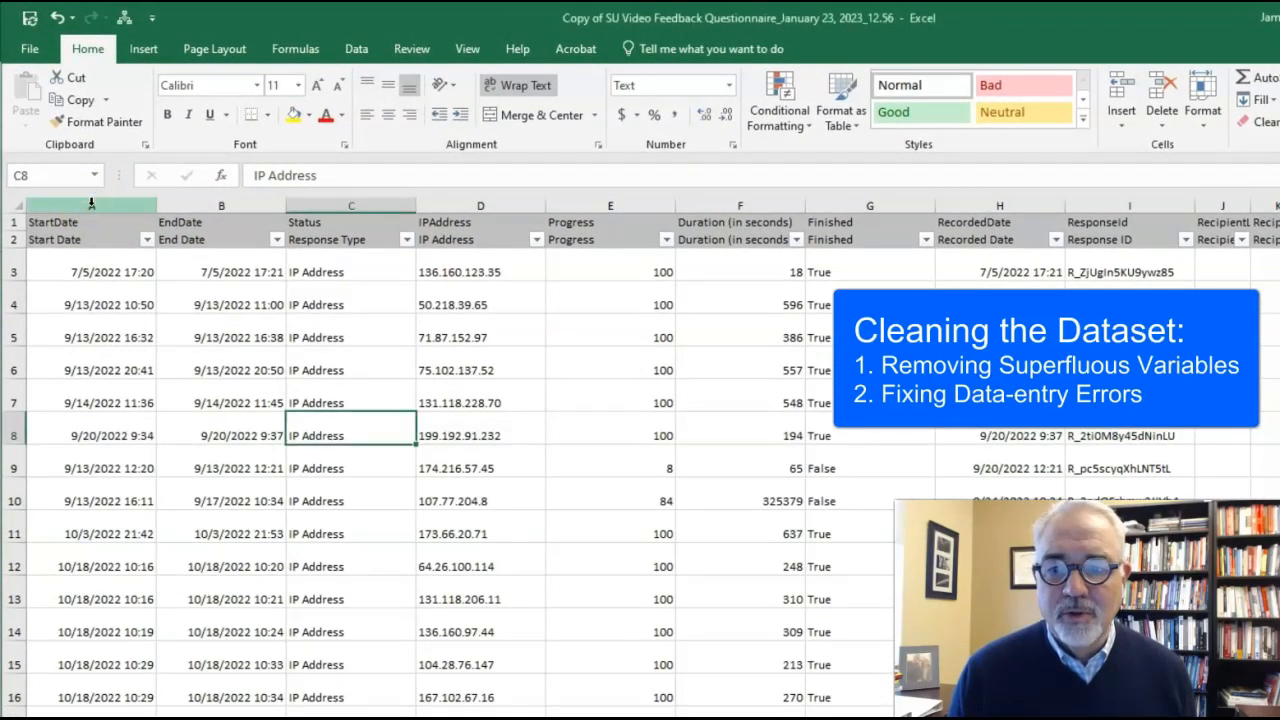
# Step: Delete the superfluous variable columns A to Q, StartDate through UserLanguage, from the video feedback questionnaire sheet
pyautogui.click(91, 205)
pyautogui.moveTo(91, 205); pyautogui.dragTo(899, 209)
pyautogui.moveTo(886, 205); pyautogui.dragTo(827, 207)
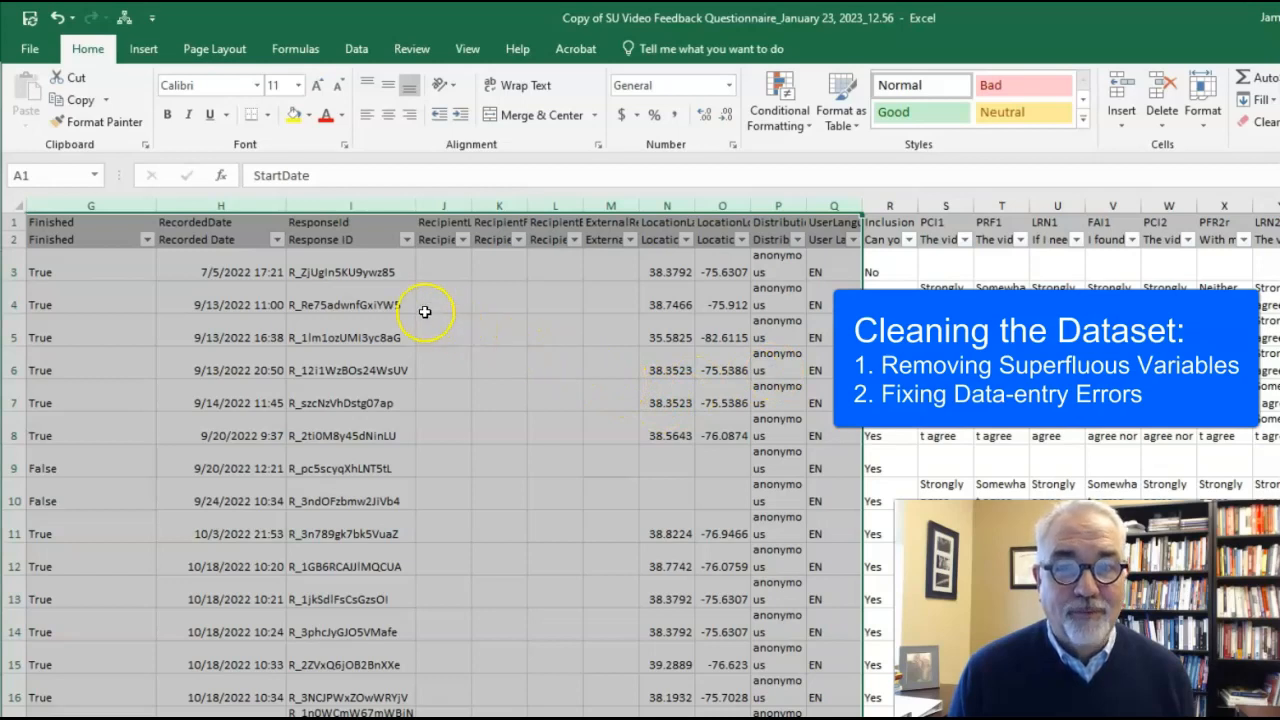
pyautogui.click(83, 53)
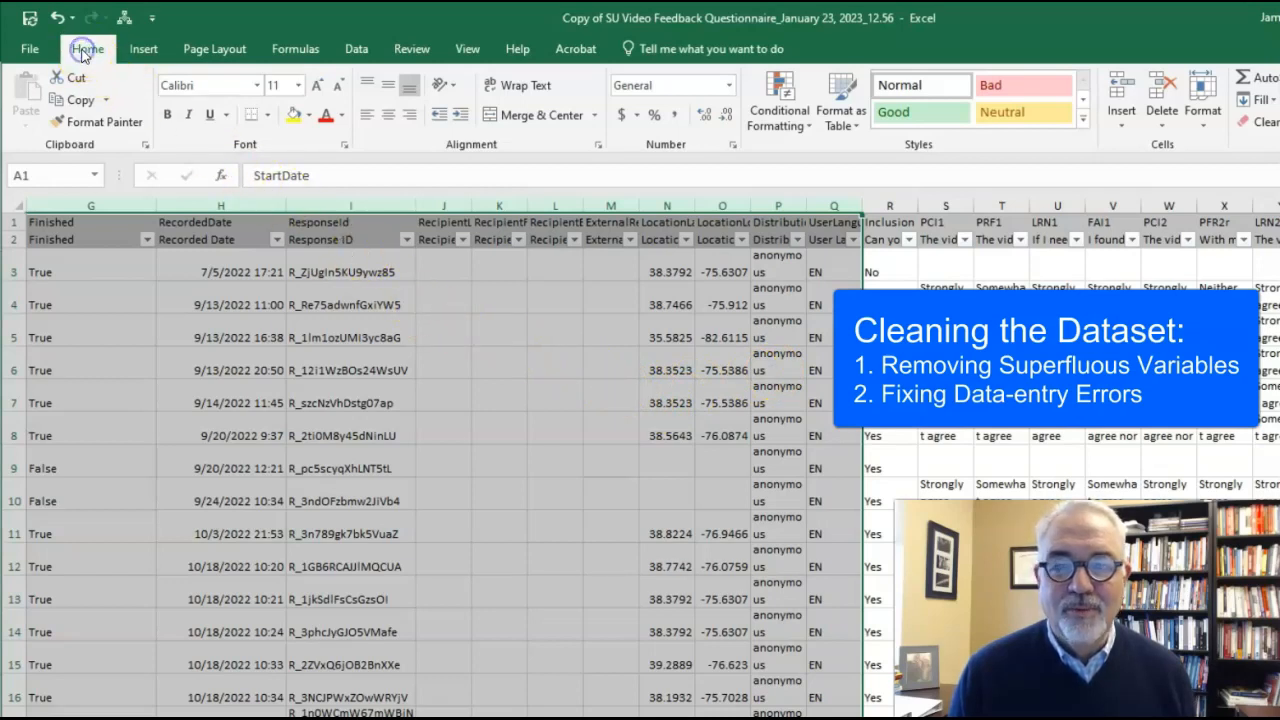
pyautogui.click(1163, 127)
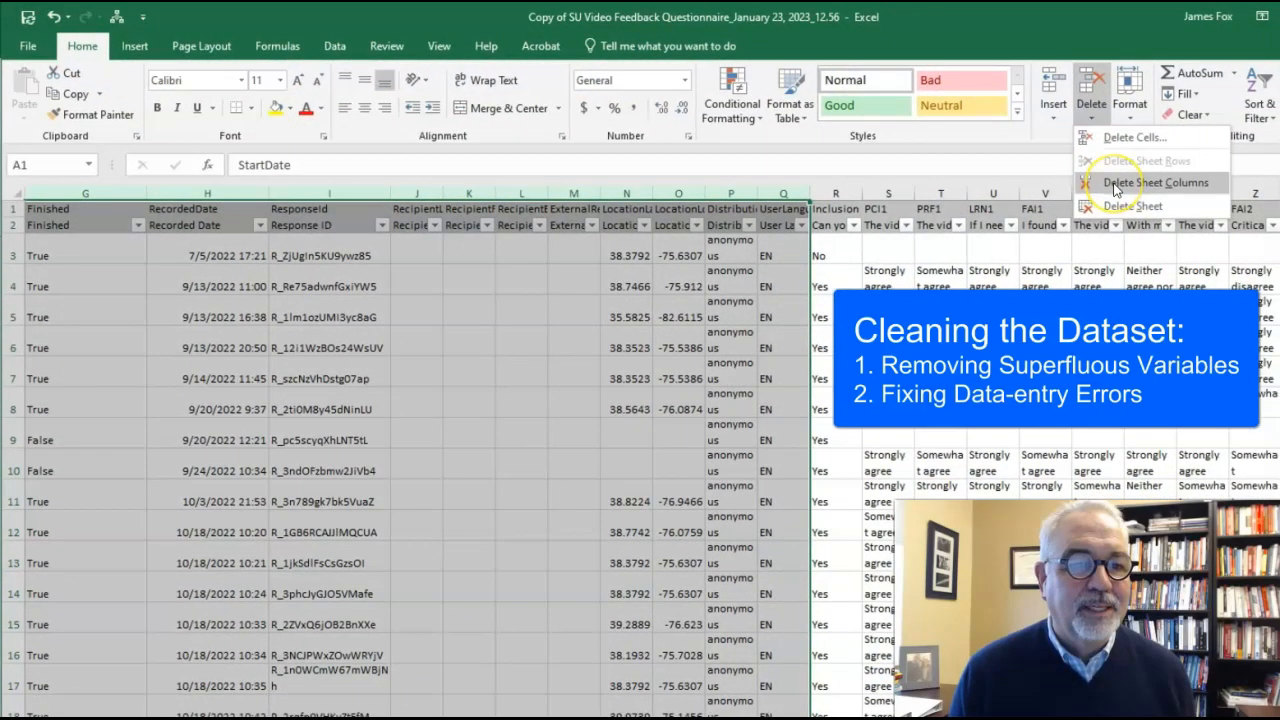
pyautogui.click(1117, 190)
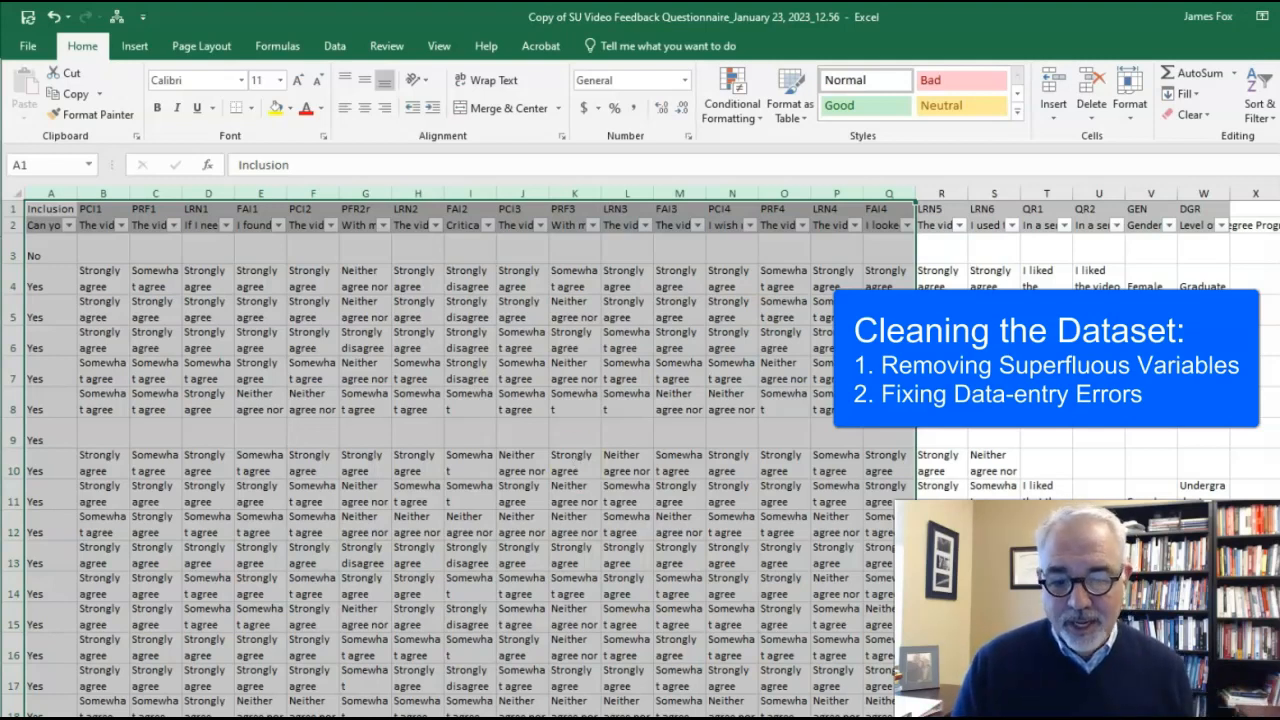
# Step: Switch back to the community college dataset, sort it by Age from smallest to largest and select the ages of 4
pyautogui.hotkey('alt', 'Tab')
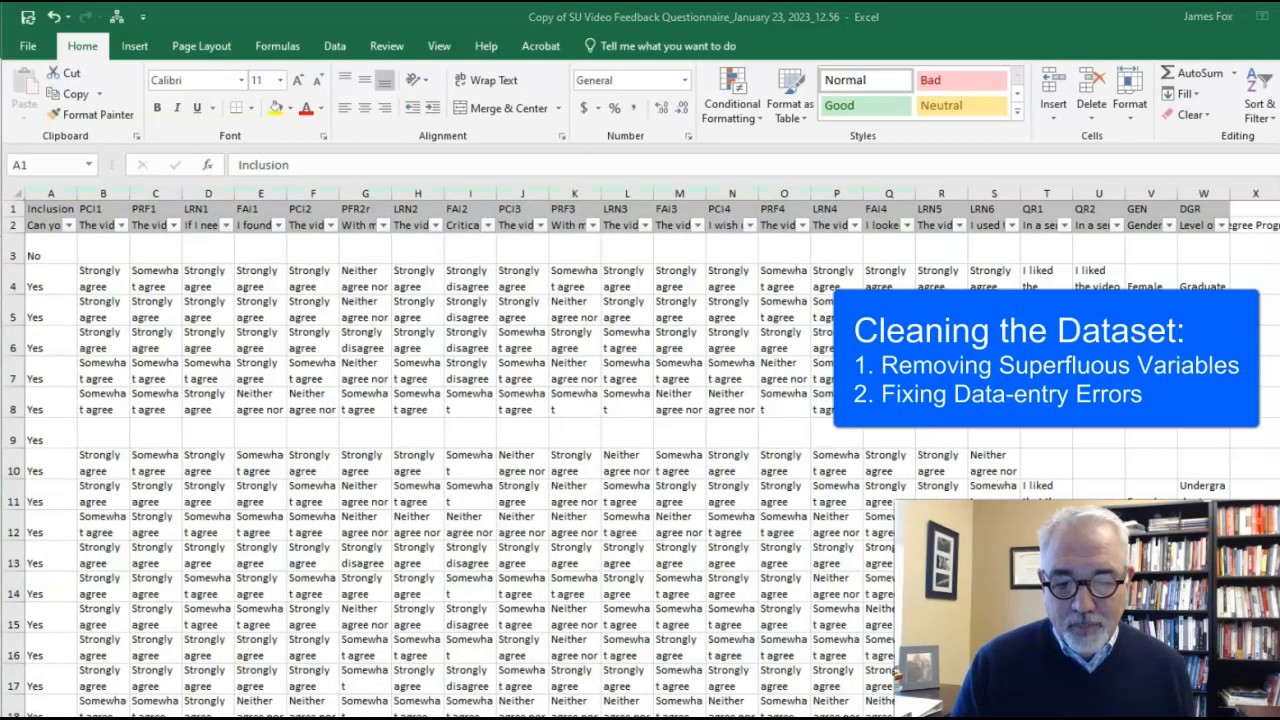
pyautogui.hotkey('alt', 'Tab')
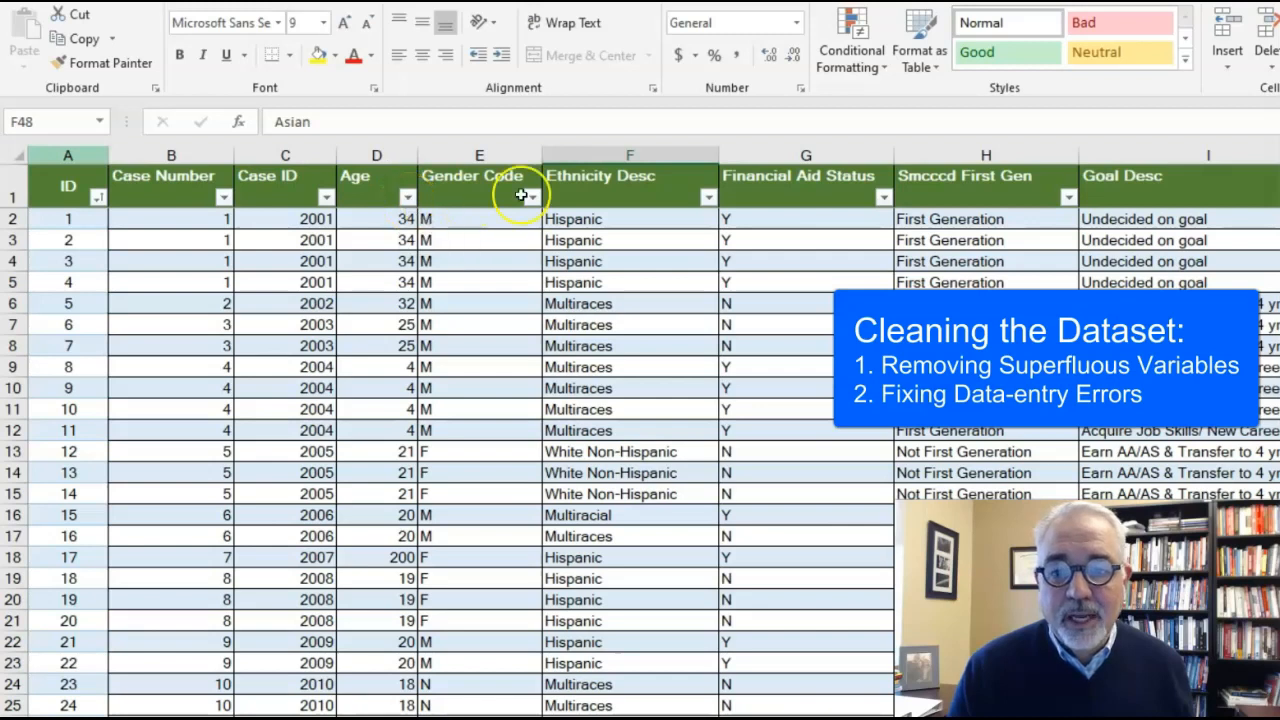
pyautogui.click(407, 199)
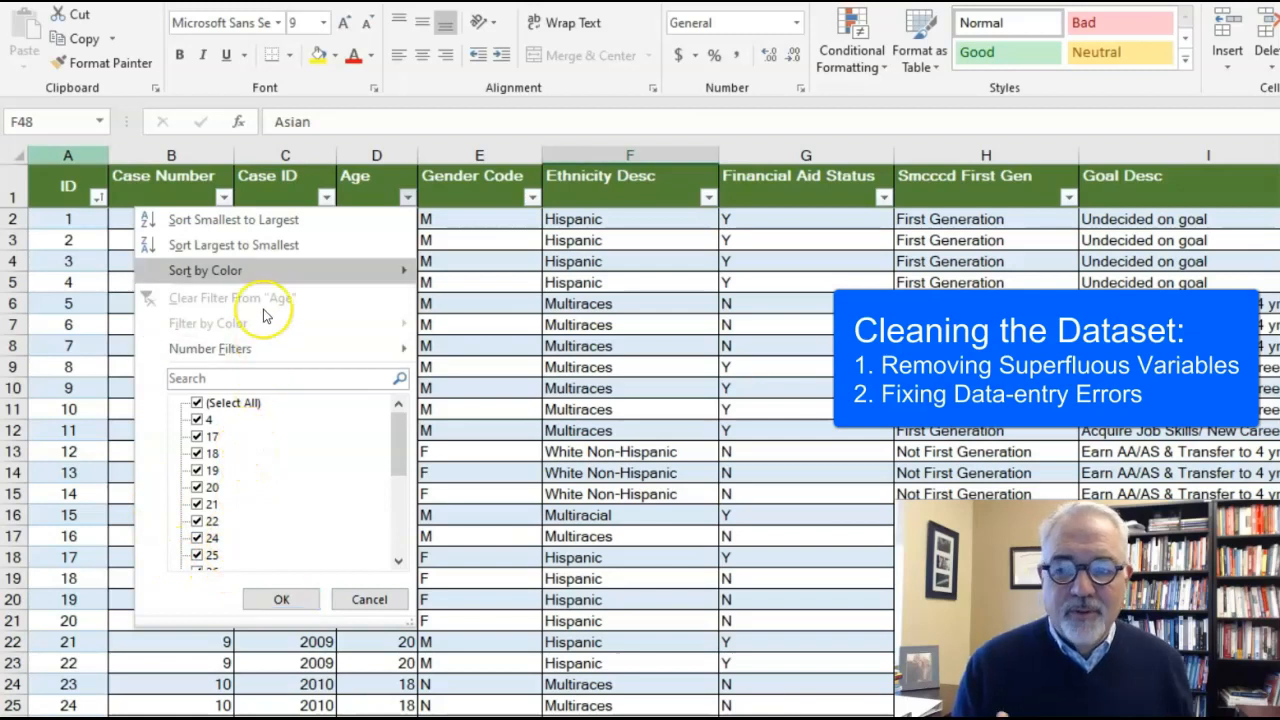
pyautogui.click(216, 220)
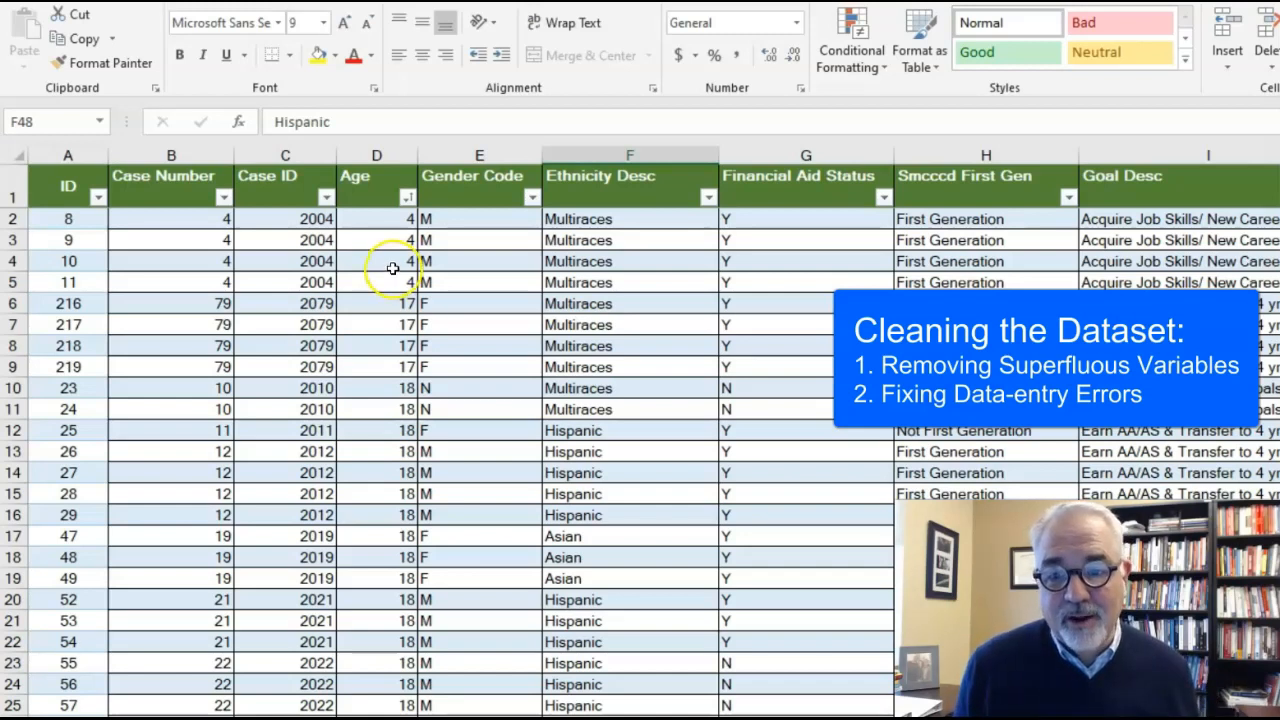
pyautogui.click(211, 225)
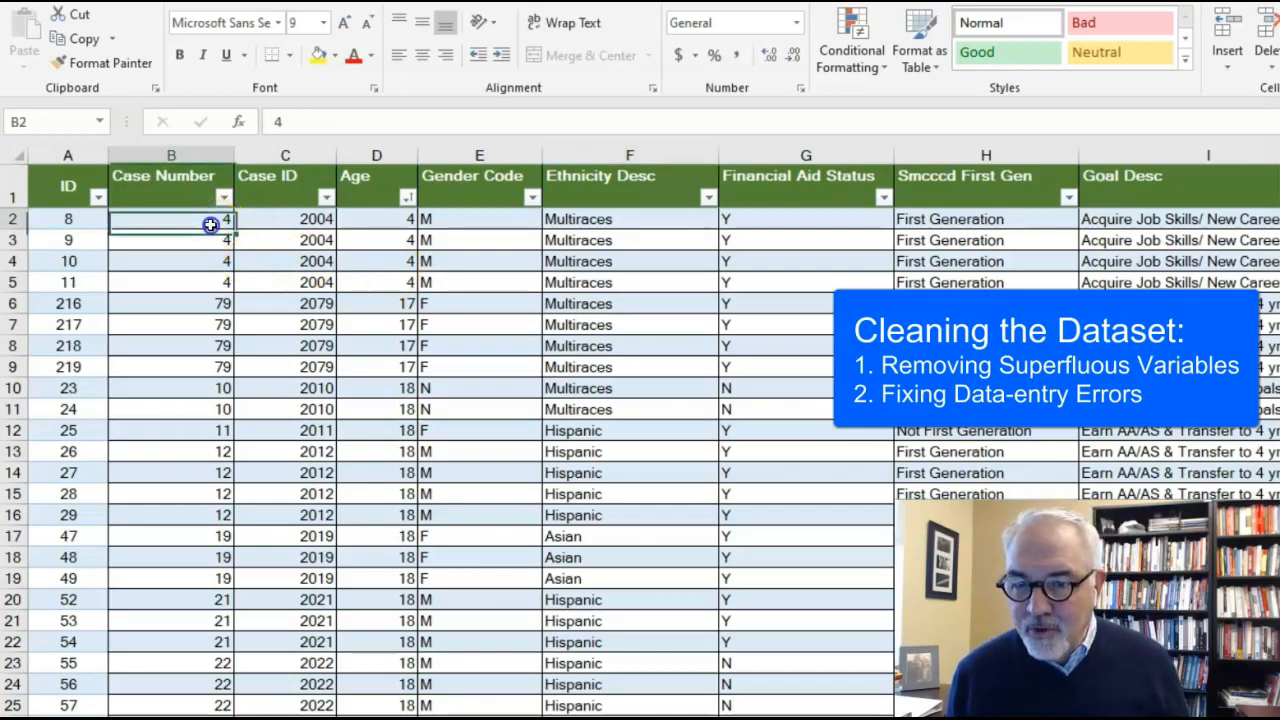
pyautogui.moveTo(211, 225); pyautogui.dragTo(211, 287)
pyautogui.click(370, 225)
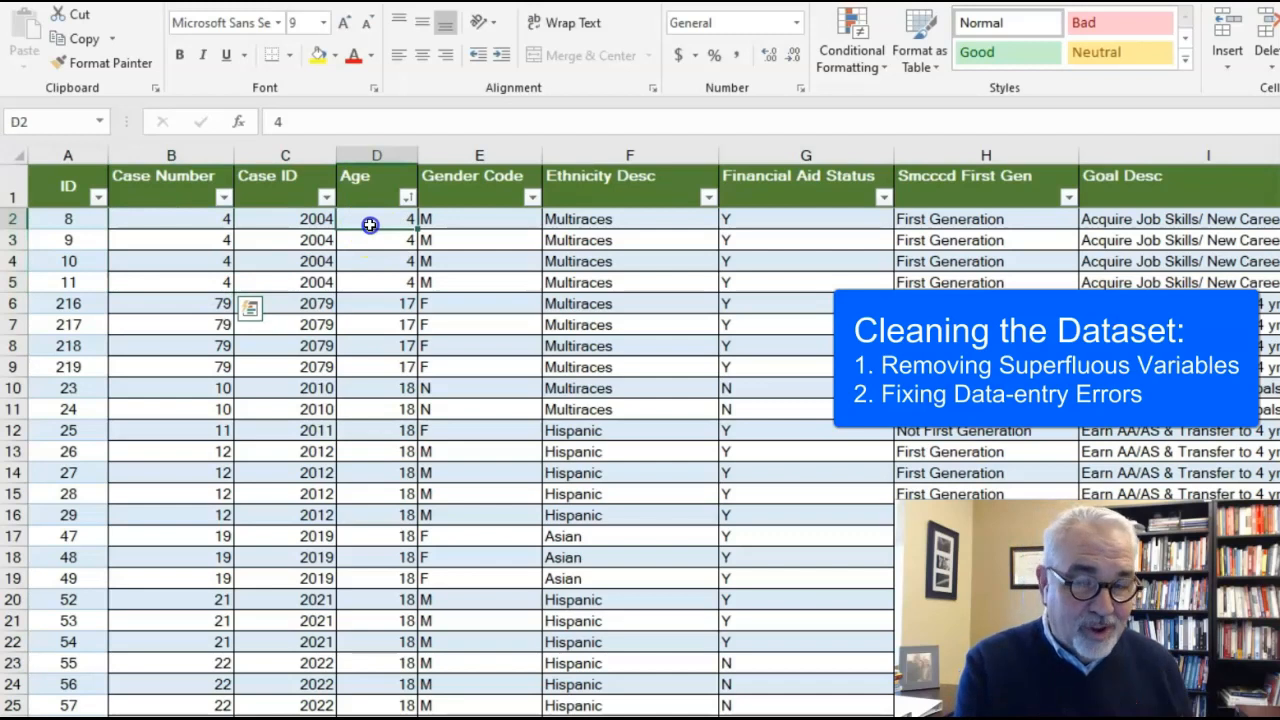
pyautogui.moveTo(370, 224); pyautogui.dragTo(374, 287)
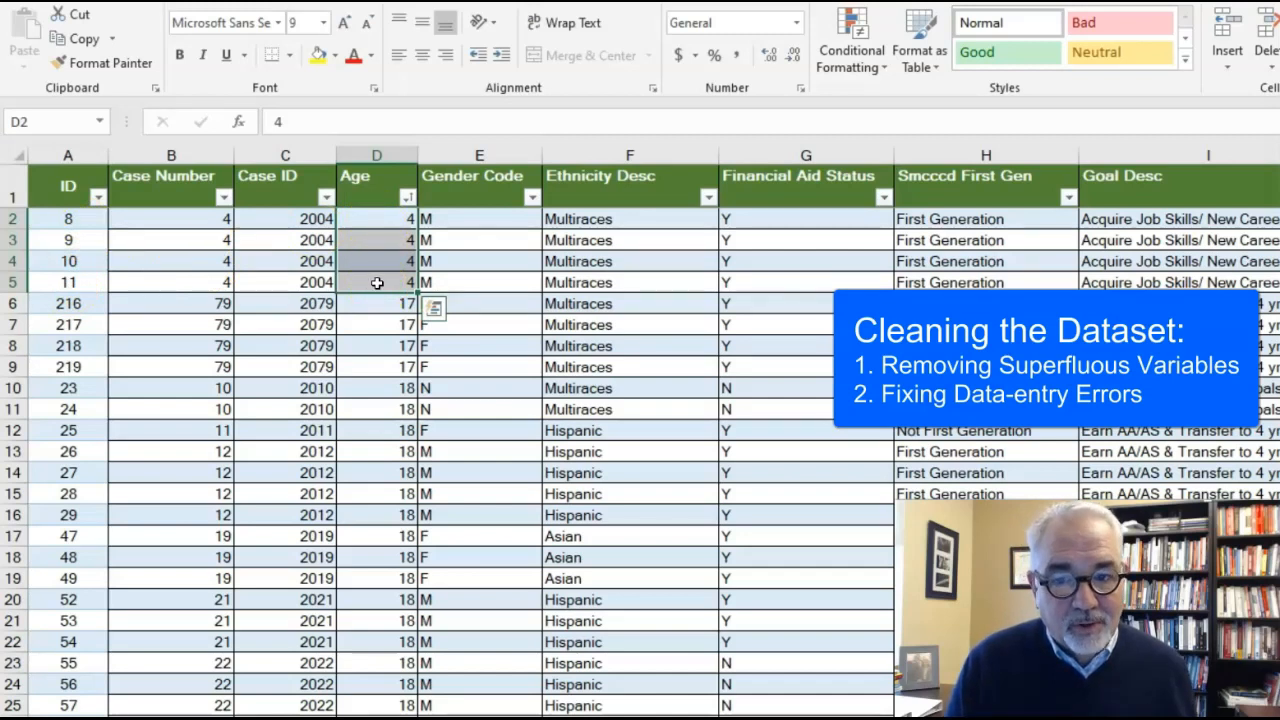
# Step: Deselect all values in the Age column's filter list and include only the value 4
pyautogui.click(408, 198)
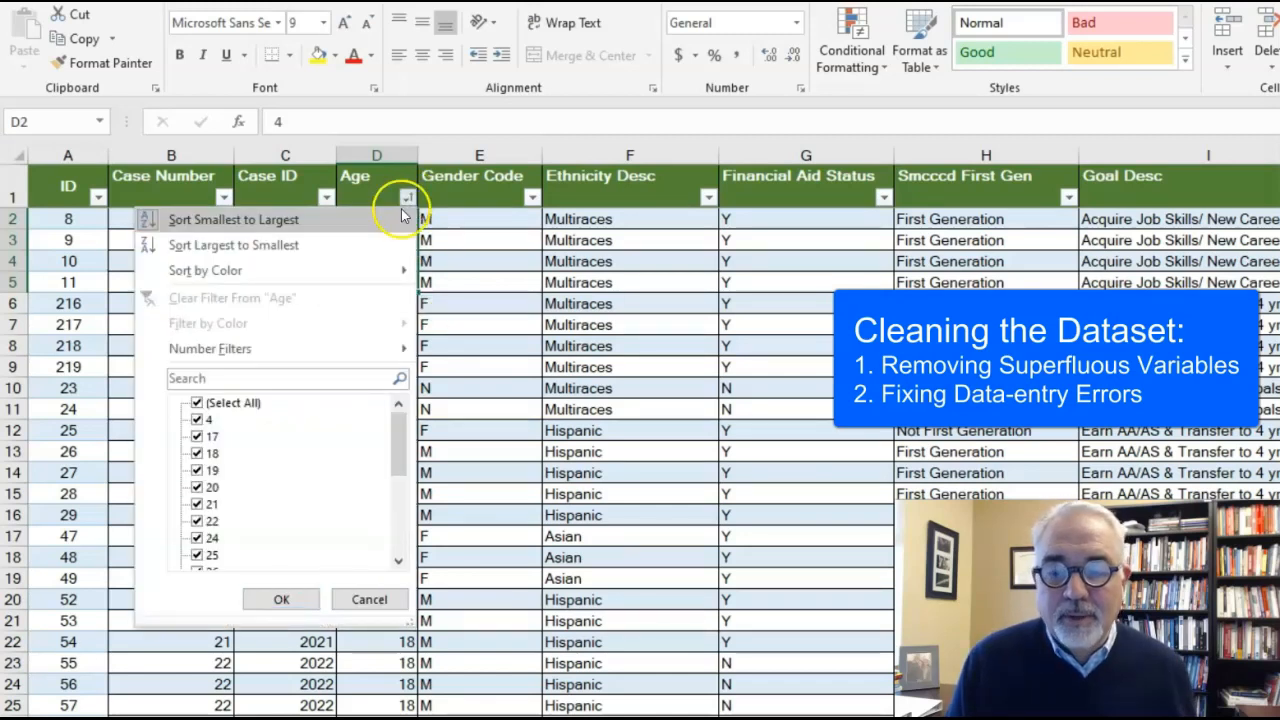
pyautogui.click(223, 405)
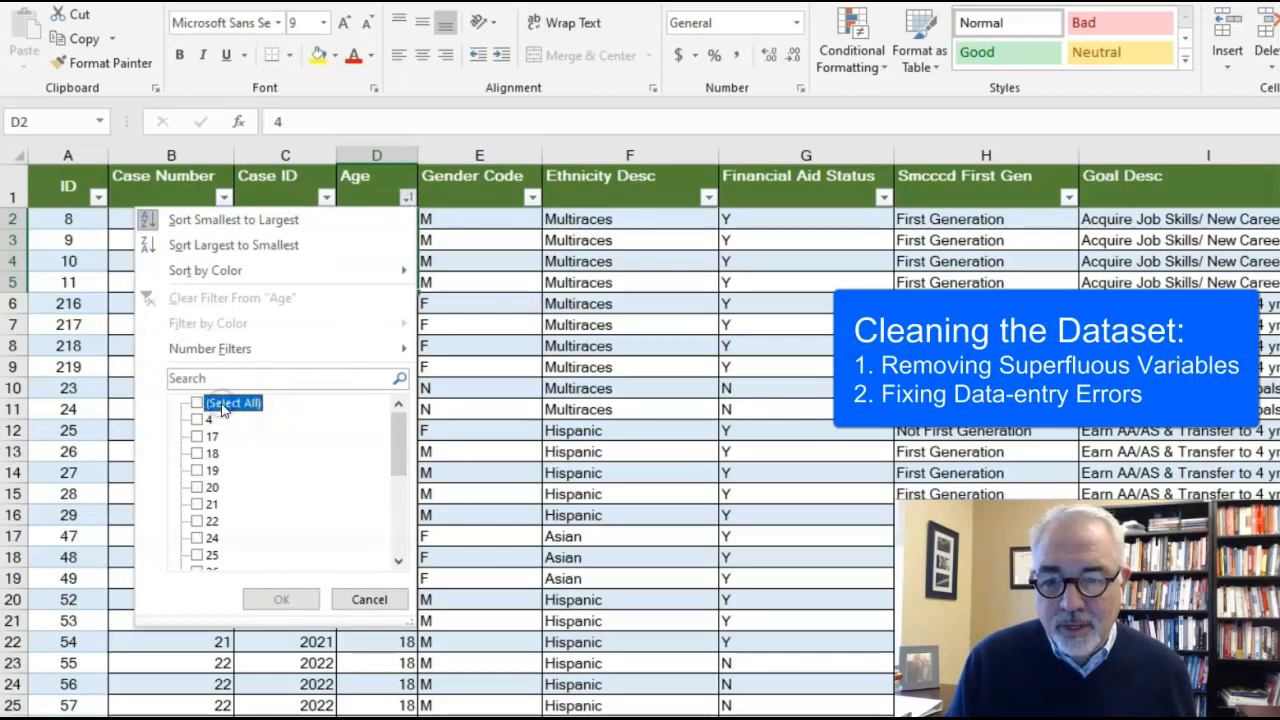
pyautogui.click(223, 405)
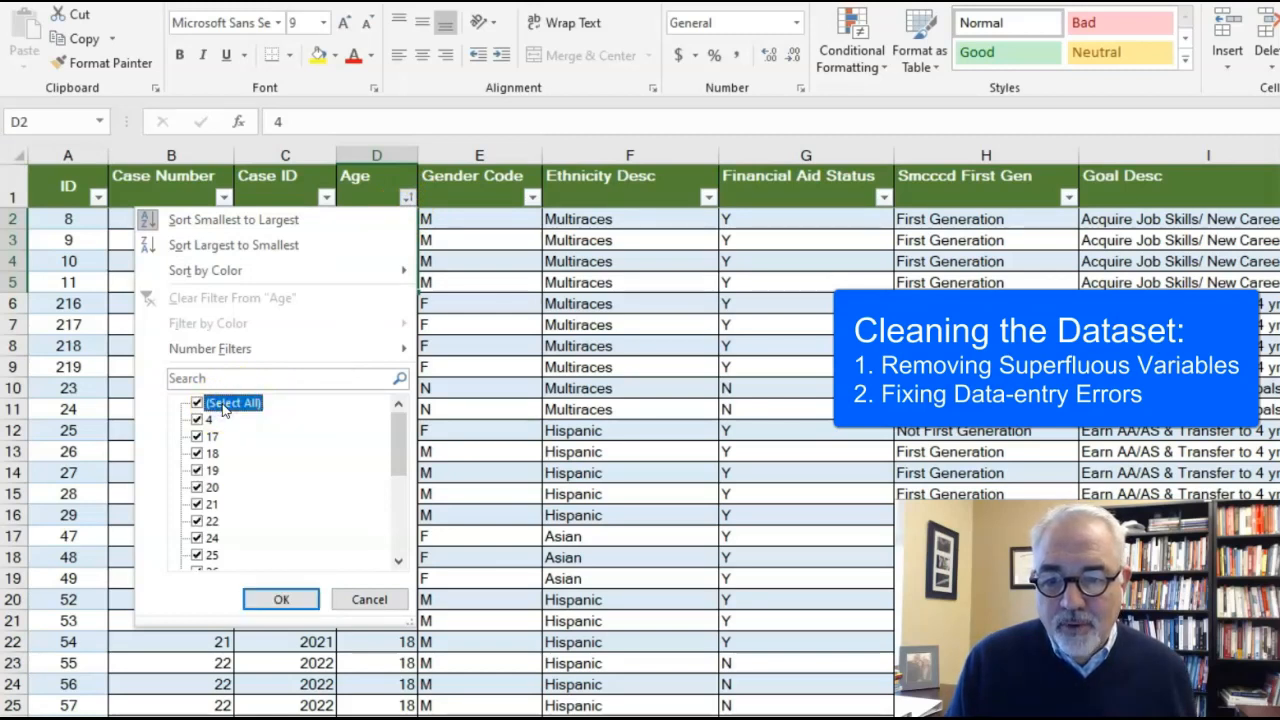
pyautogui.click(224, 405)
pyautogui.click(224, 405)
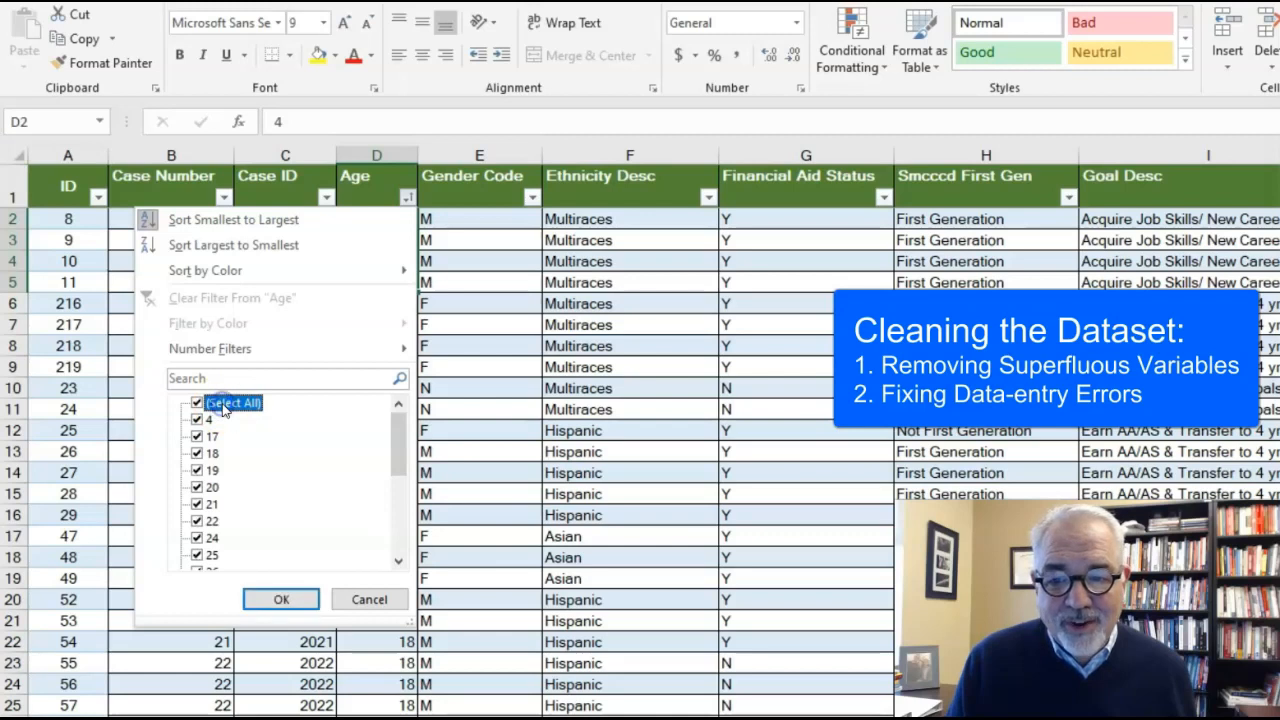
pyautogui.click(223, 405)
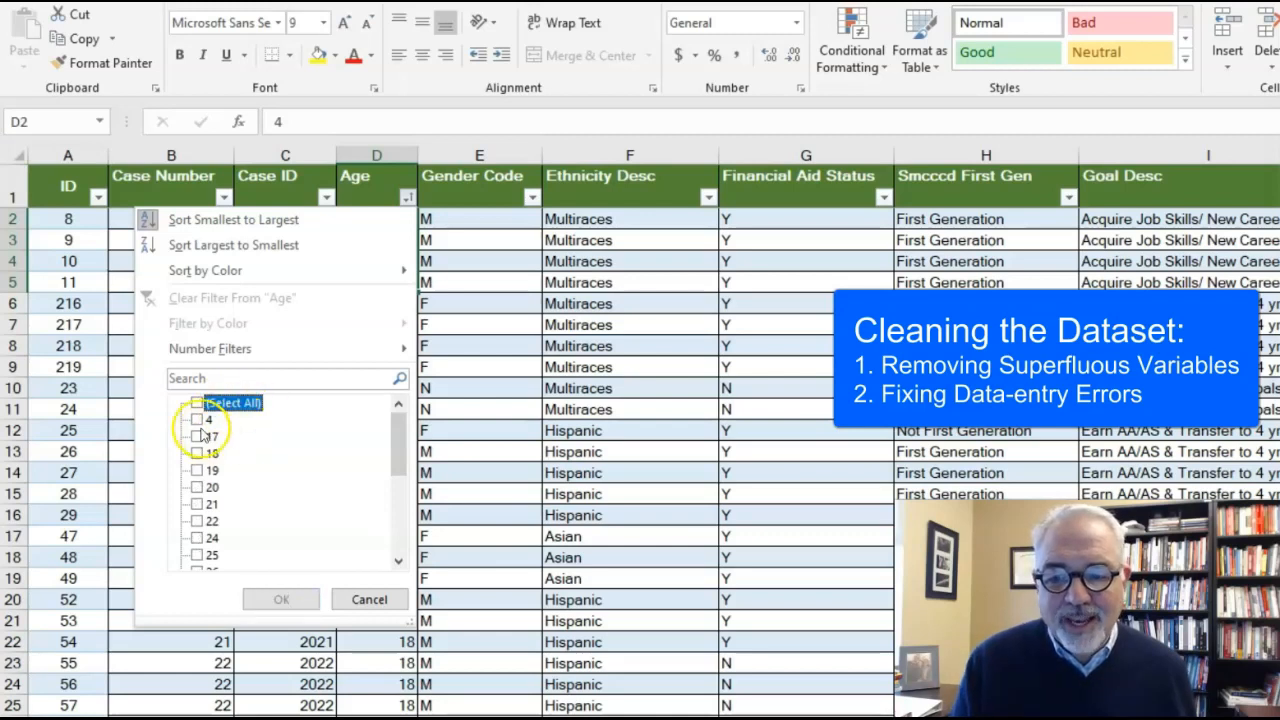
pyautogui.click(197, 420)
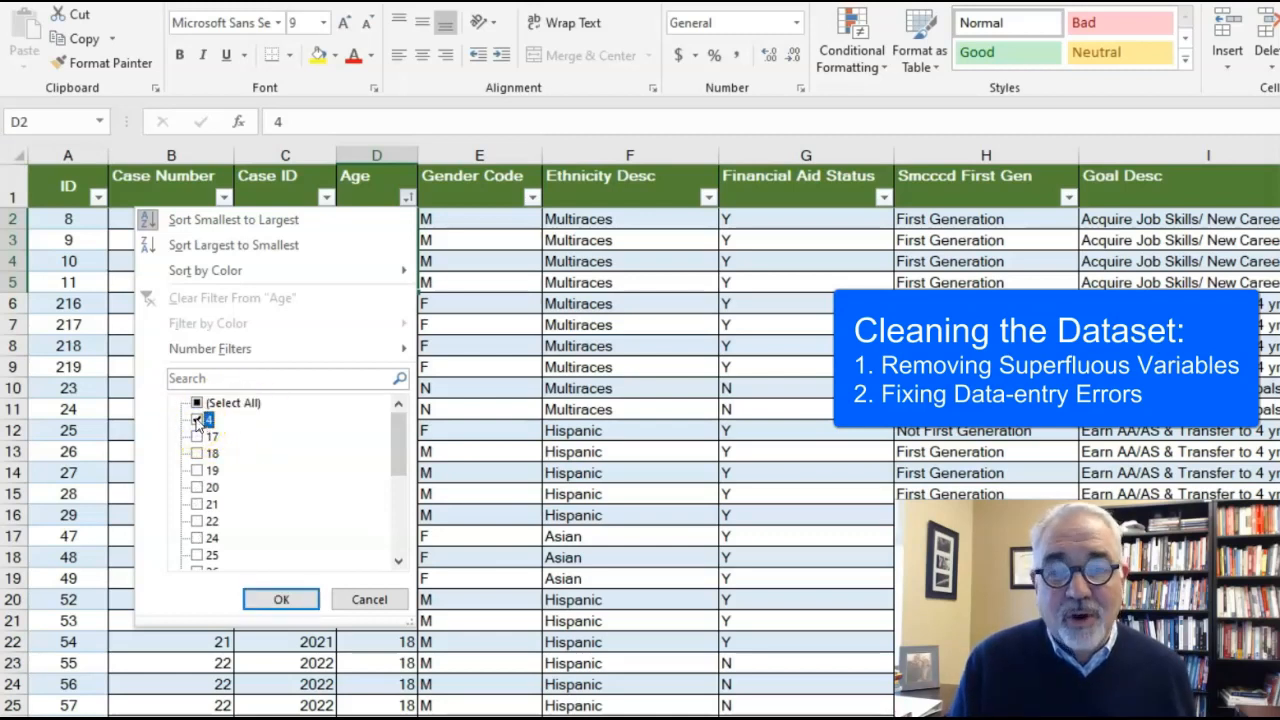
# Step: Add the values 200 and 25N to the Age filter selection and apply the filter
pyautogui.click(396, 442)
pyautogui.moveTo(396, 442); pyautogui.dragTo(394, 455)
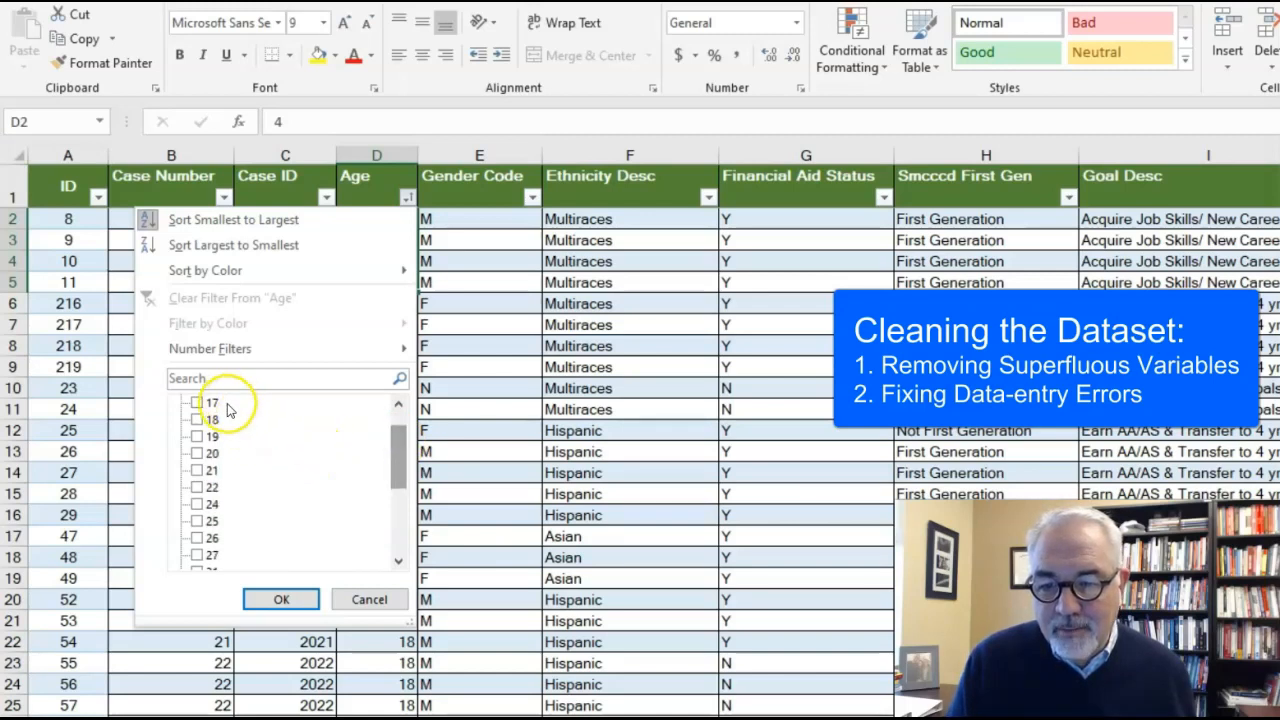
pyautogui.moveTo(394, 446); pyautogui.dragTo(397, 514)
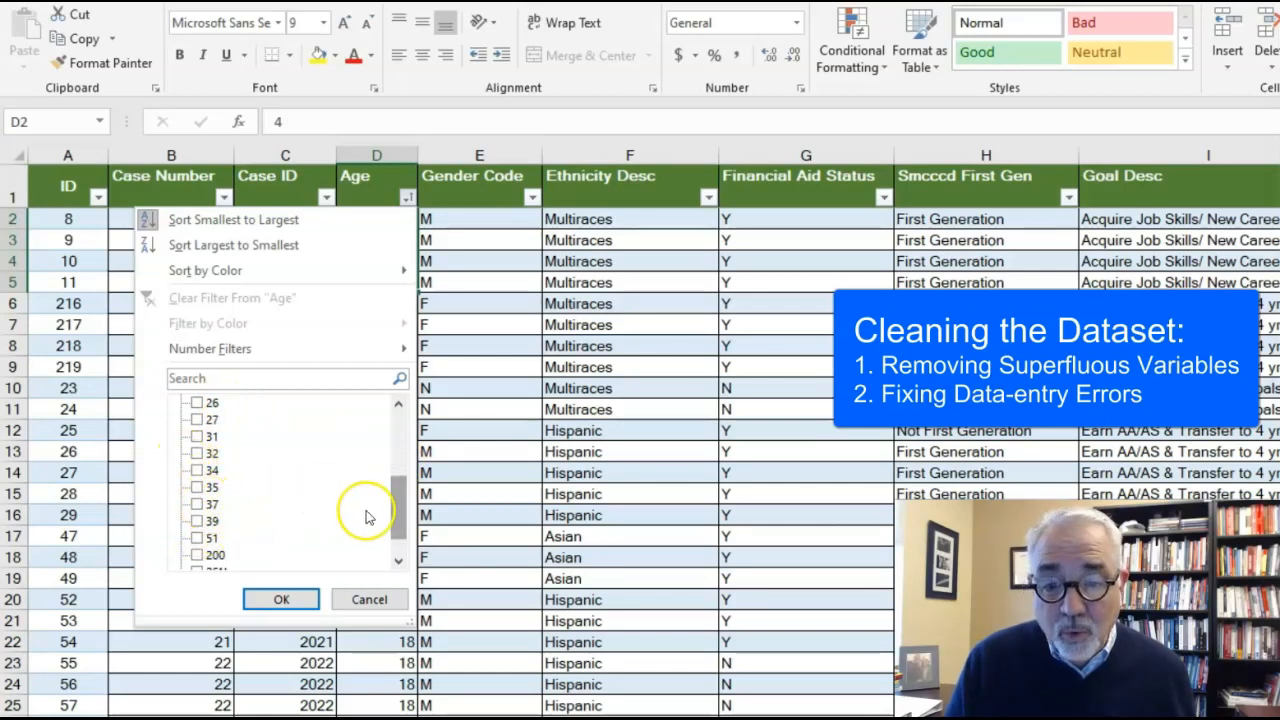
pyautogui.moveTo(396, 502); pyautogui.dragTo(397, 527)
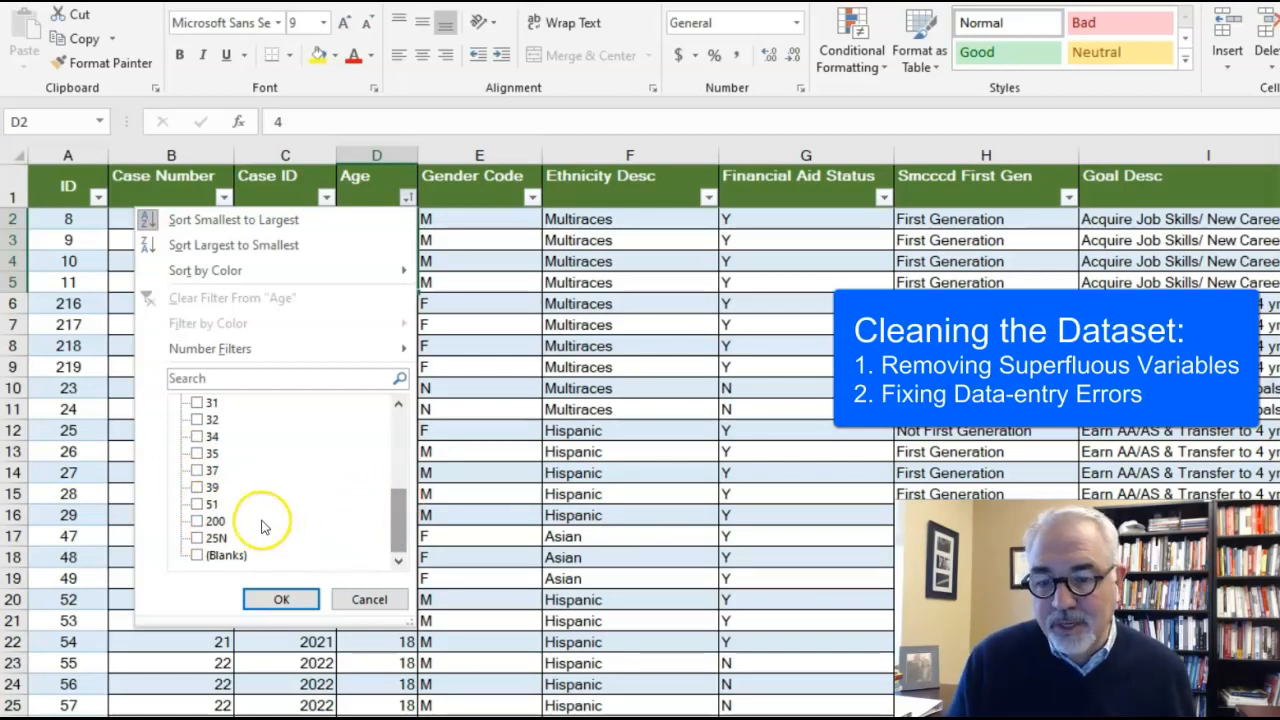
pyautogui.click(197, 521)
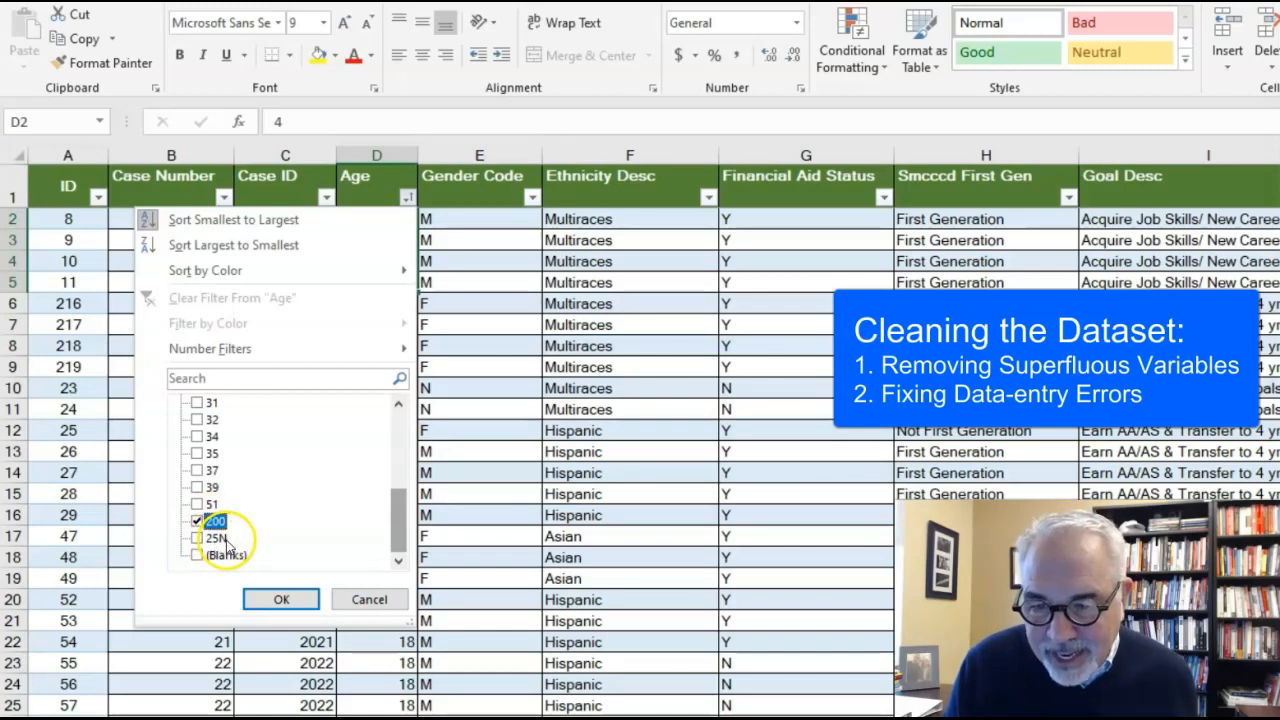
pyautogui.click(198, 538)
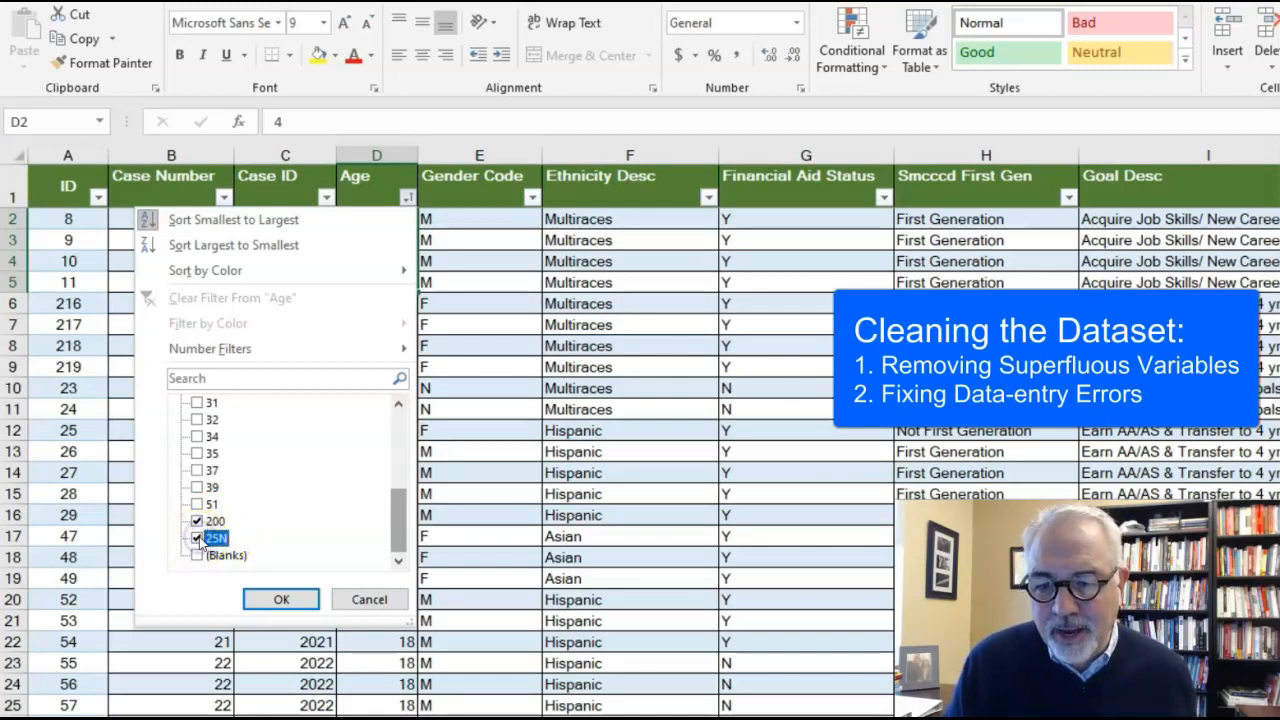
pyautogui.click(281, 600)
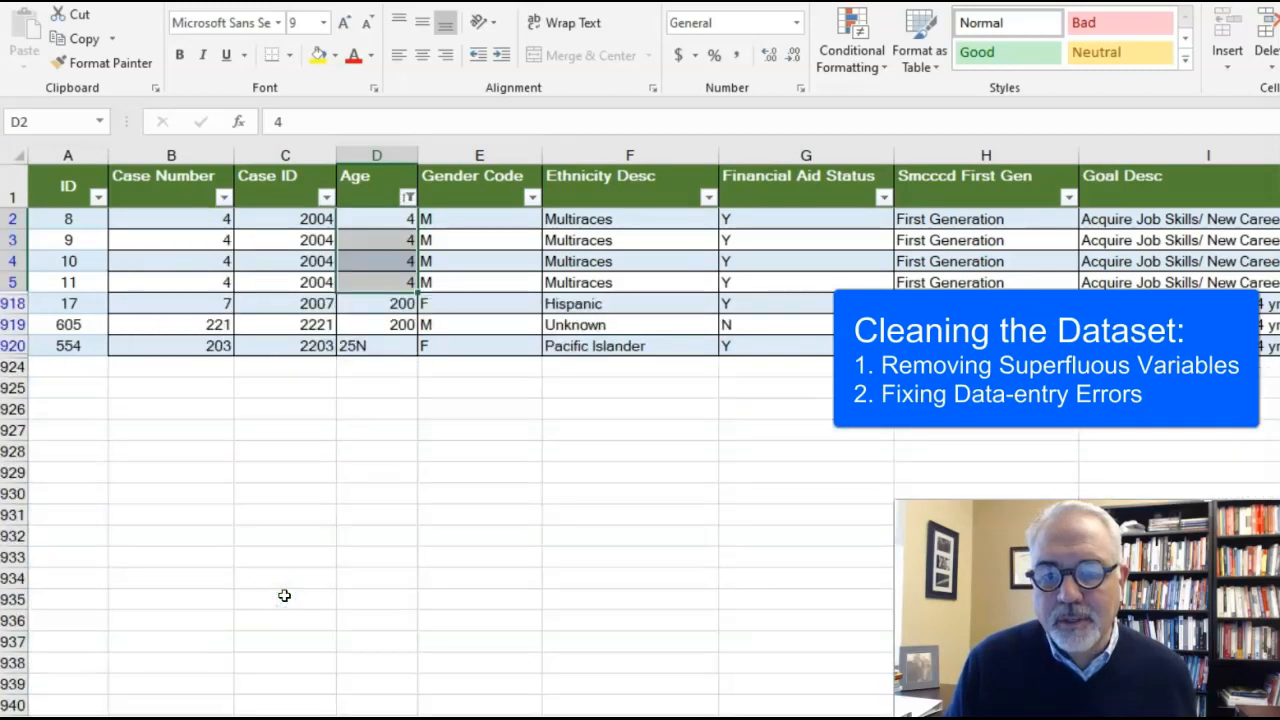
# Step: Correct the two ages of 200 in cells D918 and D919 to 20
pyautogui.moveTo(394, 223); pyautogui.dragTo(383, 282)
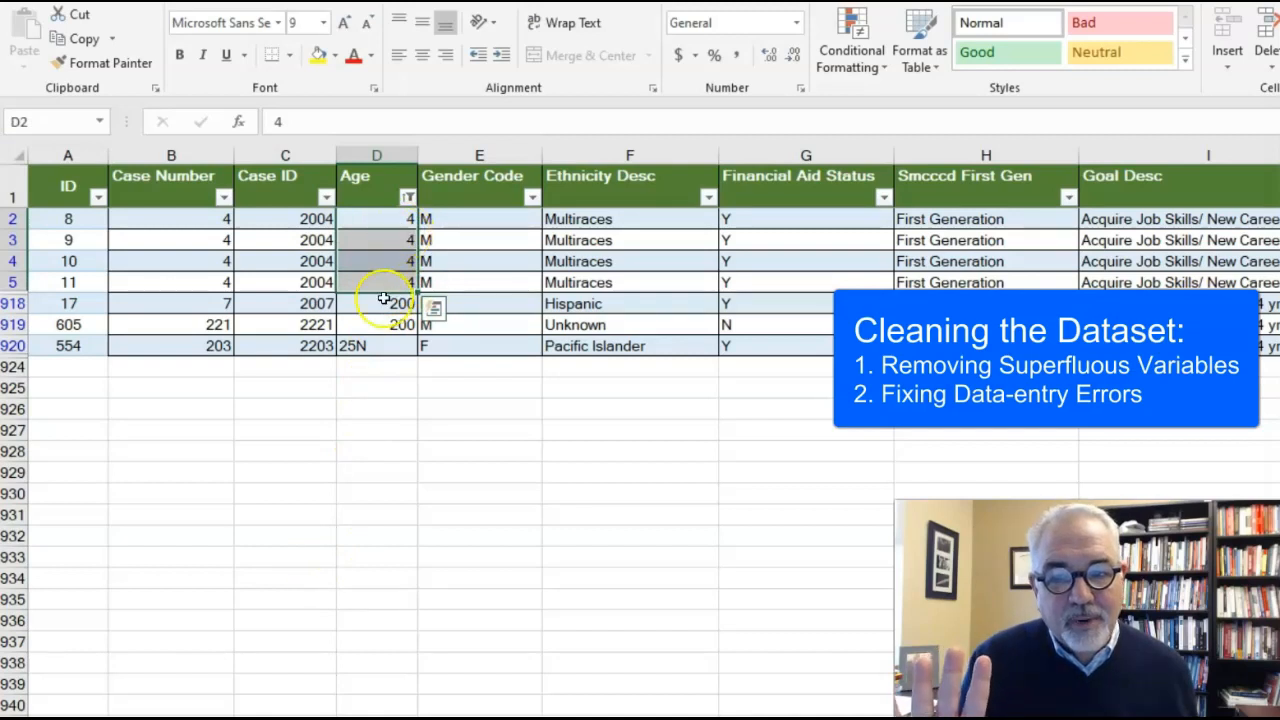
pyautogui.click(363, 368)
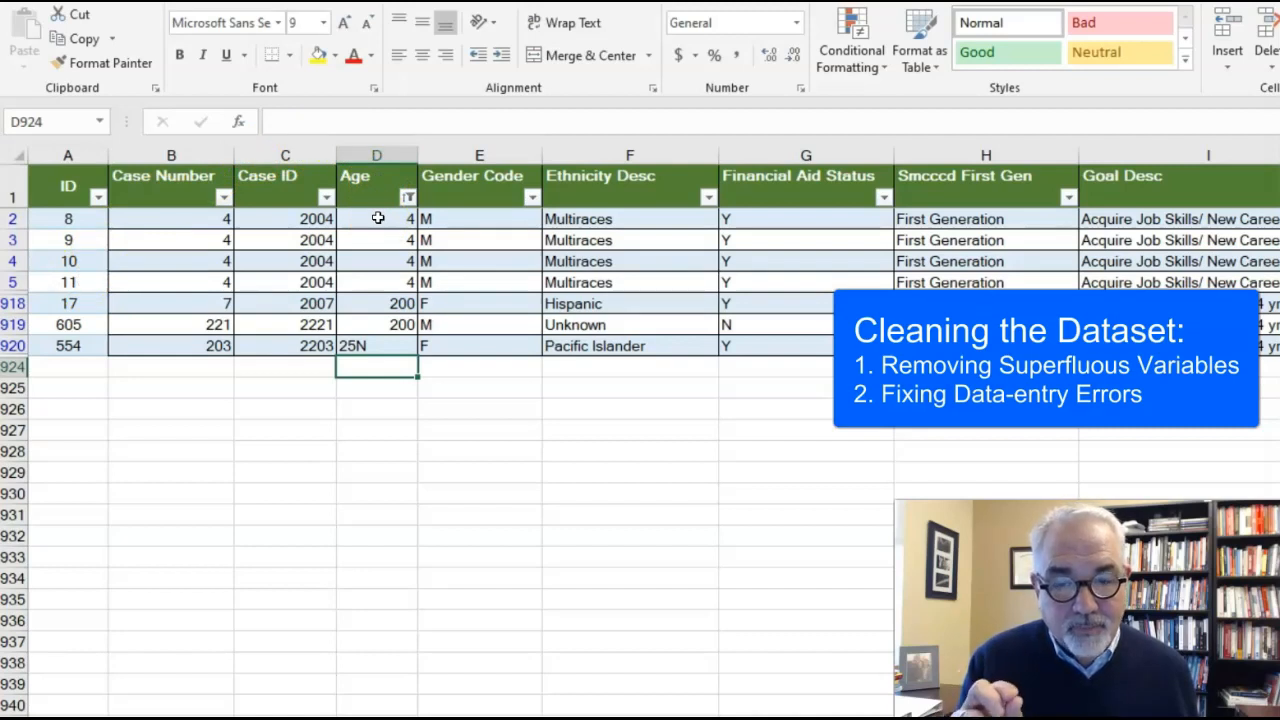
pyautogui.click(408, 302)
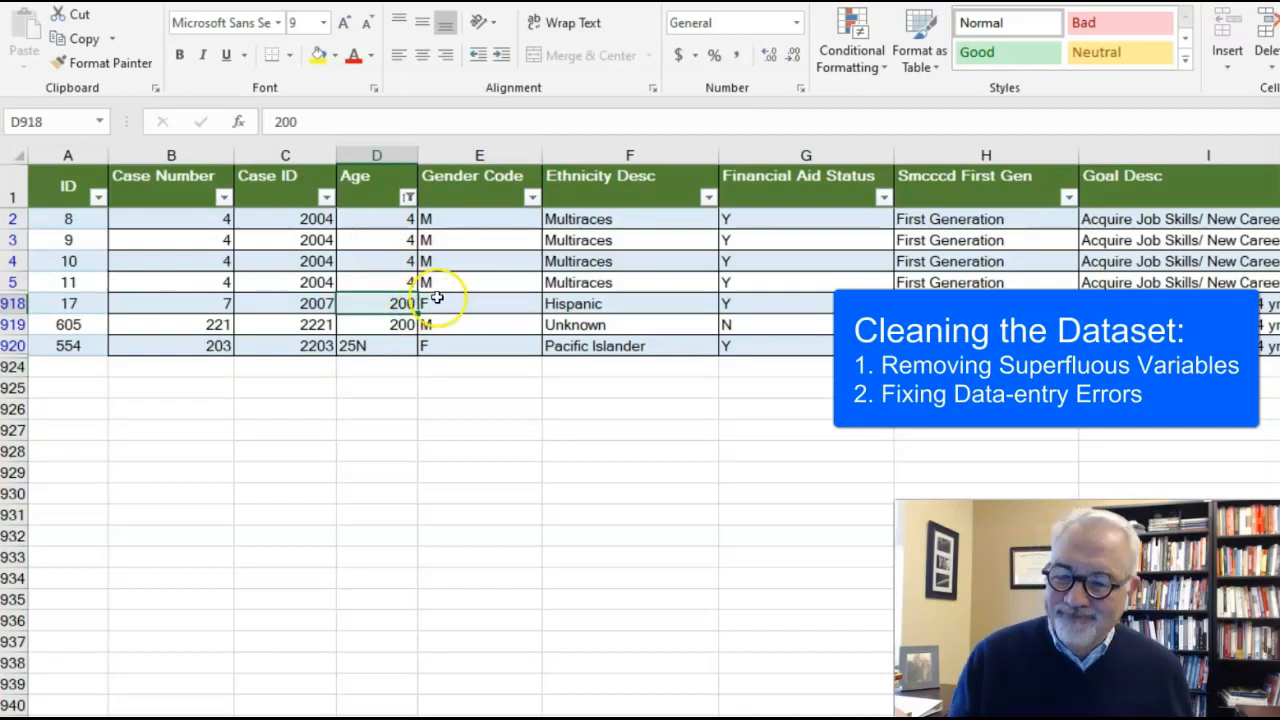
pyautogui.click(327, 121)
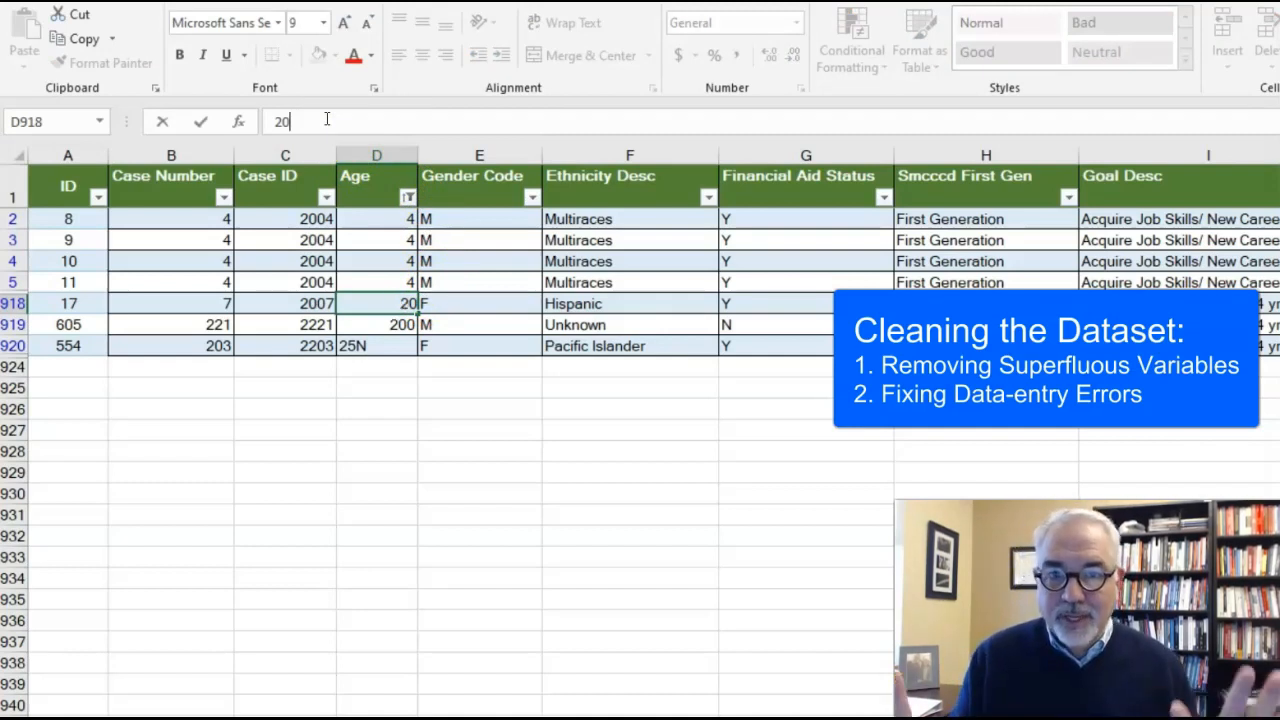
pyautogui.click(400, 324)
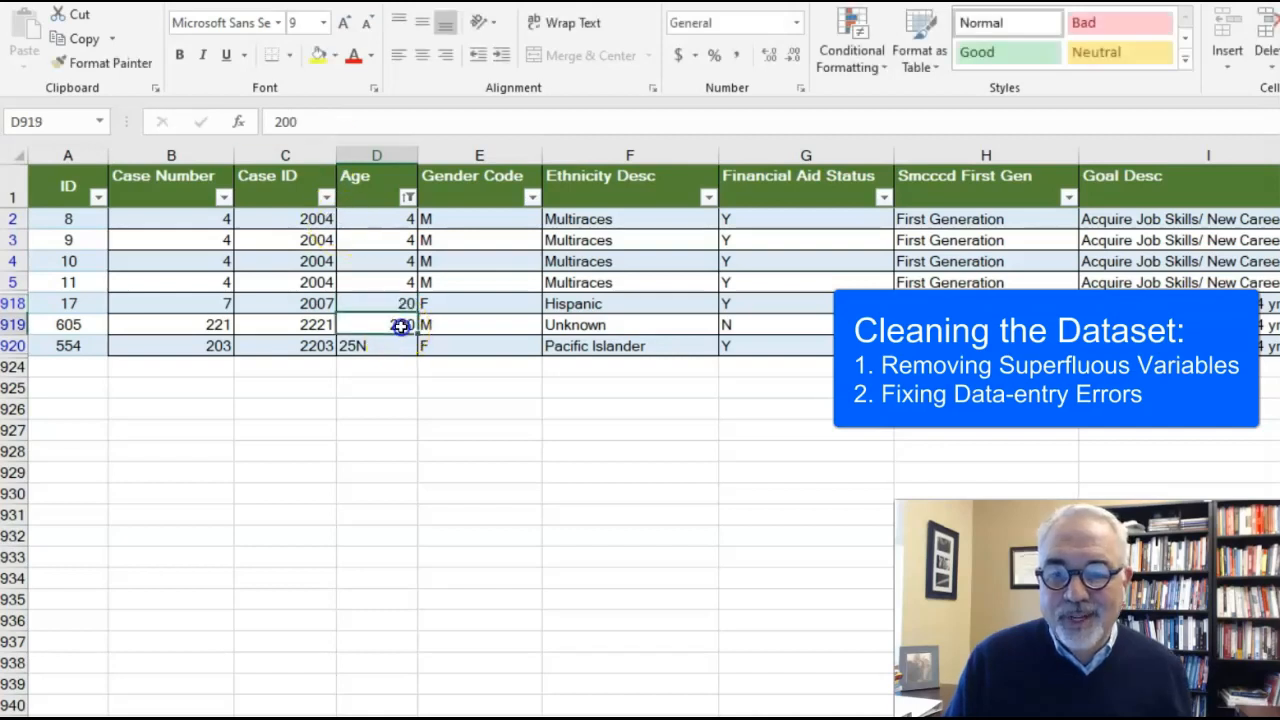
pyautogui.click(331, 115)
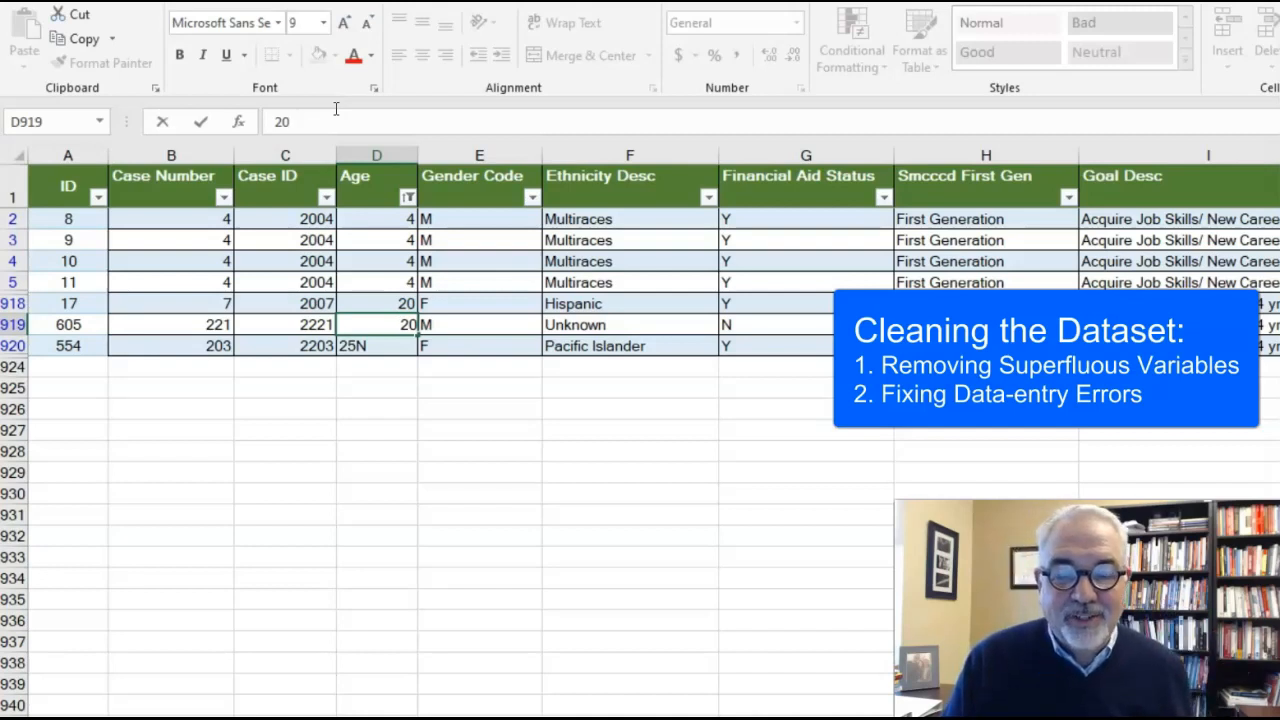
# Step: Remove the stray letter from the 25N entry in cell D920 so the age is 25
pyautogui.click(380, 345)
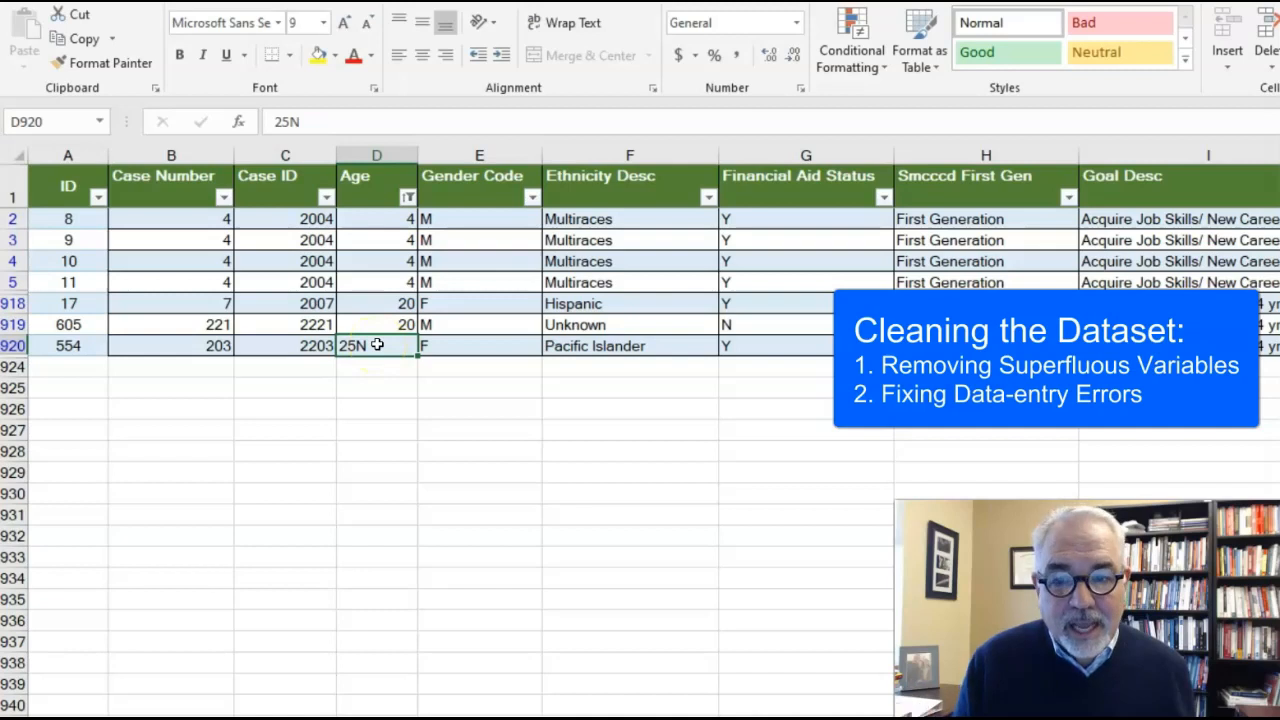
pyautogui.click(322, 118)
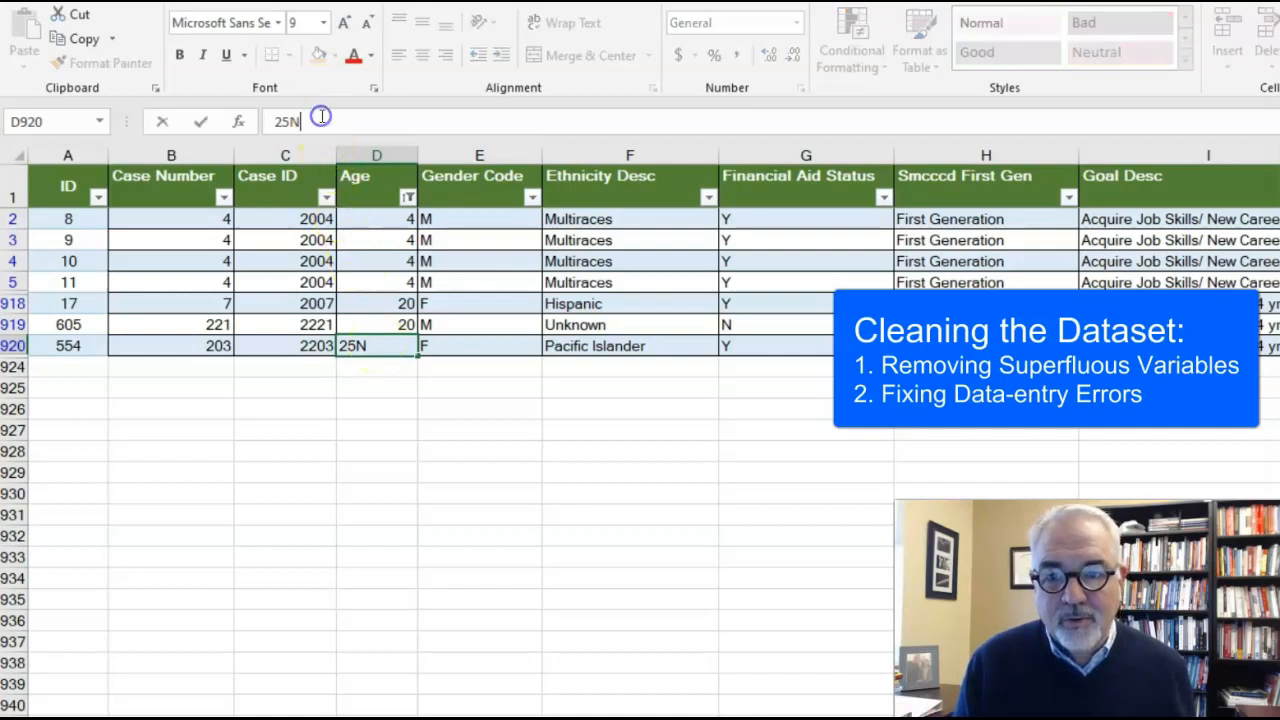
pyautogui.press('BackSpace')
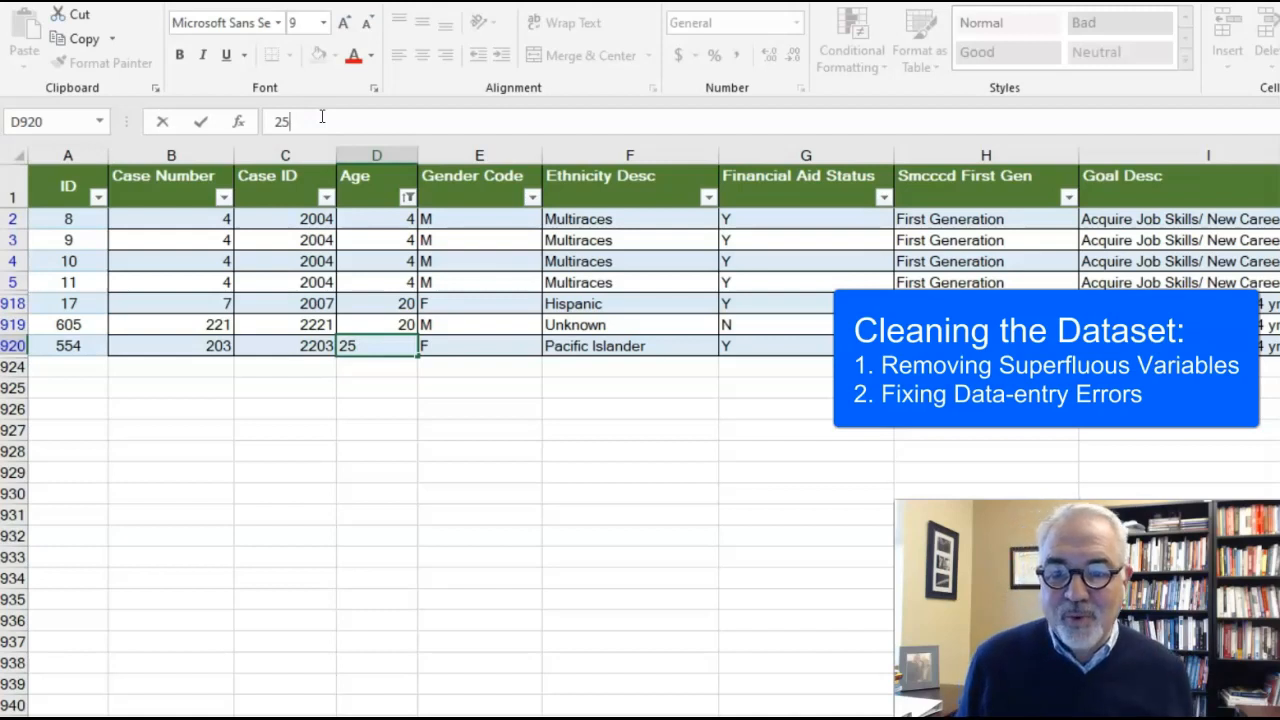
pyautogui.click(357, 394)
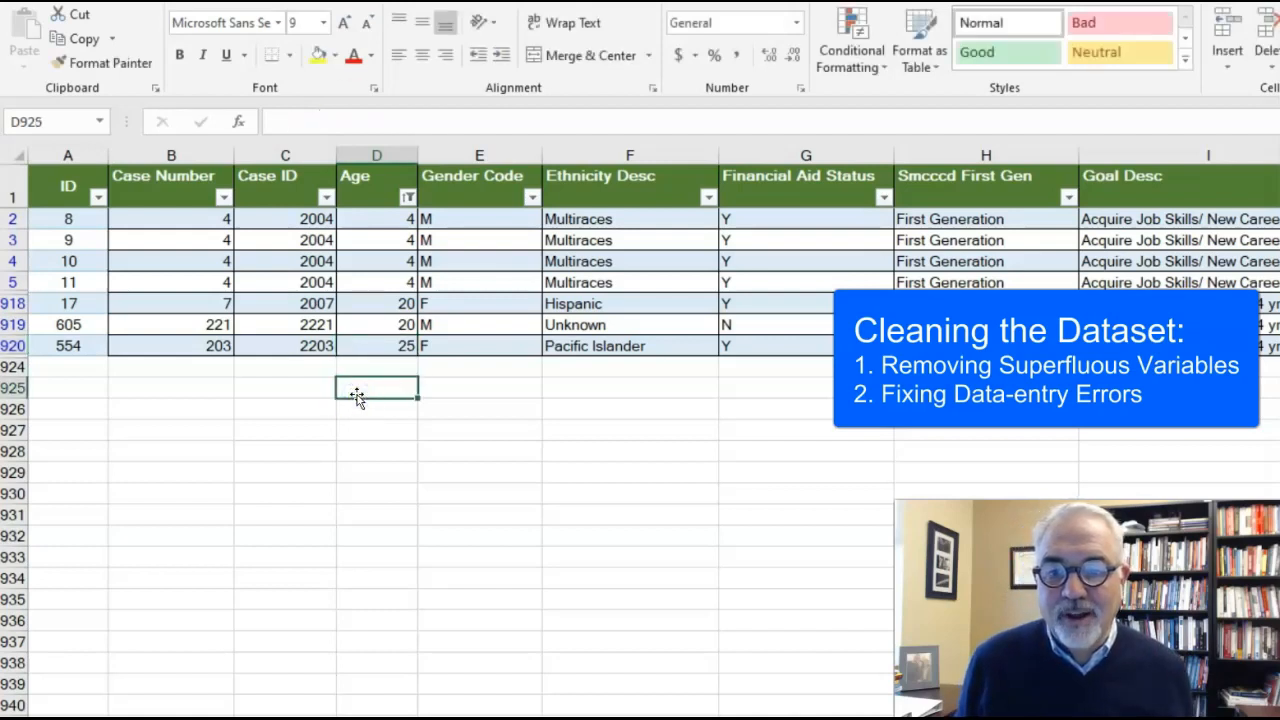
# Step: Reselect all values in the Age filter and sort the table by ID from smallest to largest
pyautogui.click(409, 197)
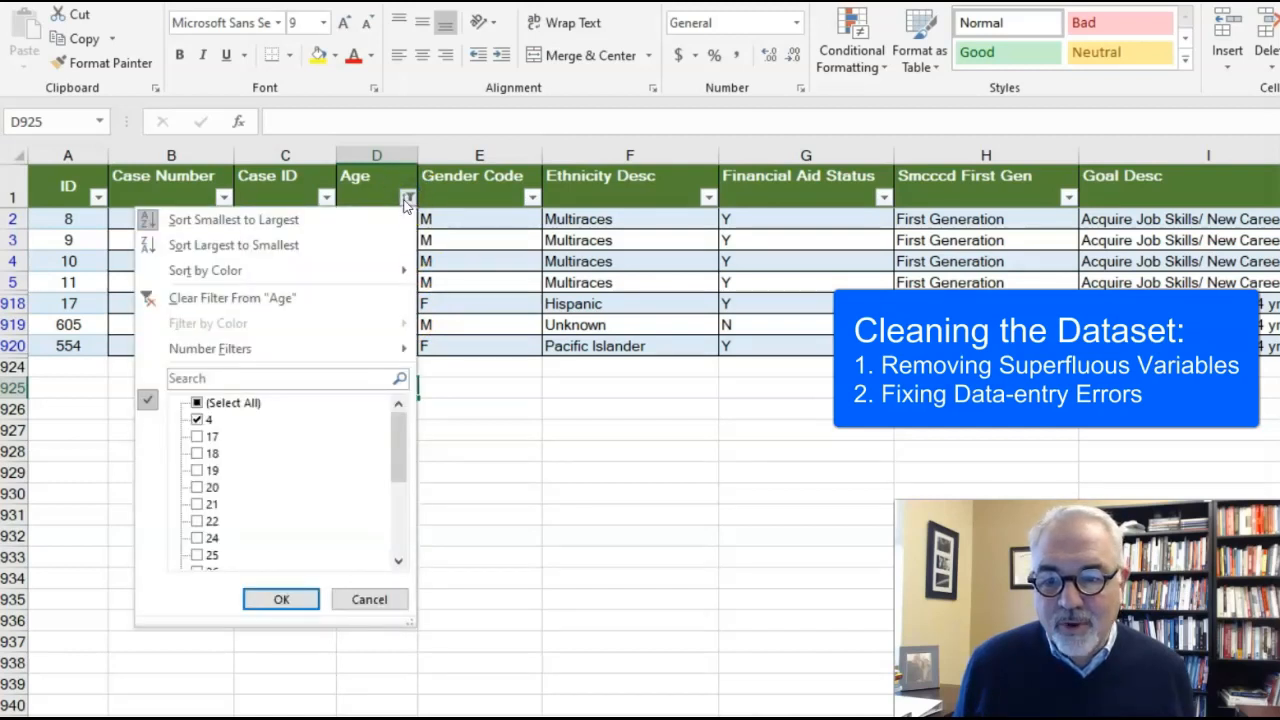
pyautogui.click(239, 405)
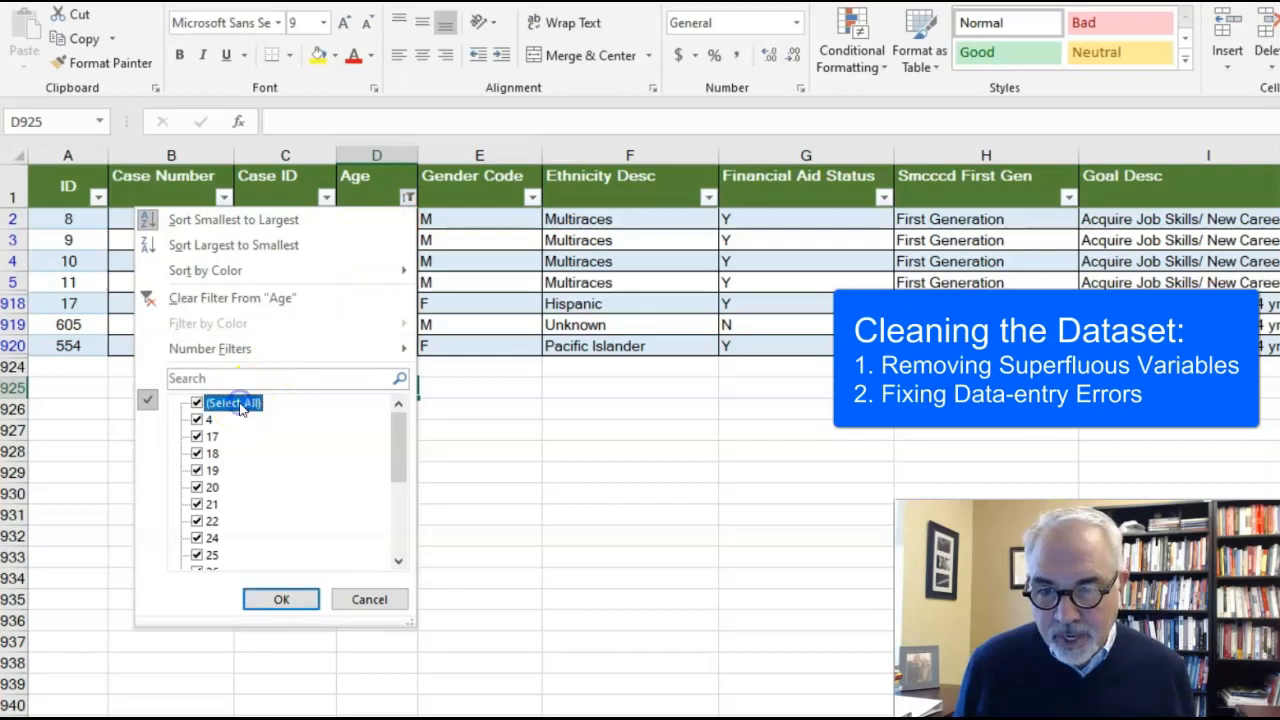
pyautogui.click(282, 600)
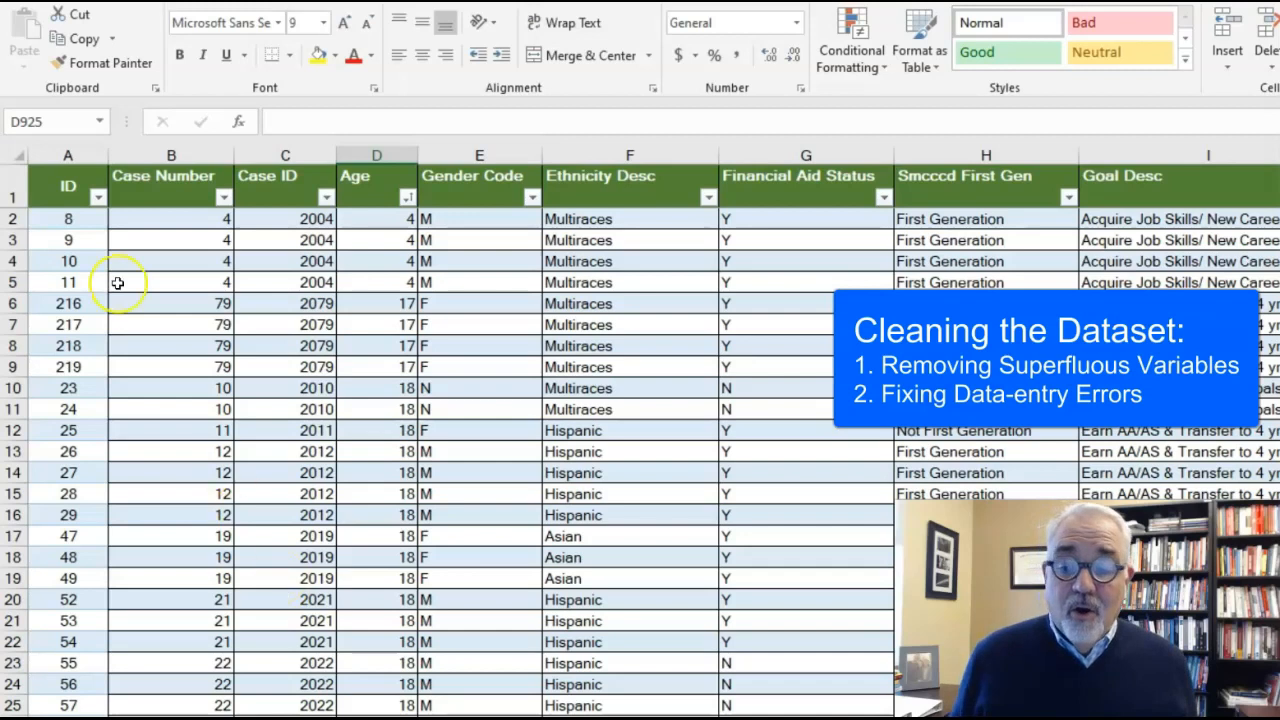
pyautogui.click(97, 197)
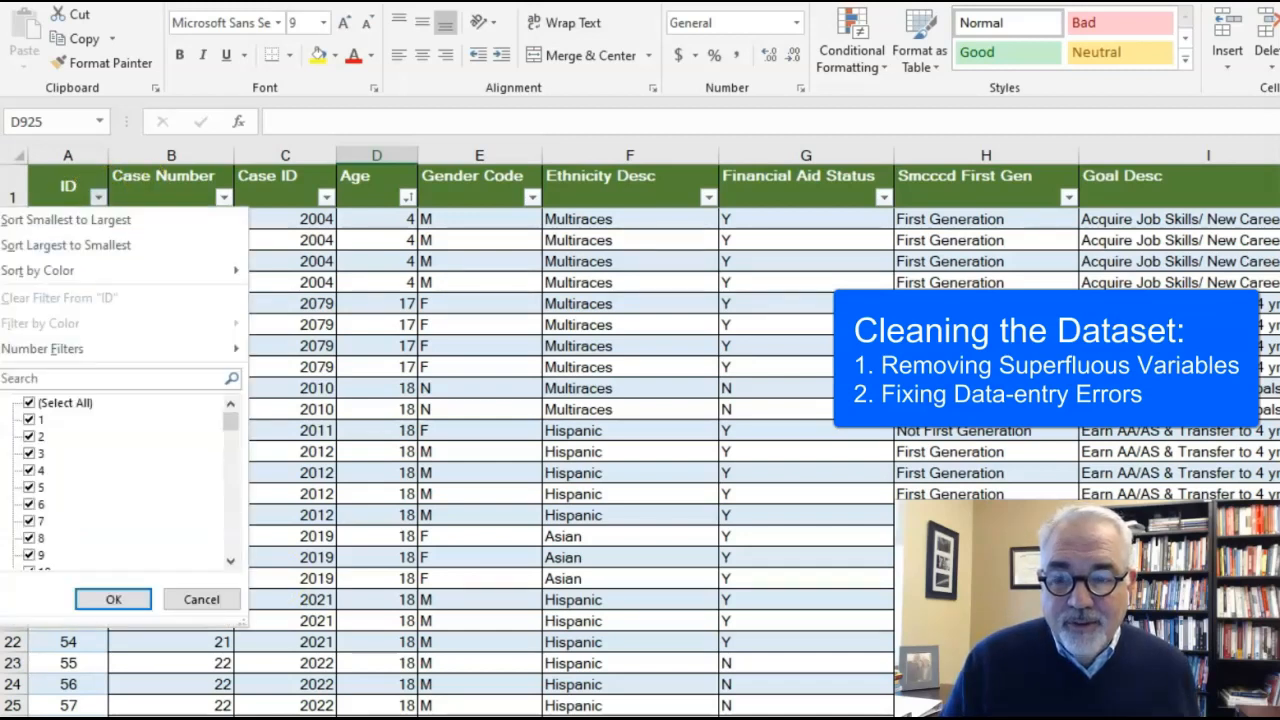
pyautogui.click(90, 219)
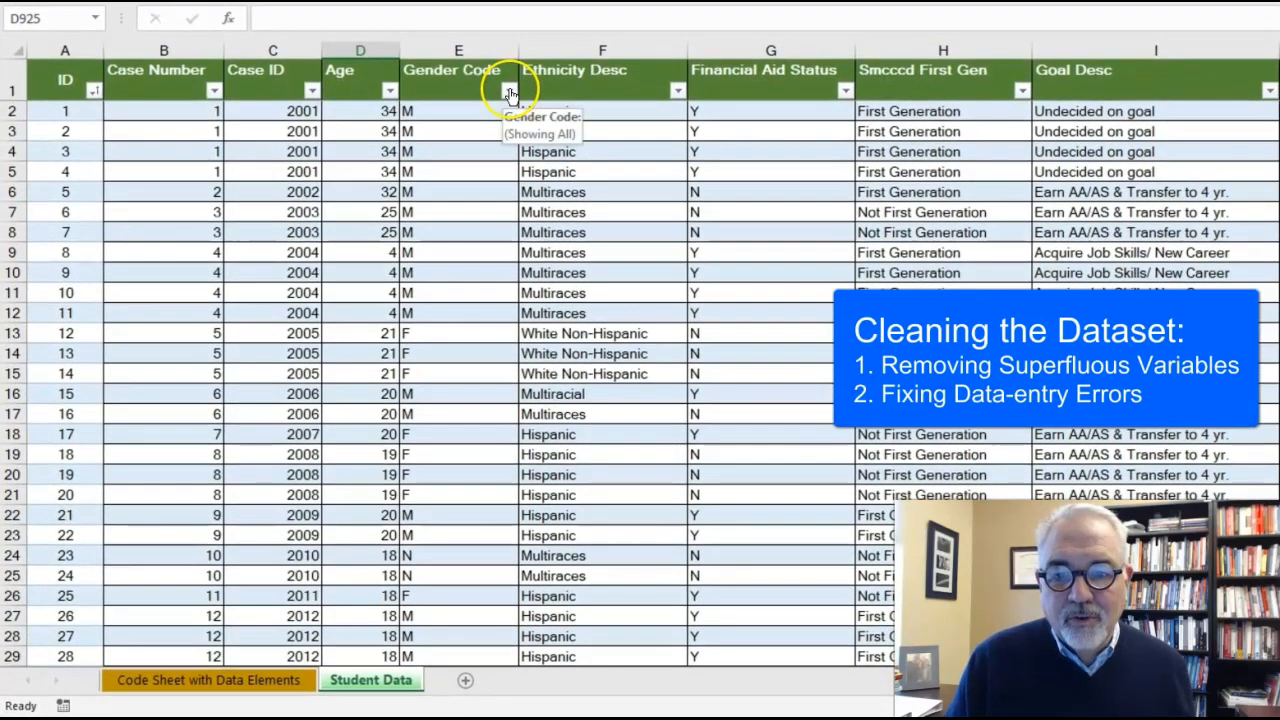
# Step: Check the Gender Code filter values for errors and filter Ethnicity Desc to only Hipanic and Multiracial
pyautogui.click(509, 92)
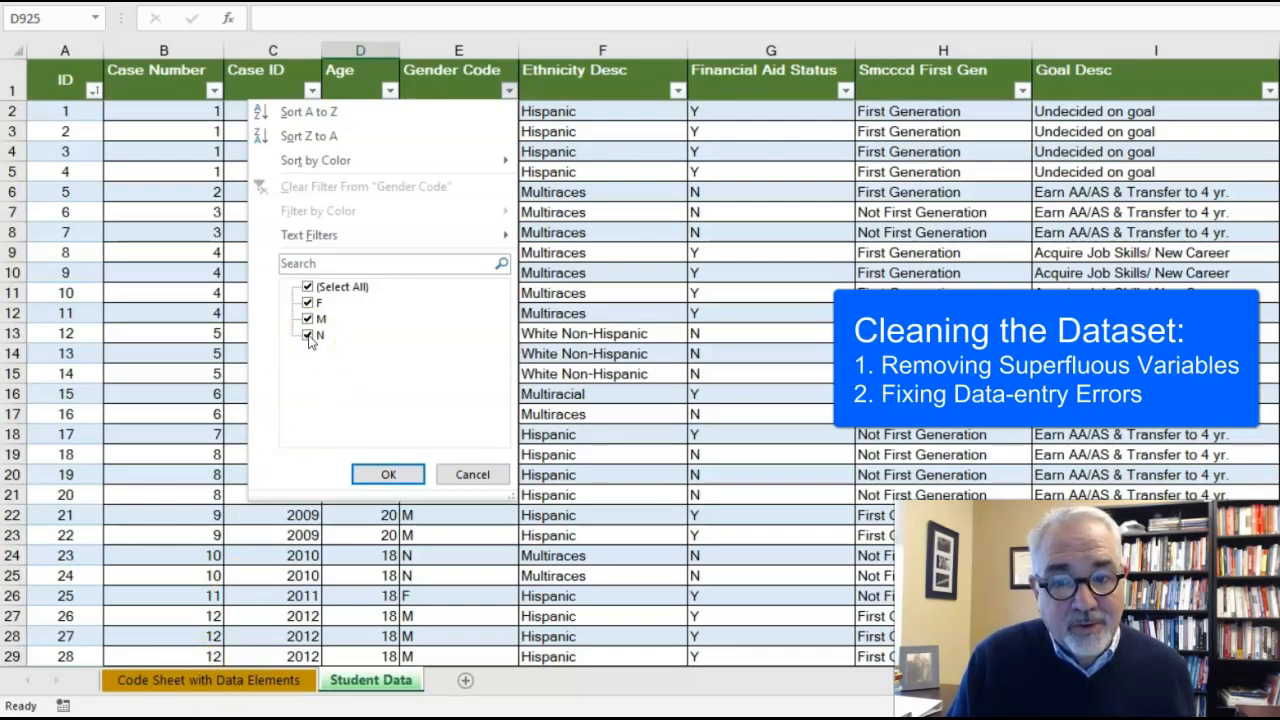
pyautogui.click(385, 476)
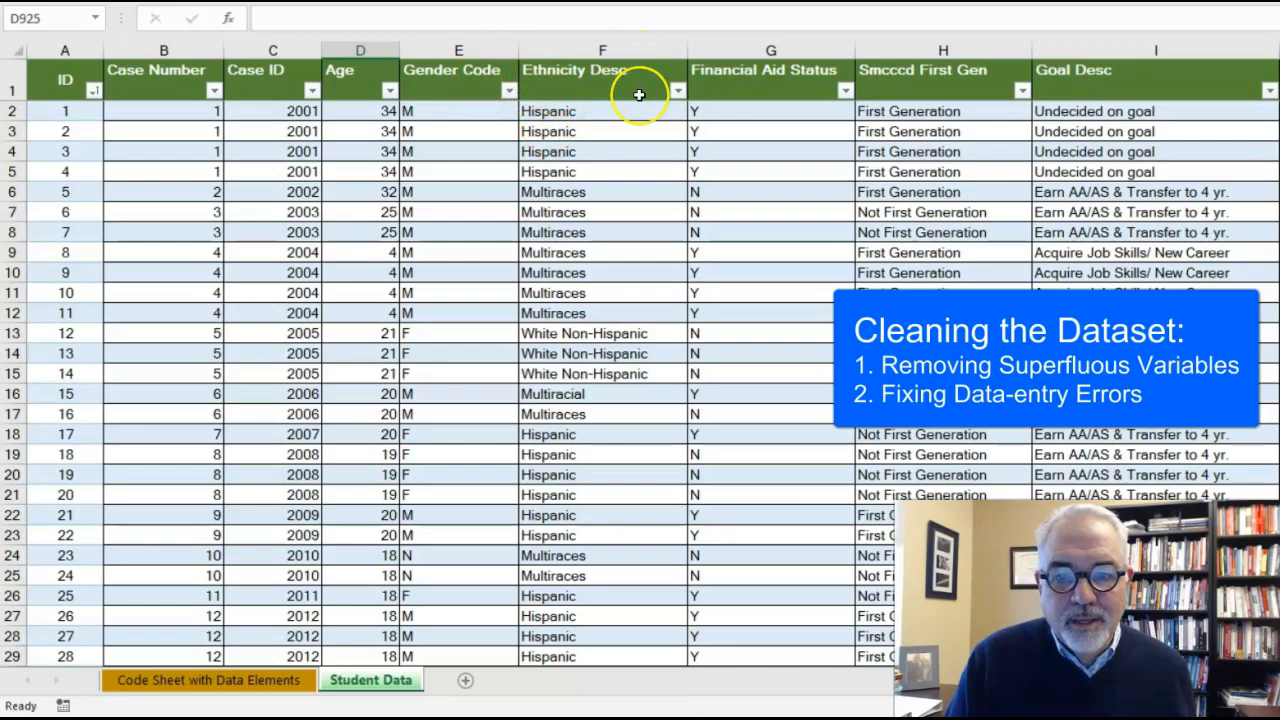
pyautogui.click(678, 91)
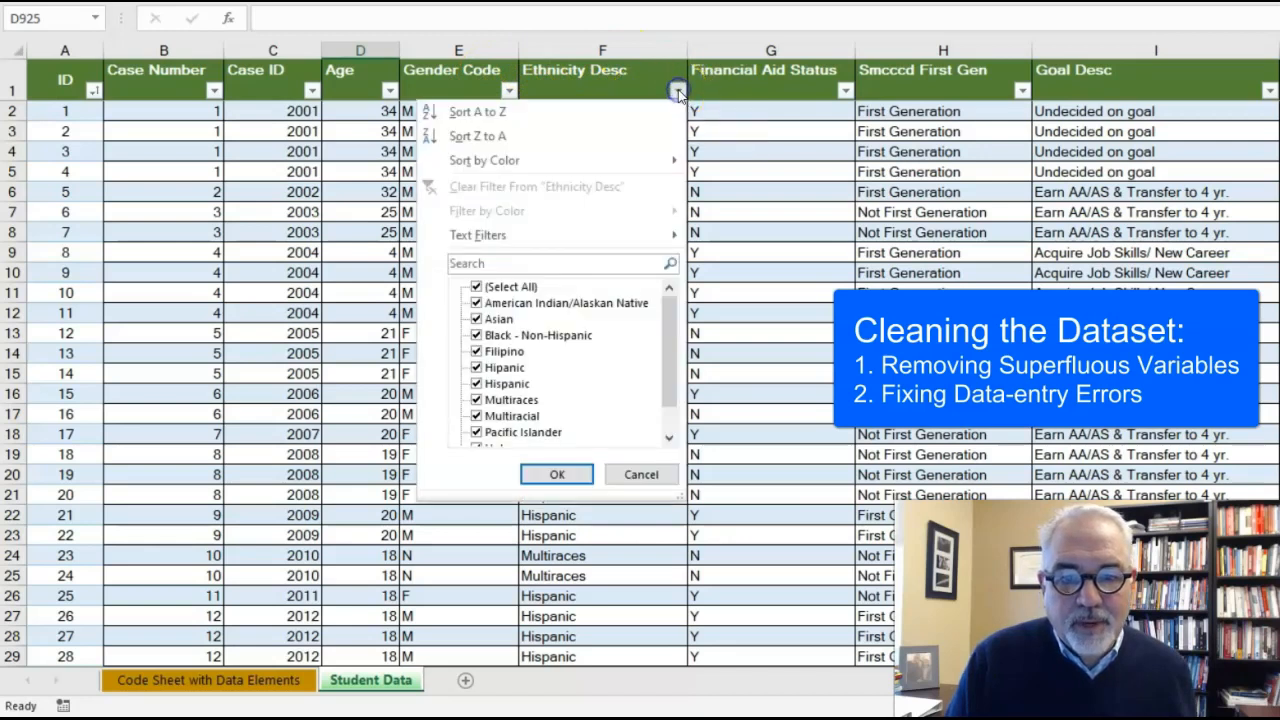
pyautogui.click(503, 288)
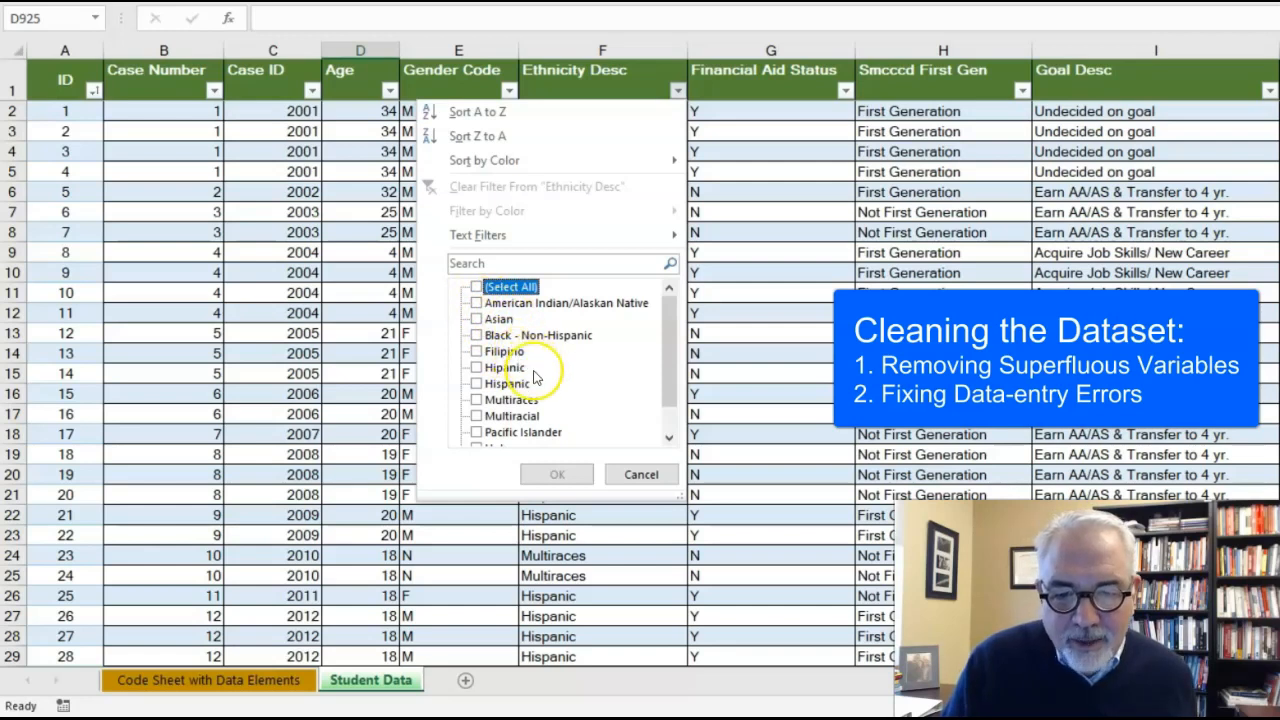
pyautogui.click(477, 368)
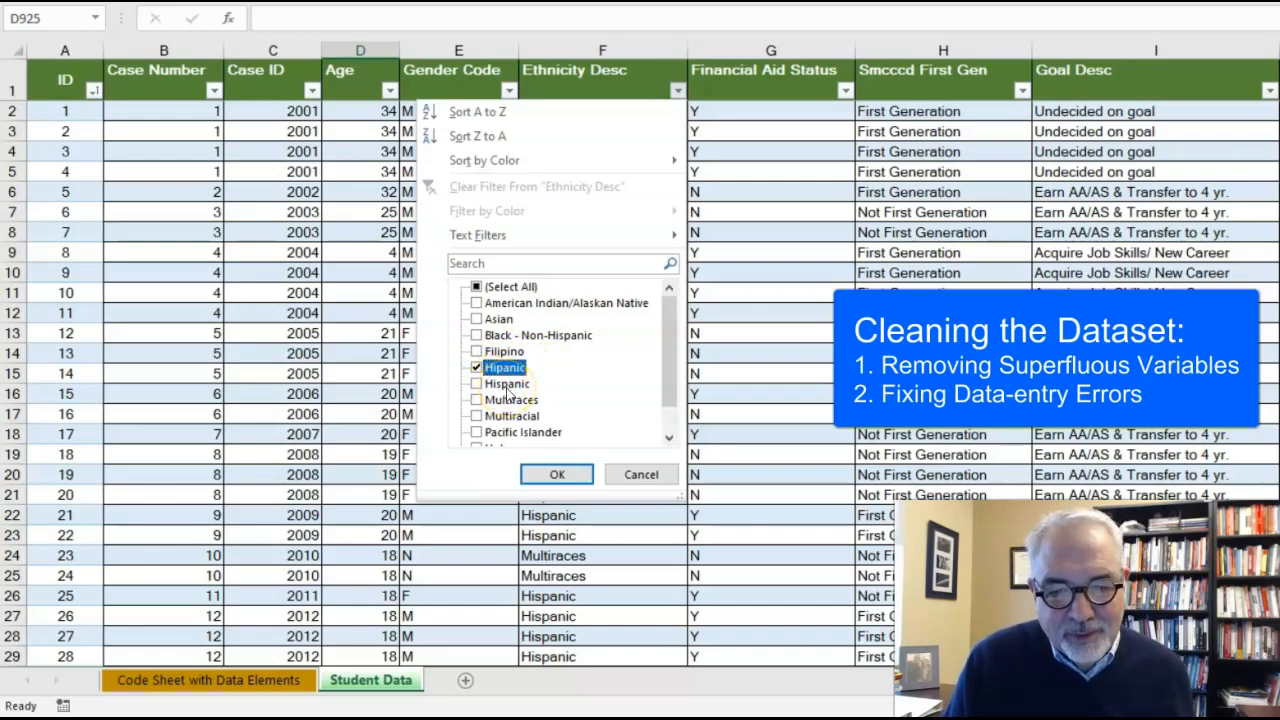
pyautogui.scroll(-1, 508, 395)
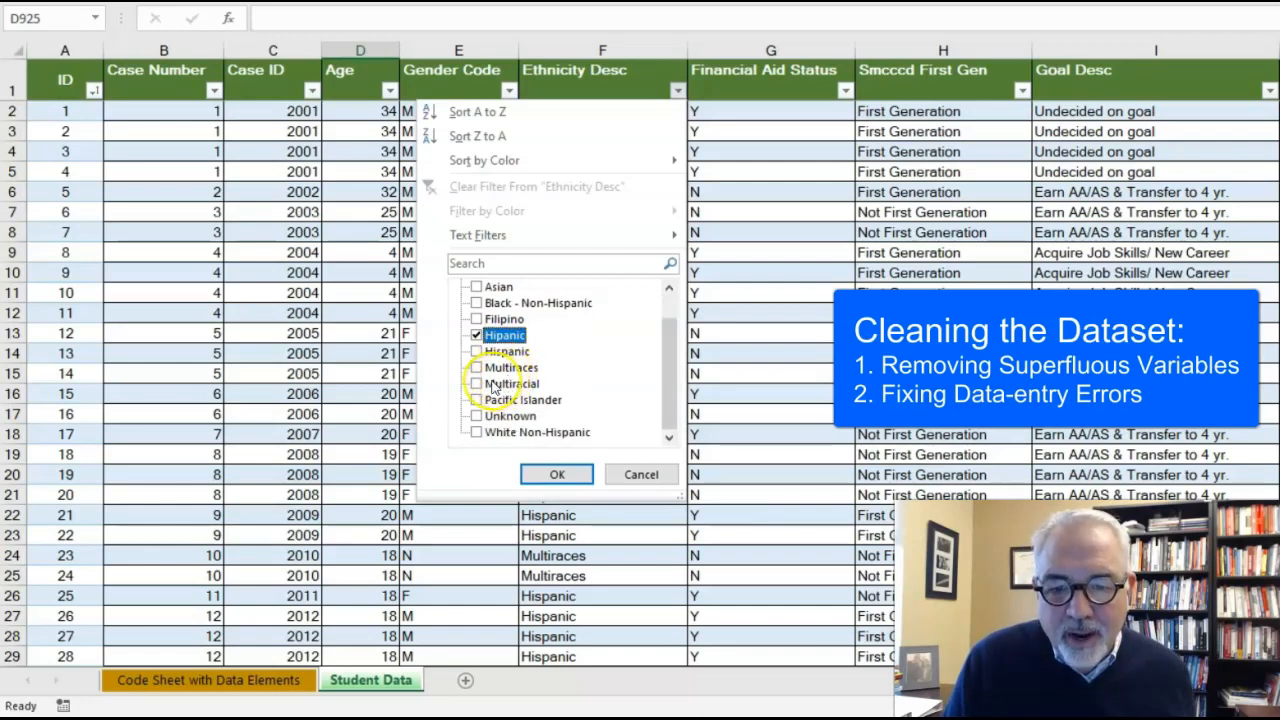
pyautogui.click(477, 384)
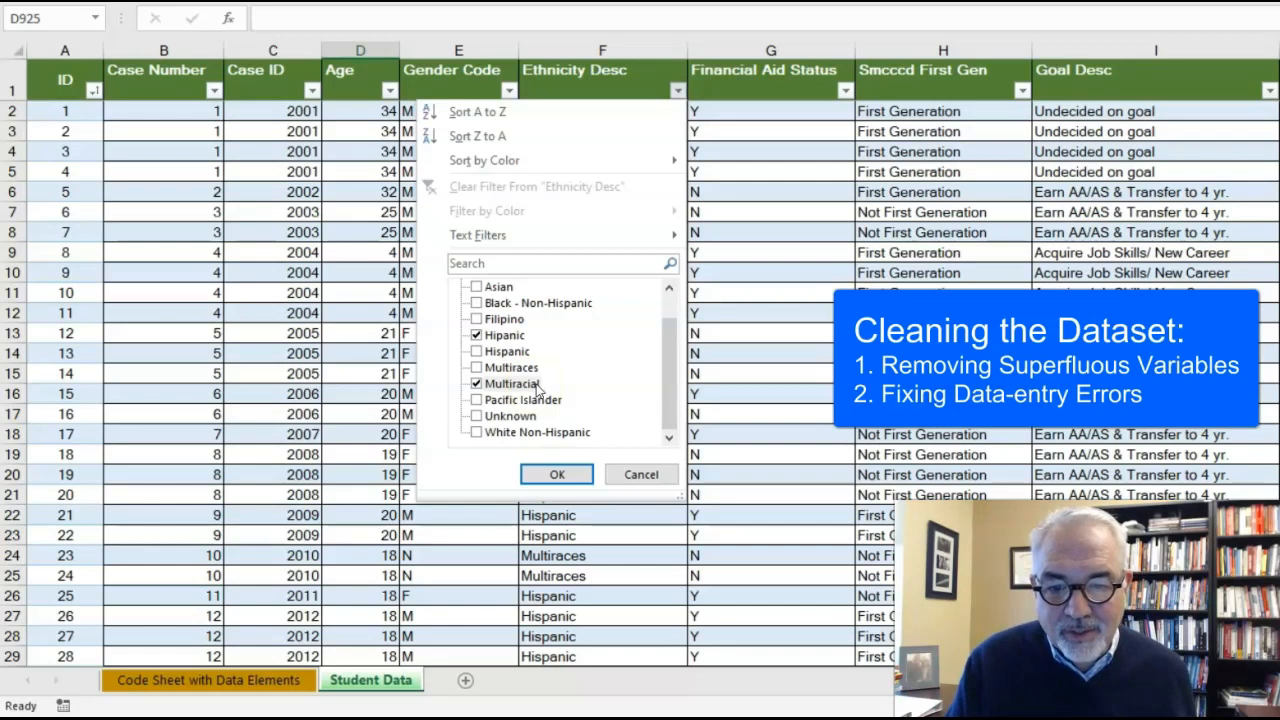
pyautogui.click(557, 475)
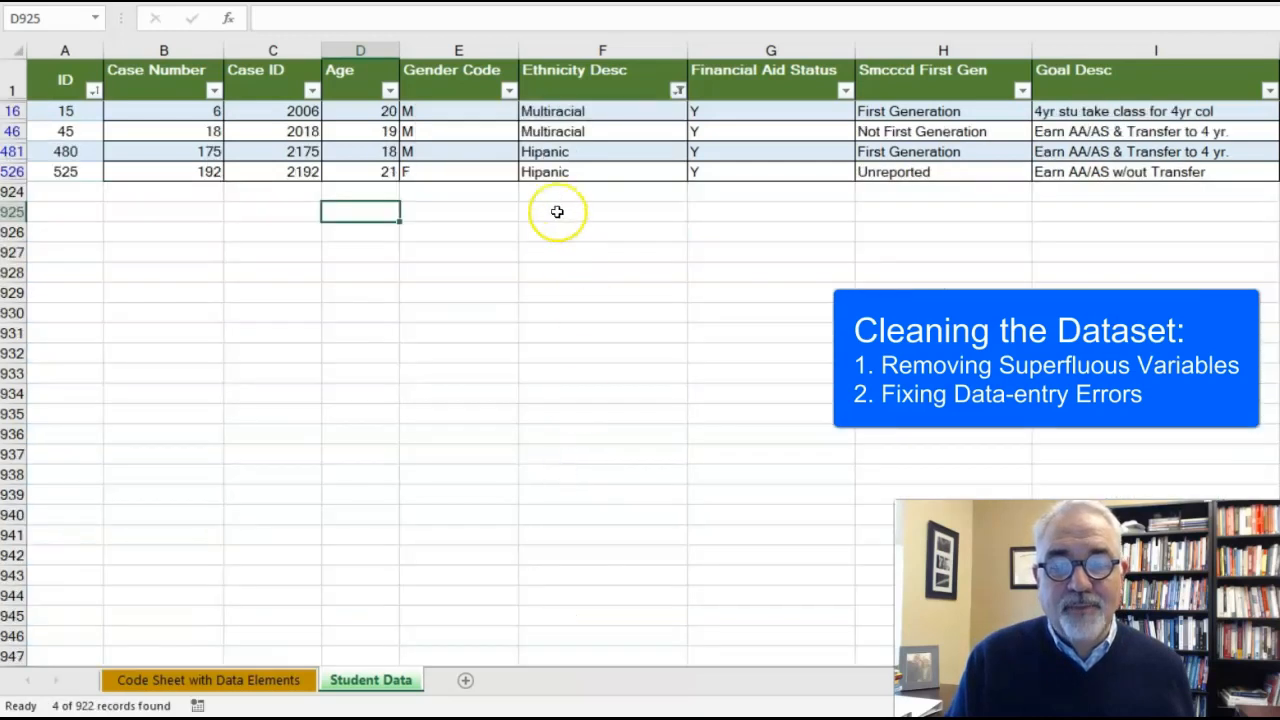
# Step: Change the two Multiracial entries in the Ethnicity Desc column, cells F16 and F46, to Multiraces
pyautogui.click(598, 112)
pyautogui.doubleClick(598, 111)
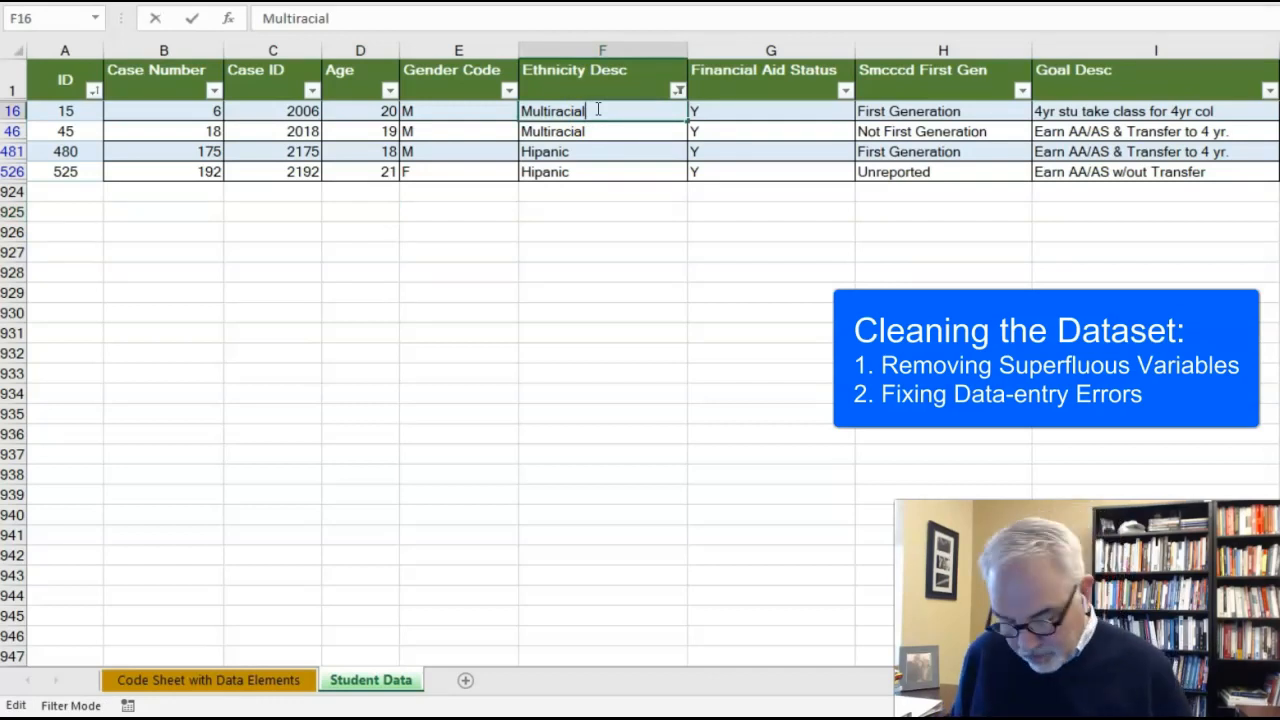
pyautogui.press('BackSpace')
pyautogui.press('BackSpace')
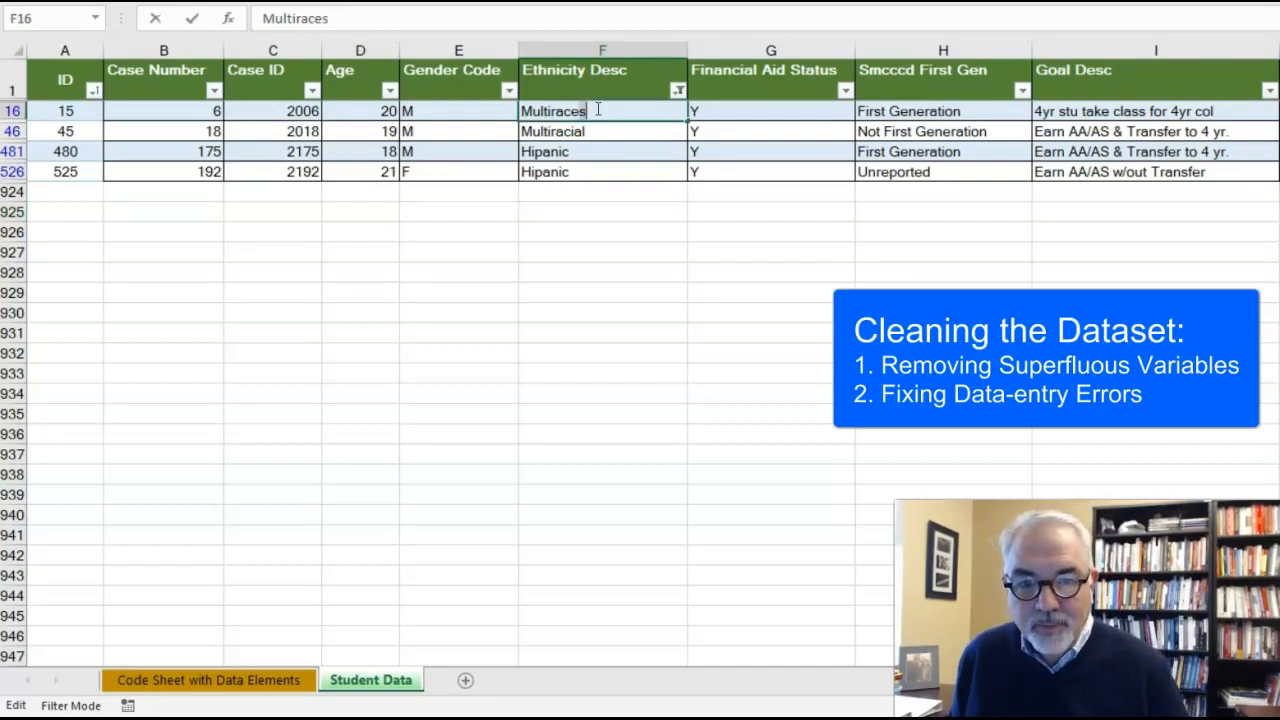
pyautogui.write('es')
pyautogui.doubleClick(590, 130)
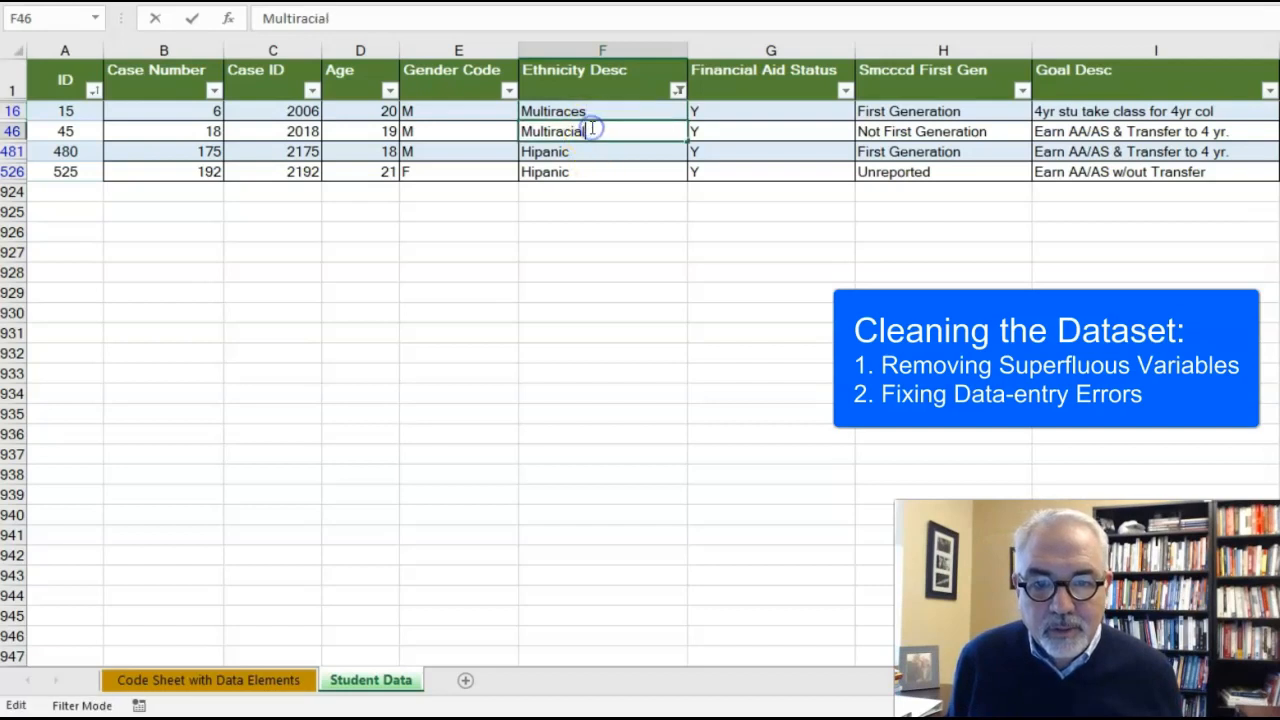
pyautogui.press('BackSpace')
pyautogui.press('BackSpace')
pyautogui.write('es')
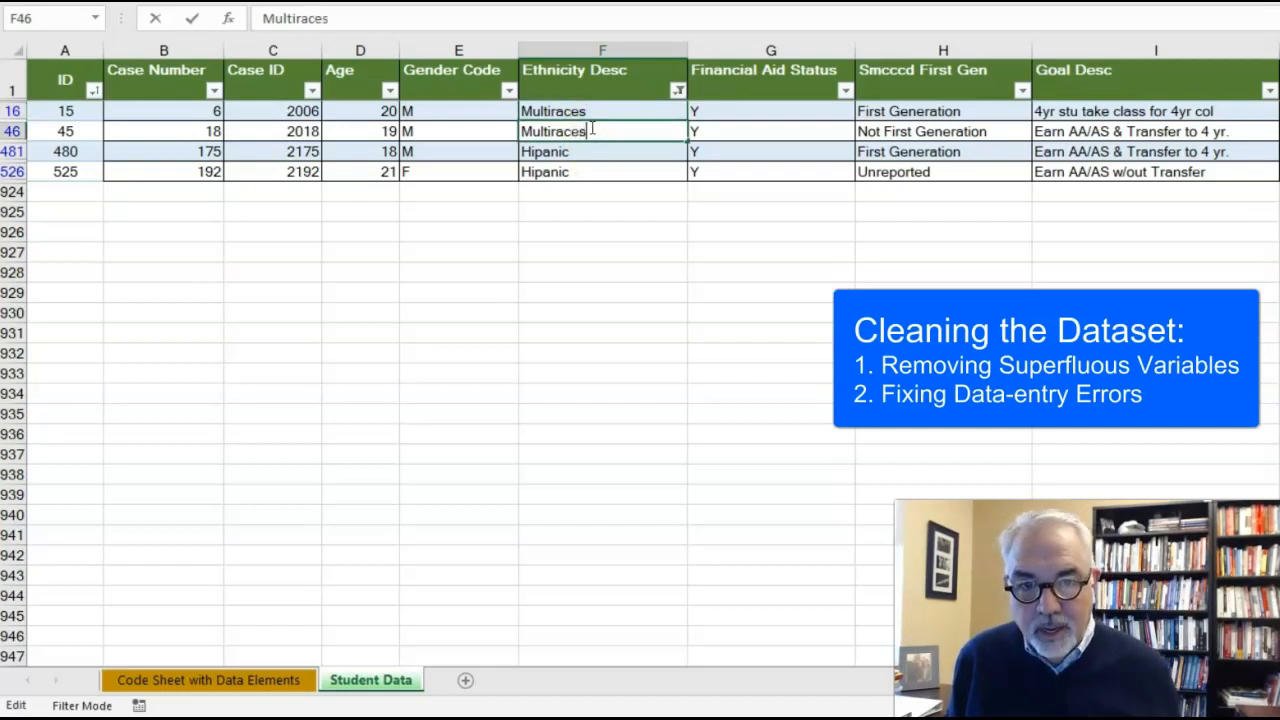
# Step: Correct the two misspelled Hipanic entries in cells F481 and F526 to Hispanic
pyautogui.click(533, 152)
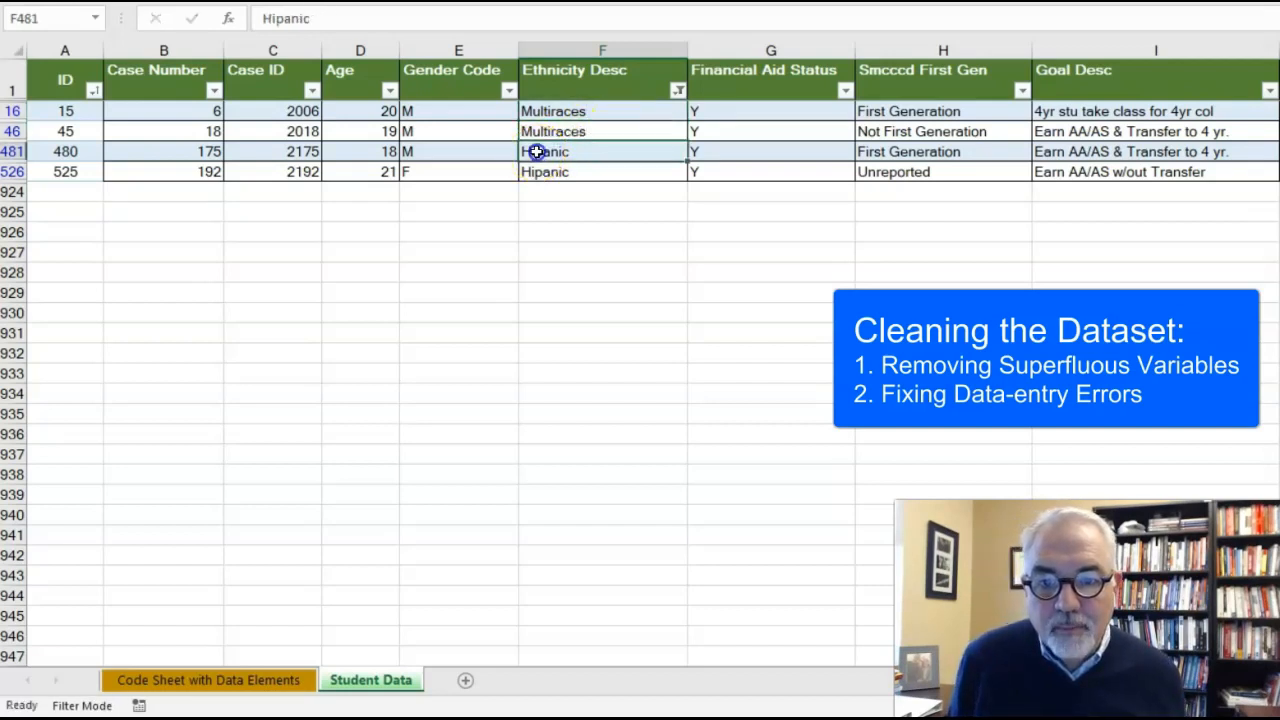
pyautogui.click(273, 19)
pyautogui.write('s')
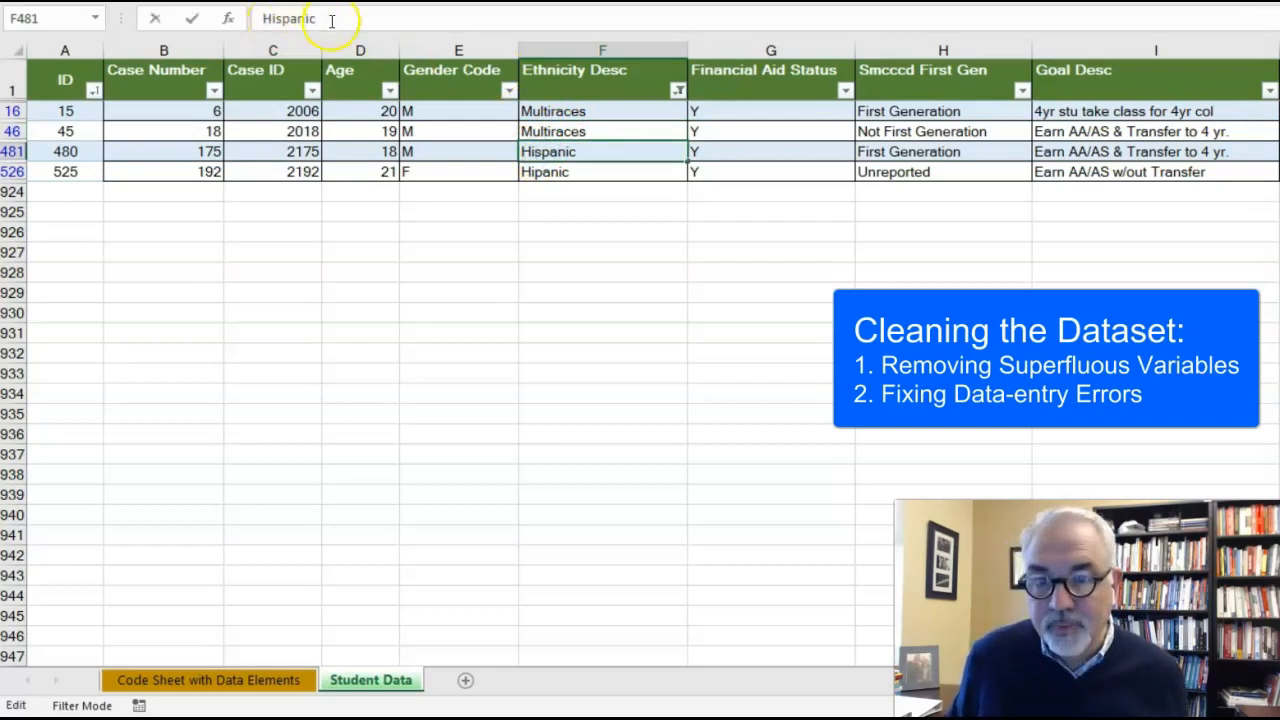
pyautogui.click(591, 171)
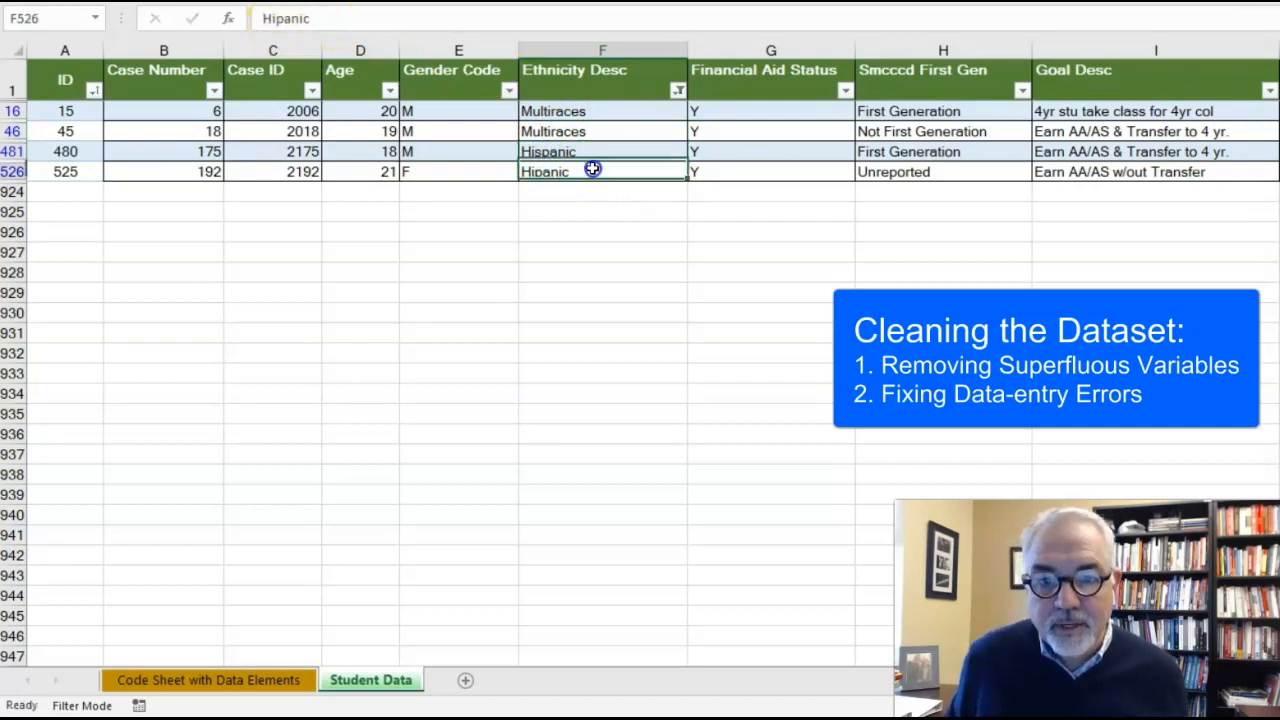
pyautogui.click(274, 18)
pyautogui.write('s')
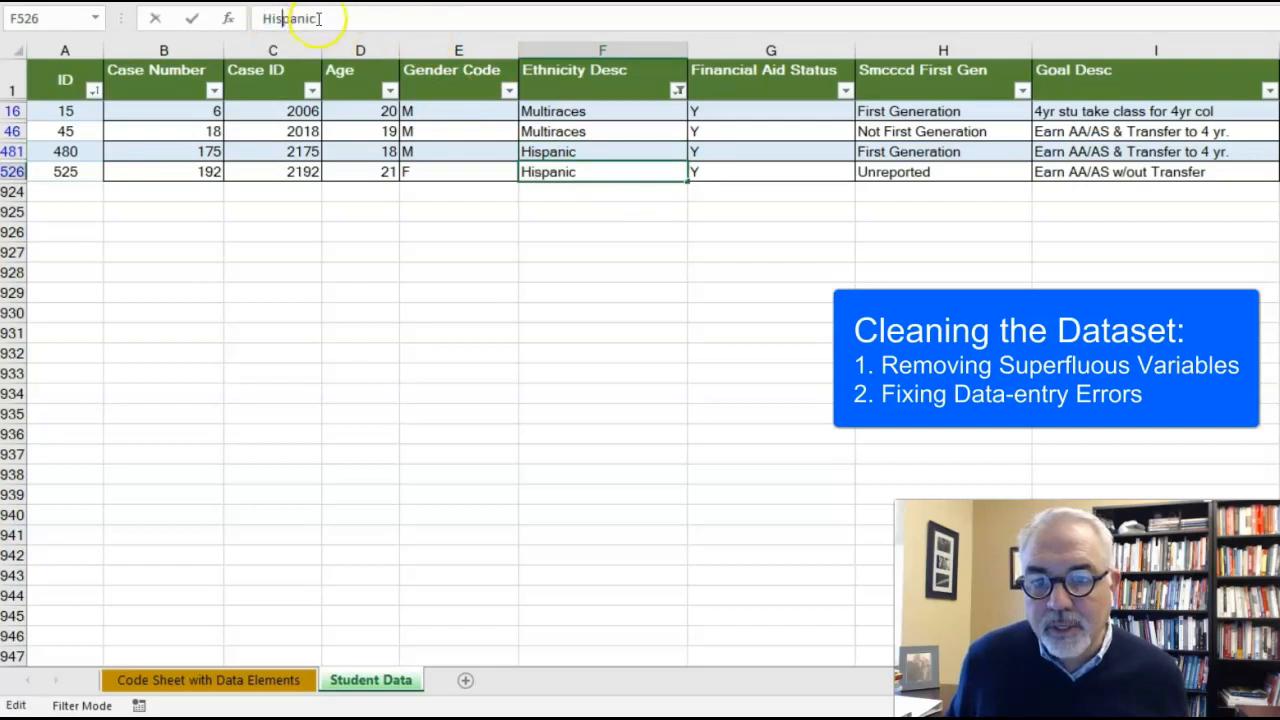
pyautogui.click(589, 227)
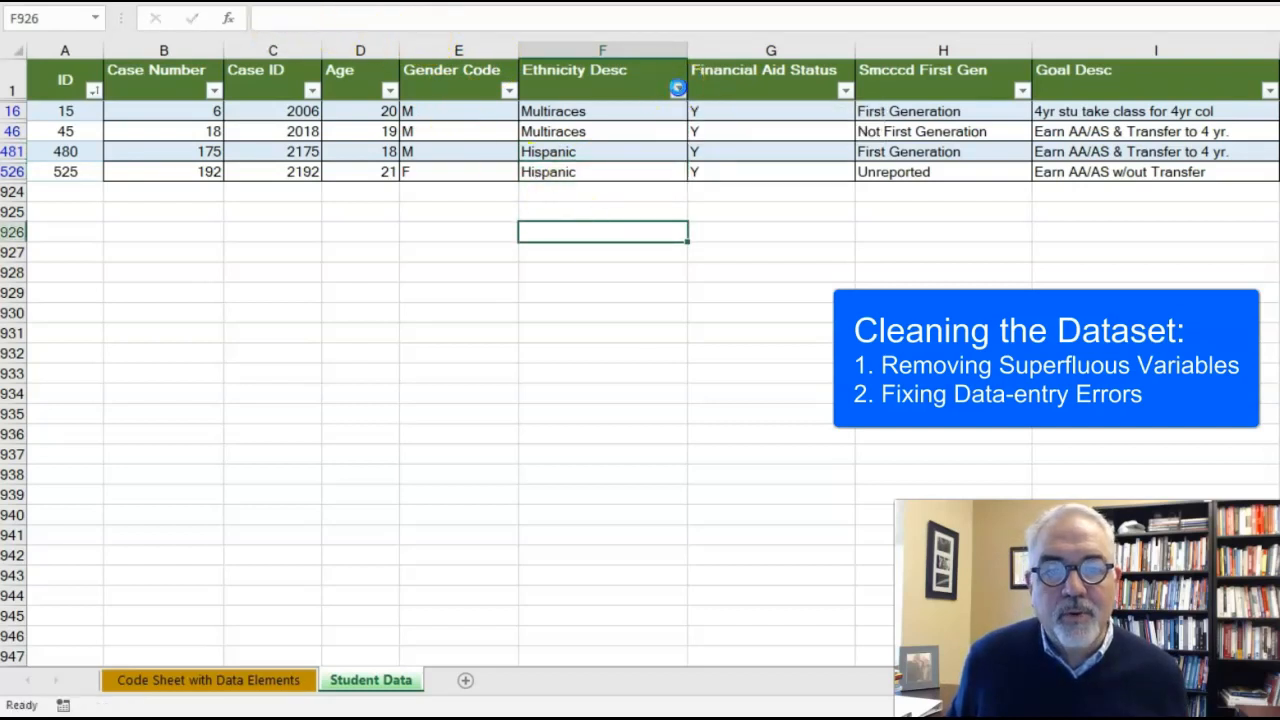
# Step: Reselect all values in the Ethnicity Desc filter and apply it to show every record
pyautogui.click(678, 88)
pyautogui.click(520, 287)
pyautogui.click(566, 475)
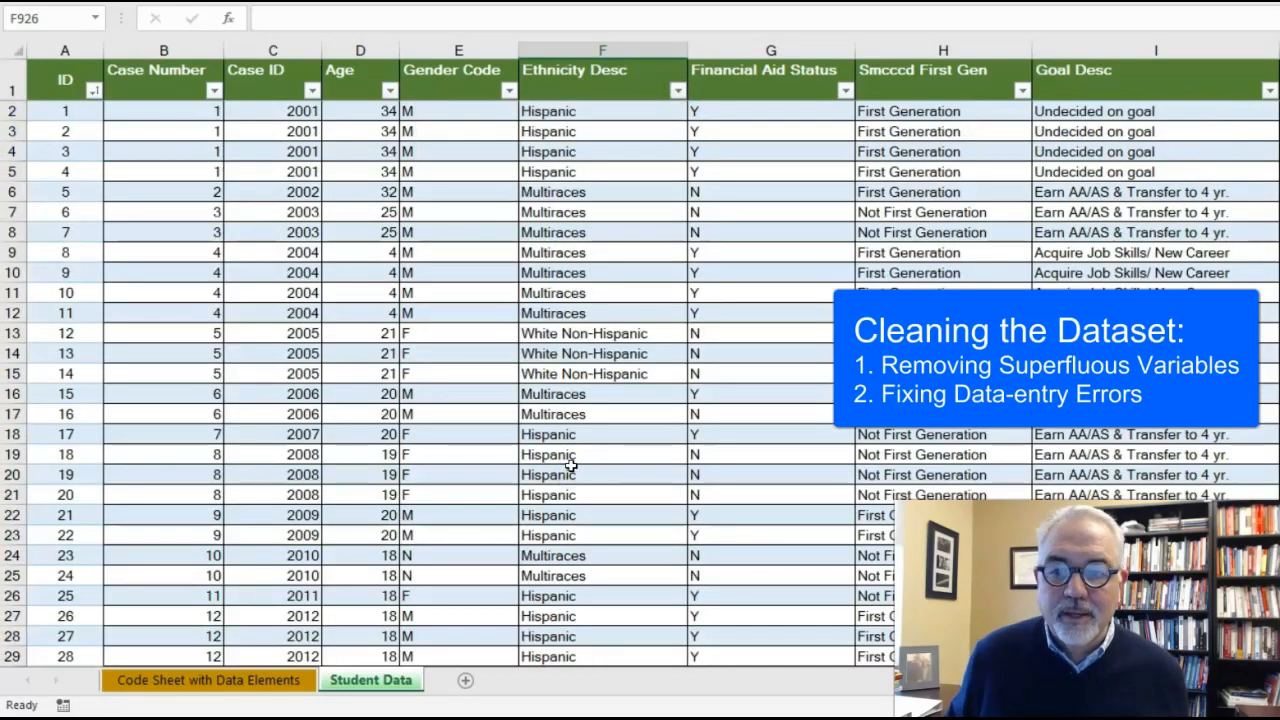
pyautogui.click(896, 47)
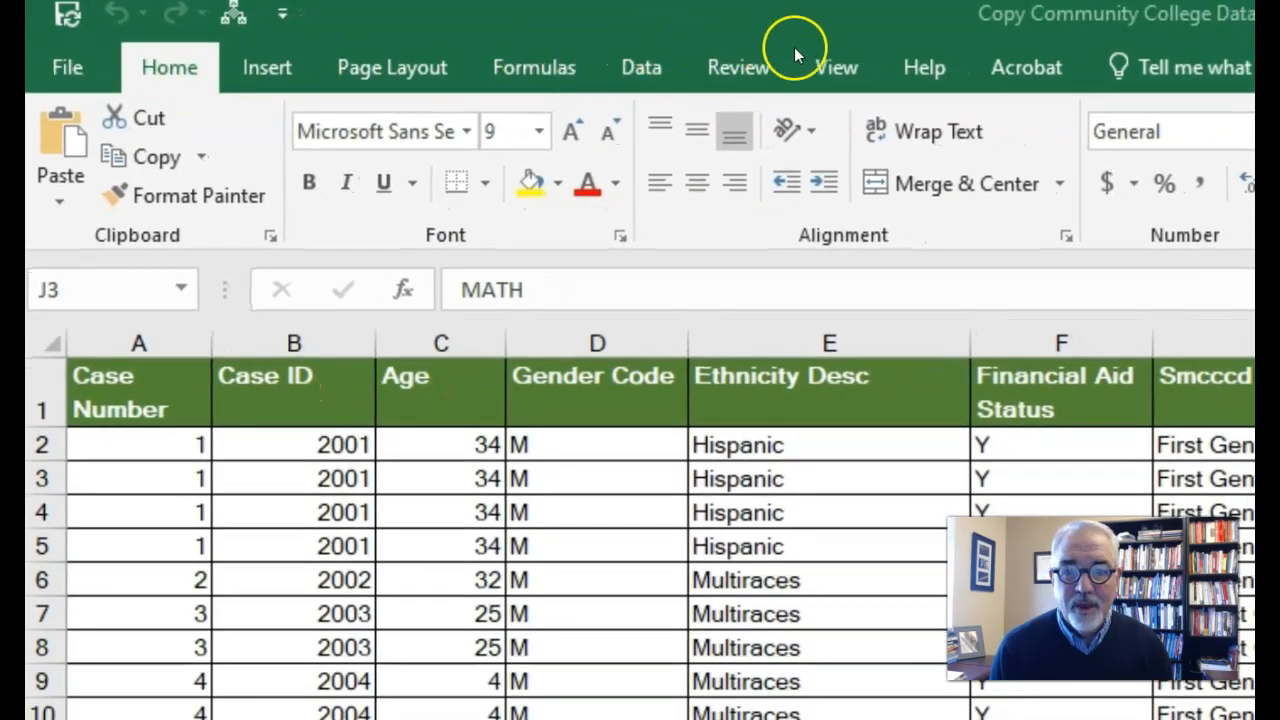
pyautogui.click(832, 64)
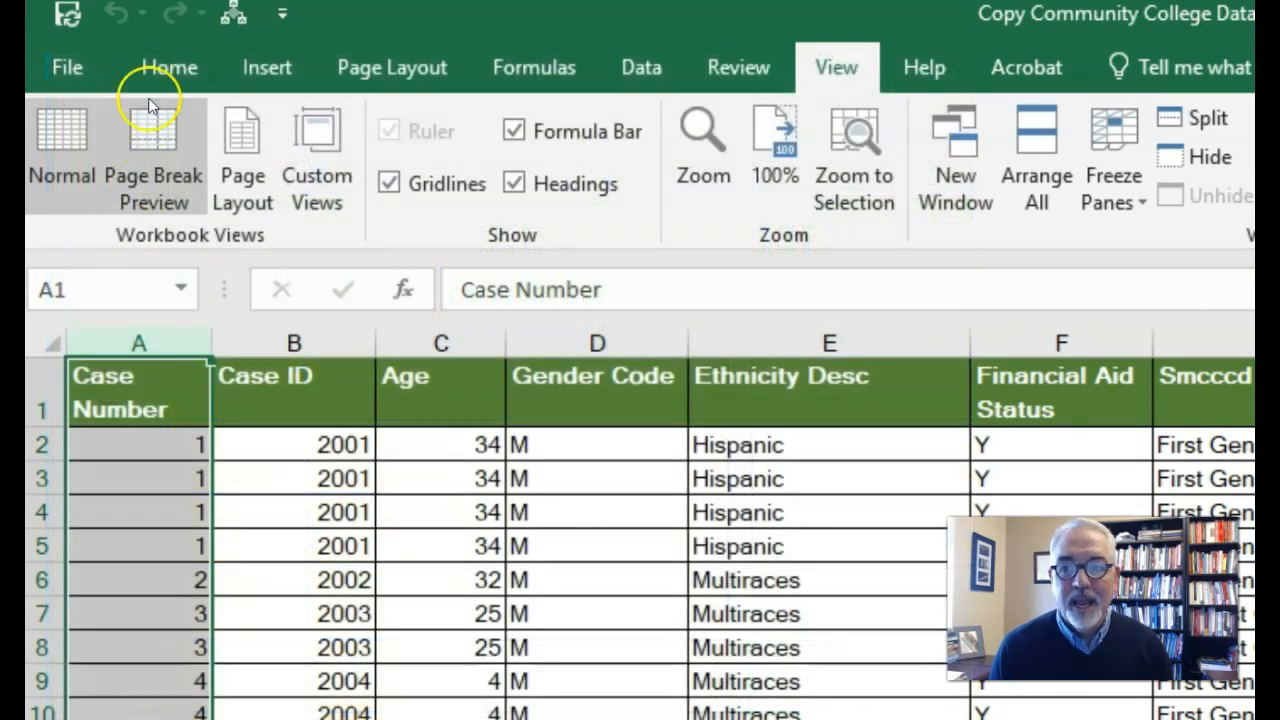
pyautogui.click(168, 66)
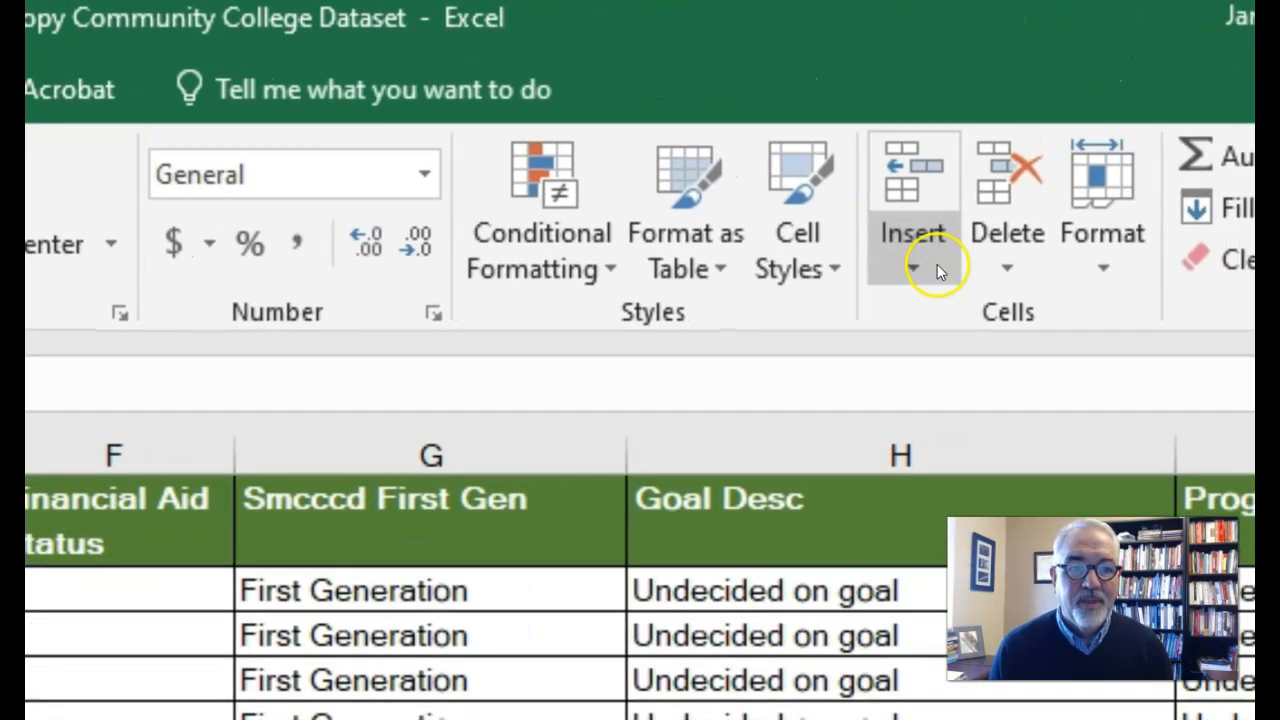
pyautogui.click(937, 264)
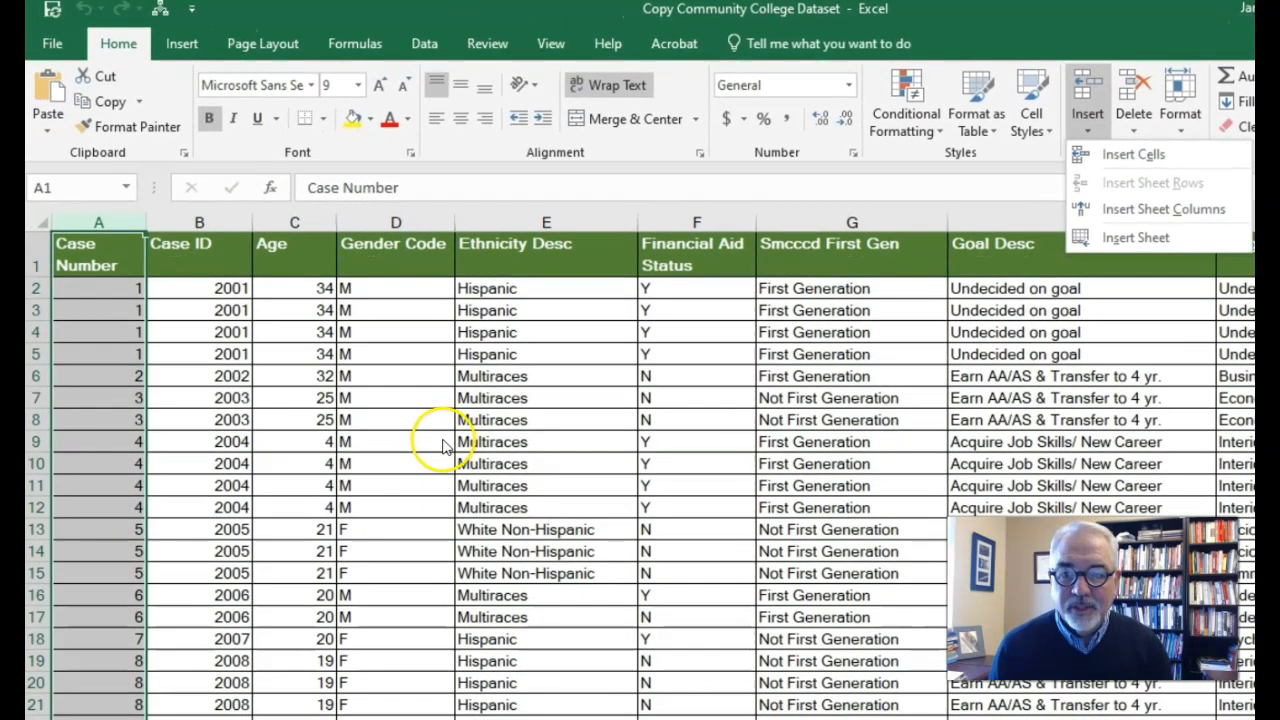
pyautogui.click(443, 446)
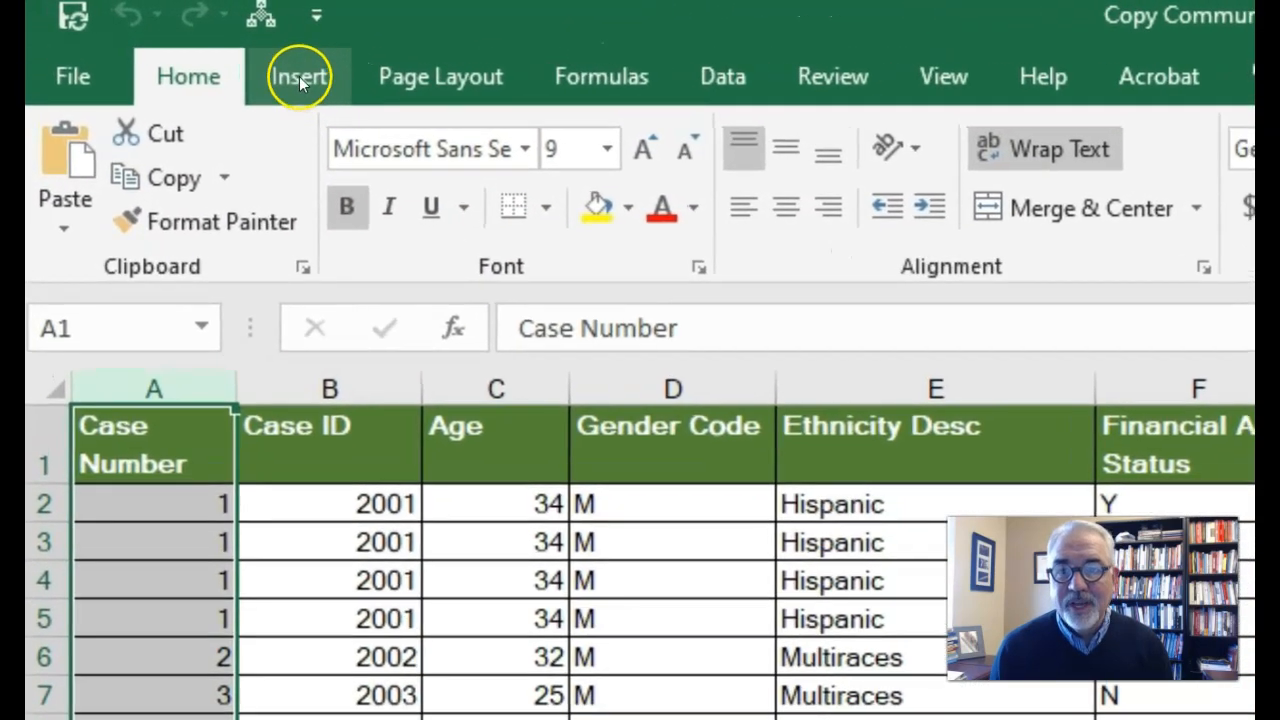
# Step: Convert the dataset range A1:AC923 into a table with headers
pyautogui.click(220, 54)
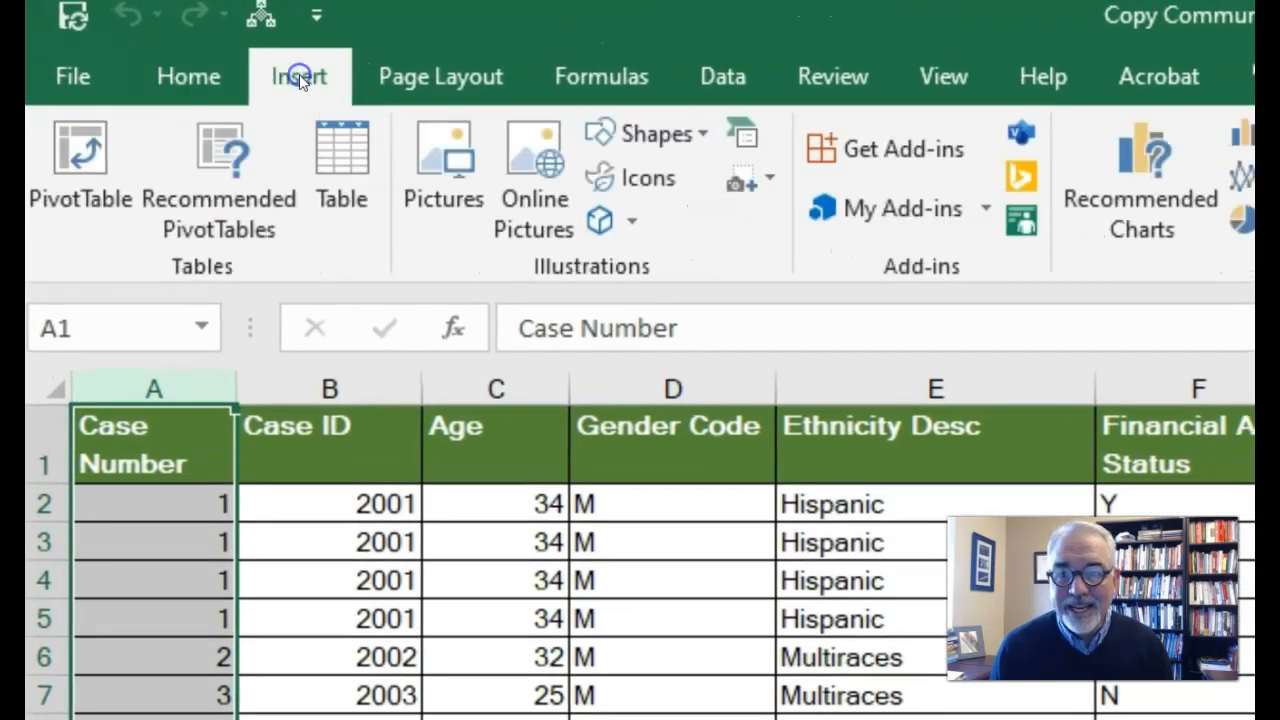
pyautogui.click(560, 692)
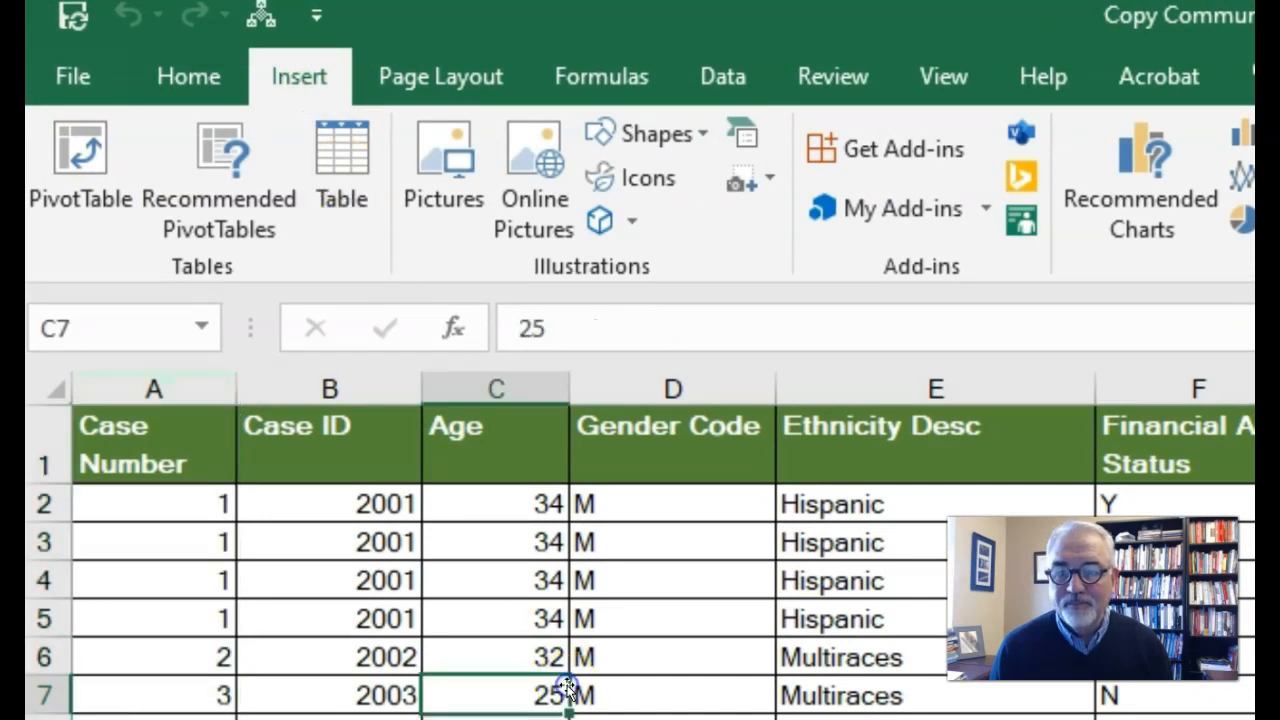
pyautogui.click(183, 78)
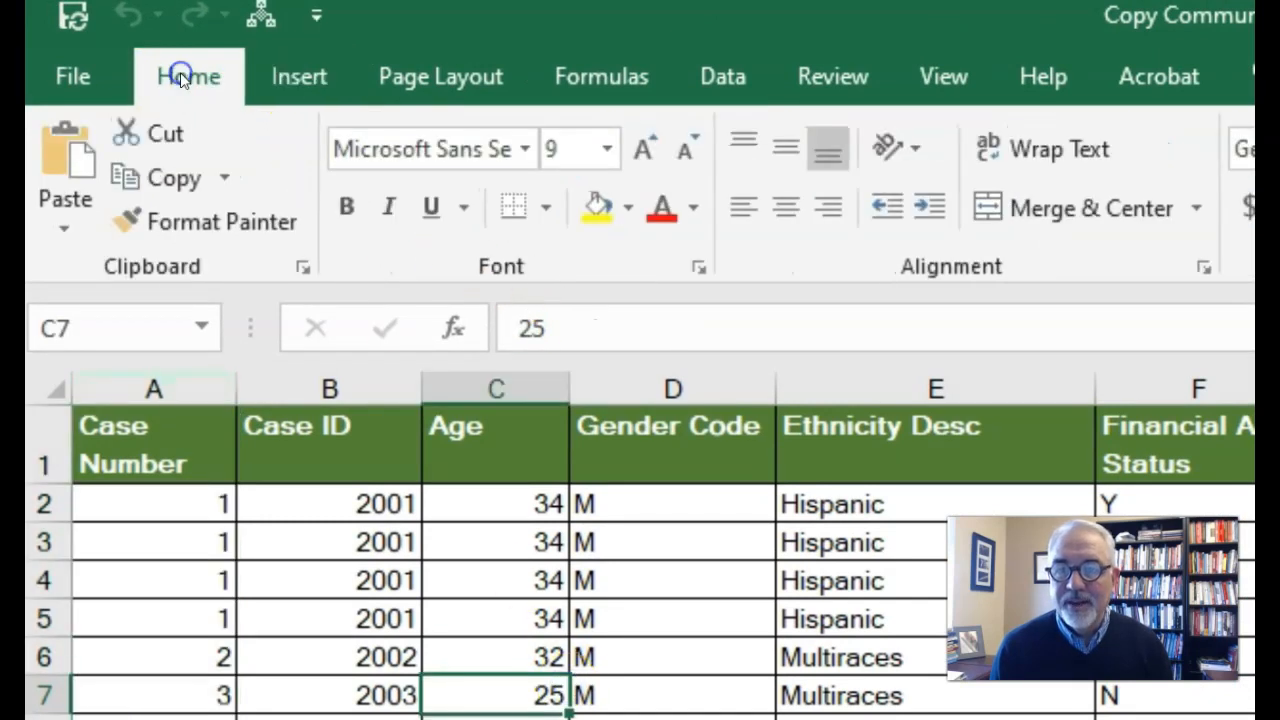
pyautogui.click(293, 76)
pyautogui.click(342, 165)
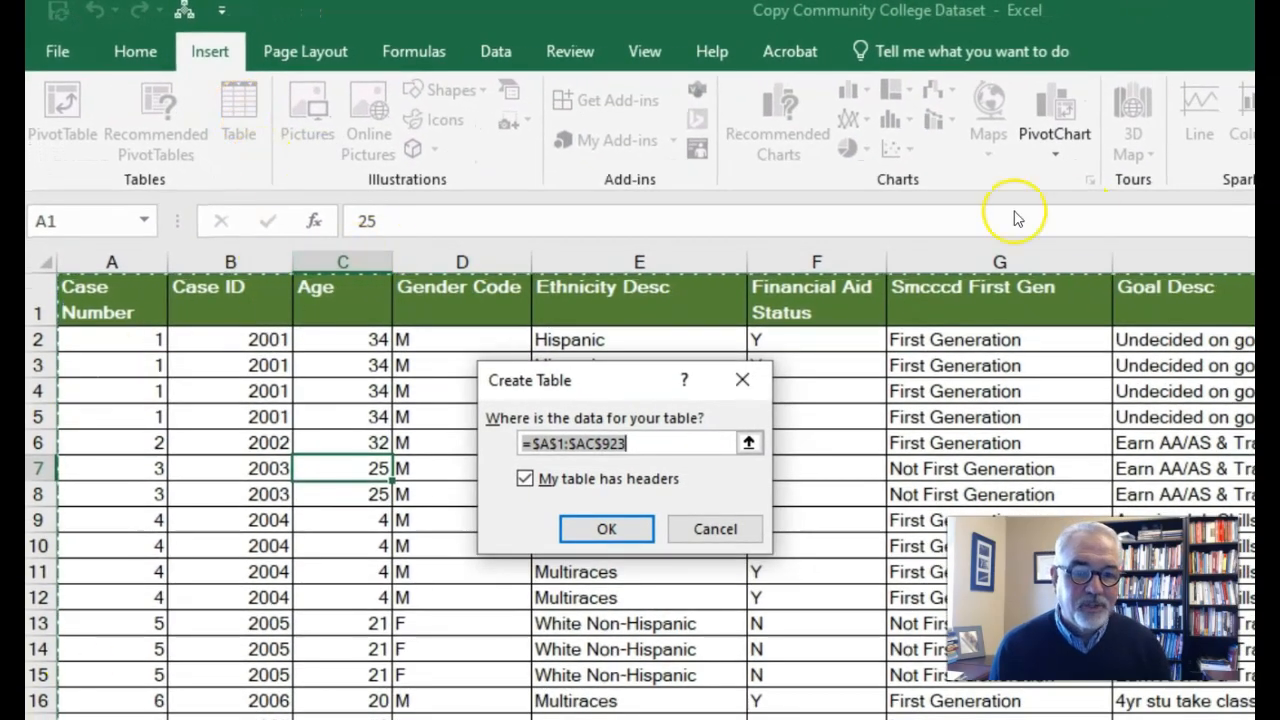
pyautogui.click(611, 531)
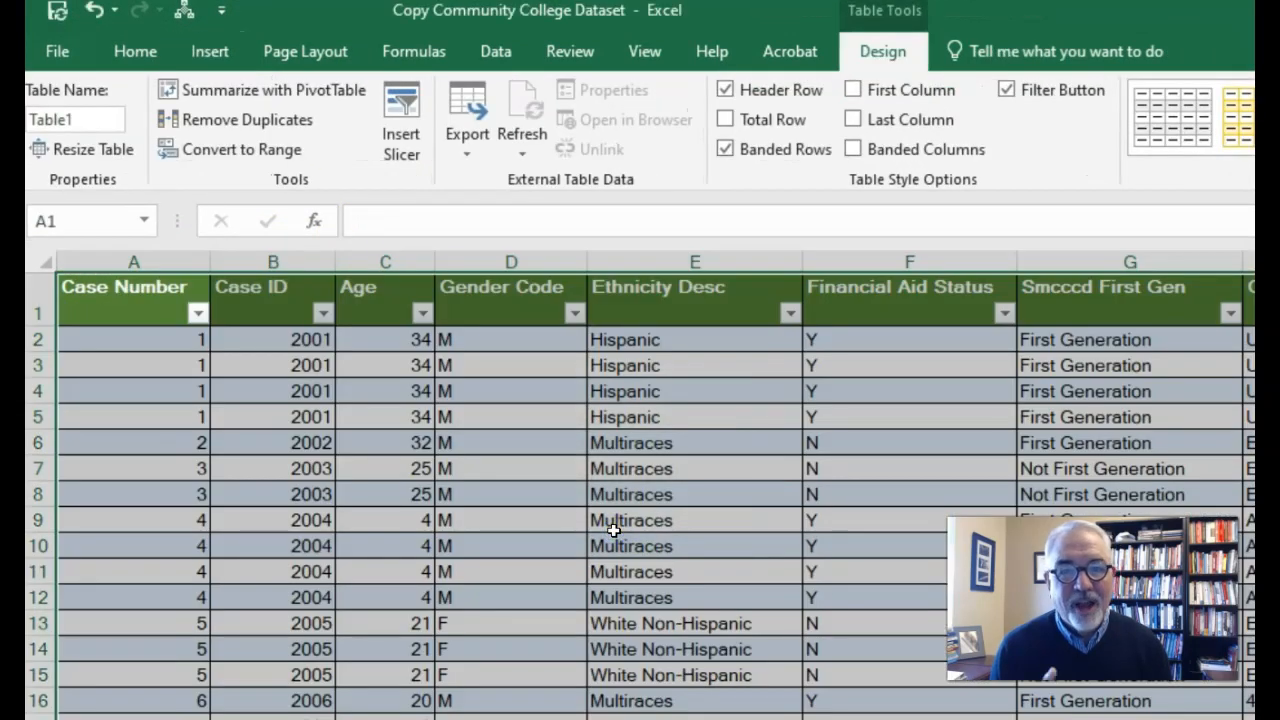
# Step: Deselect the full table range and sort the table by Age from smallest to largest
pyautogui.click(210, 51)
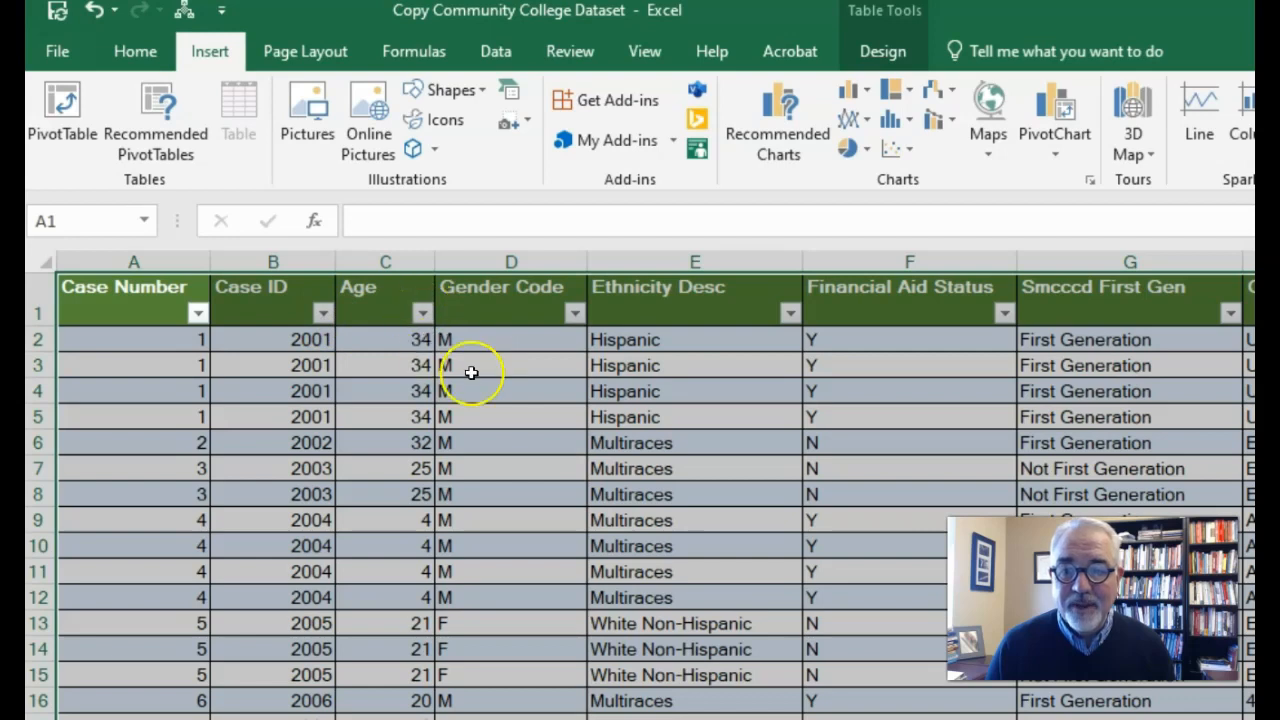
pyautogui.click(565, 418)
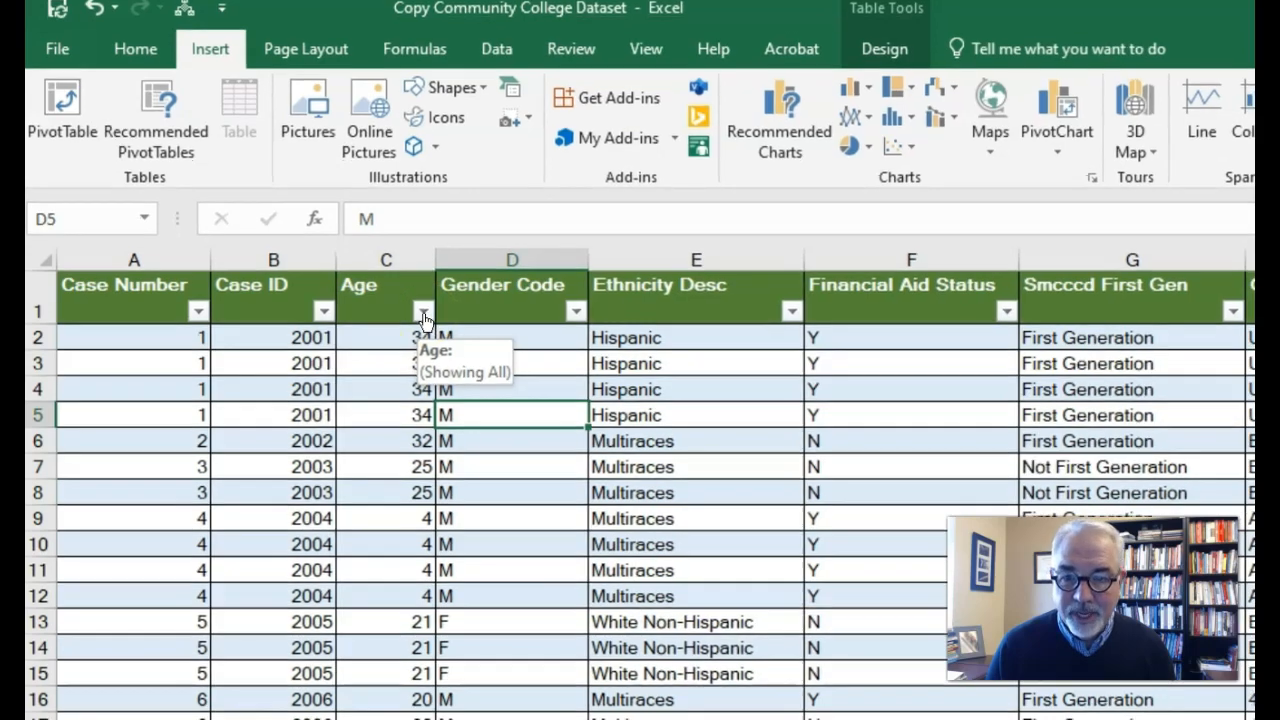
pyautogui.click(424, 316)
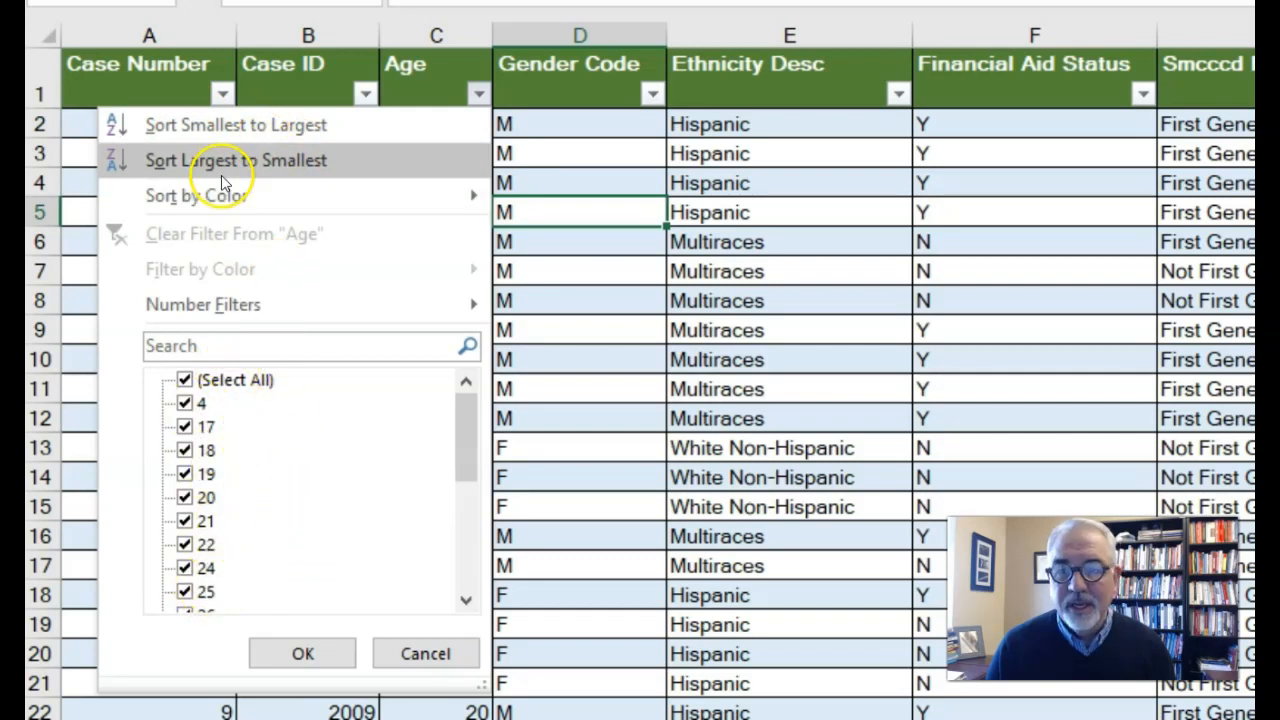
pyautogui.click(222, 128)
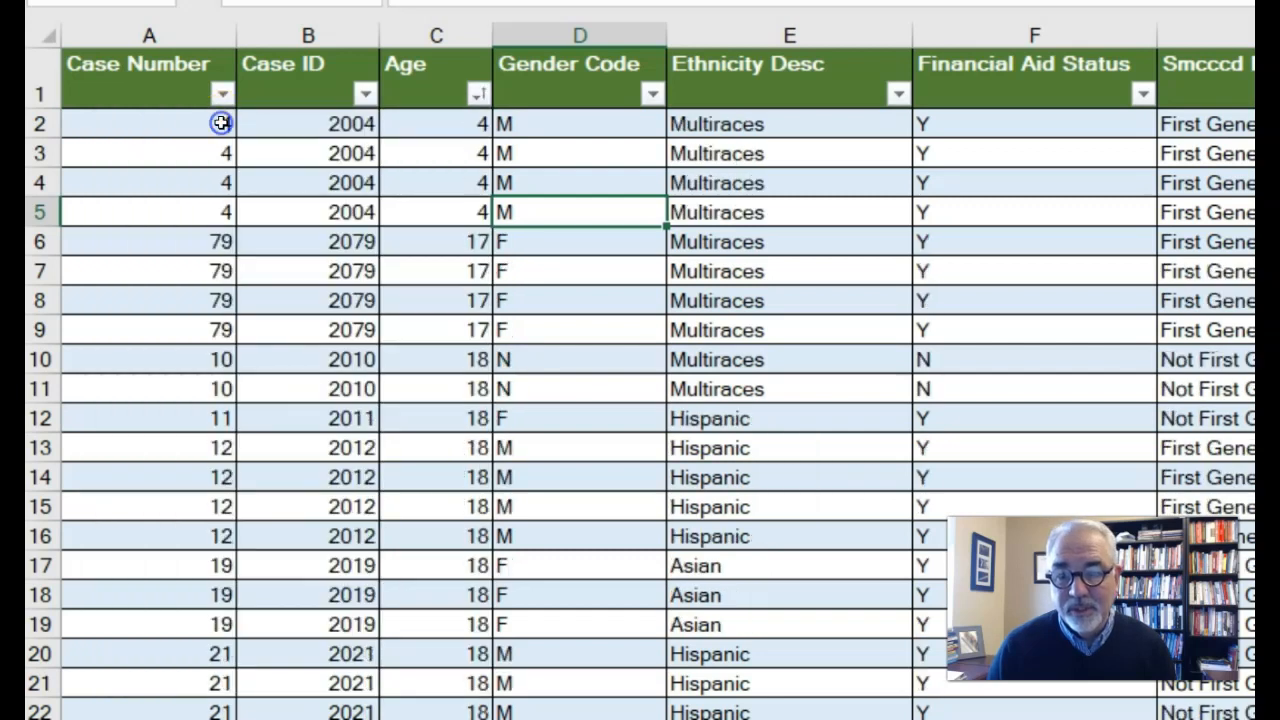
# Step: Filter the Age column to show only the suspicious values 4, 200 and 22N
pyautogui.click(478, 93)
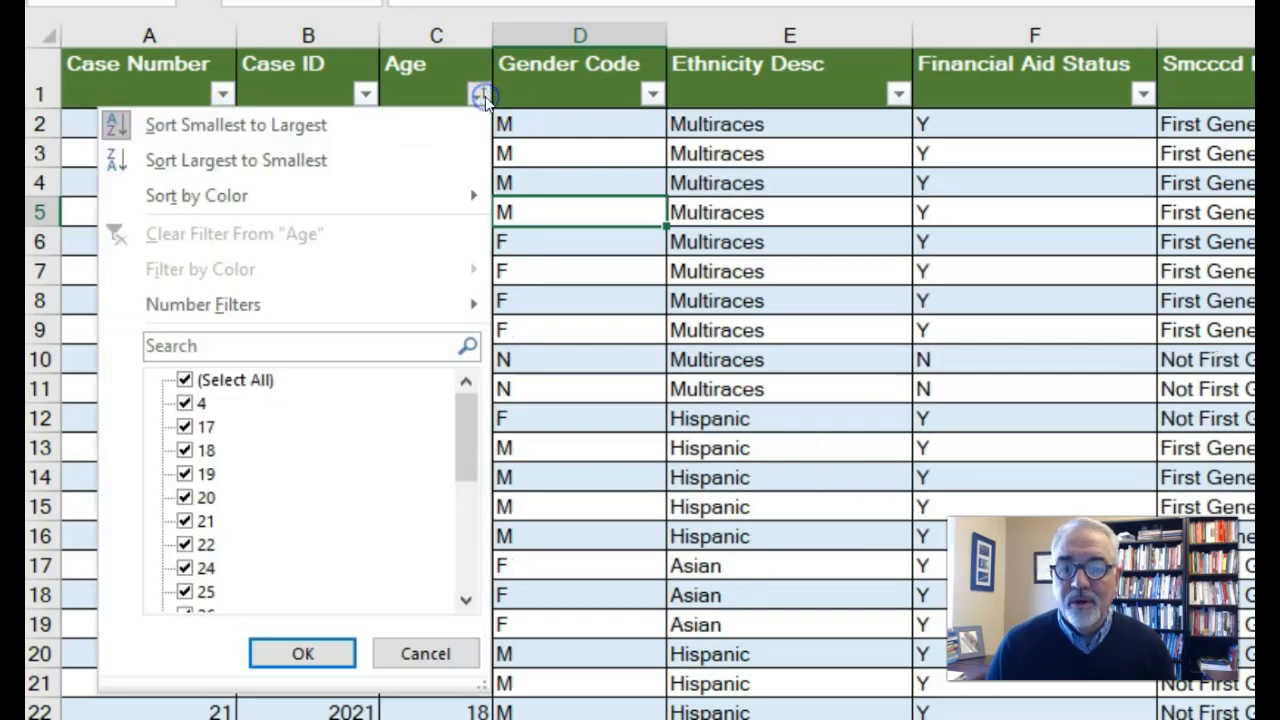
pyautogui.click(233, 388)
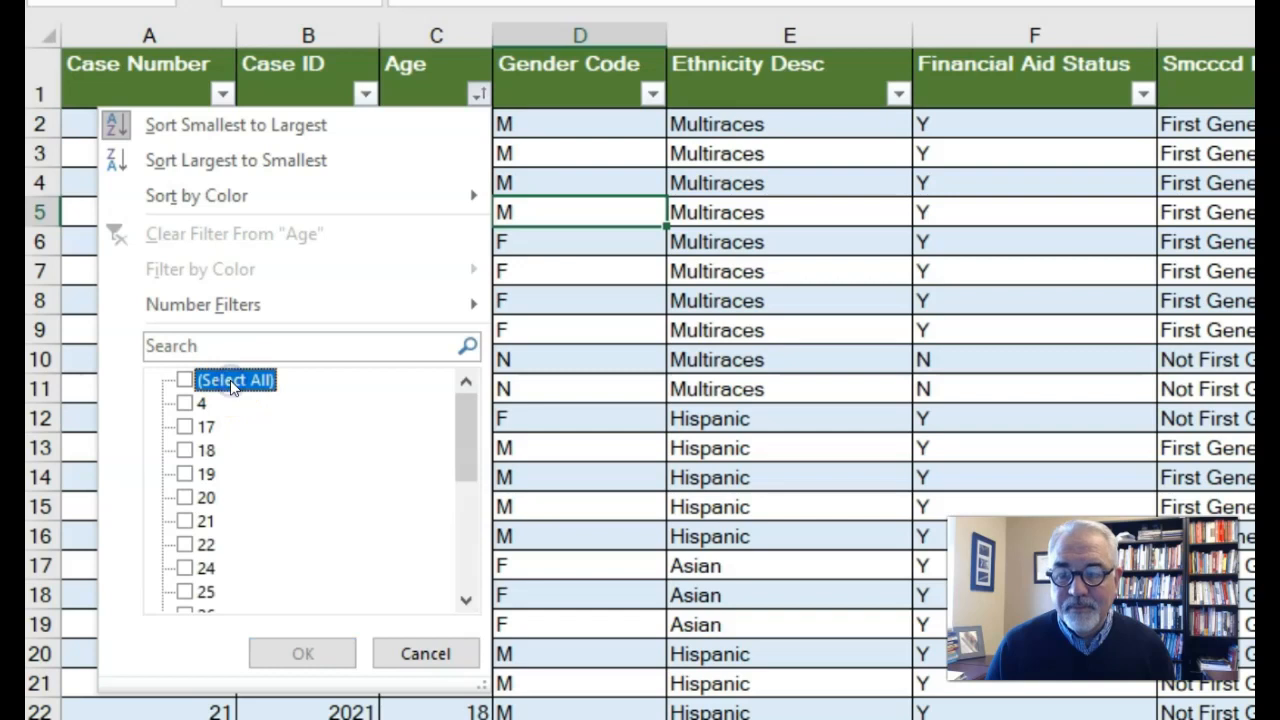
pyautogui.click(185, 403)
pyautogui.moveTo(478, 447); pyautogui.dragTo(480, 606)
pyautogui.click(185, 545)
pyautogui.click(185, 568)
pyautogui.click(300, 654)
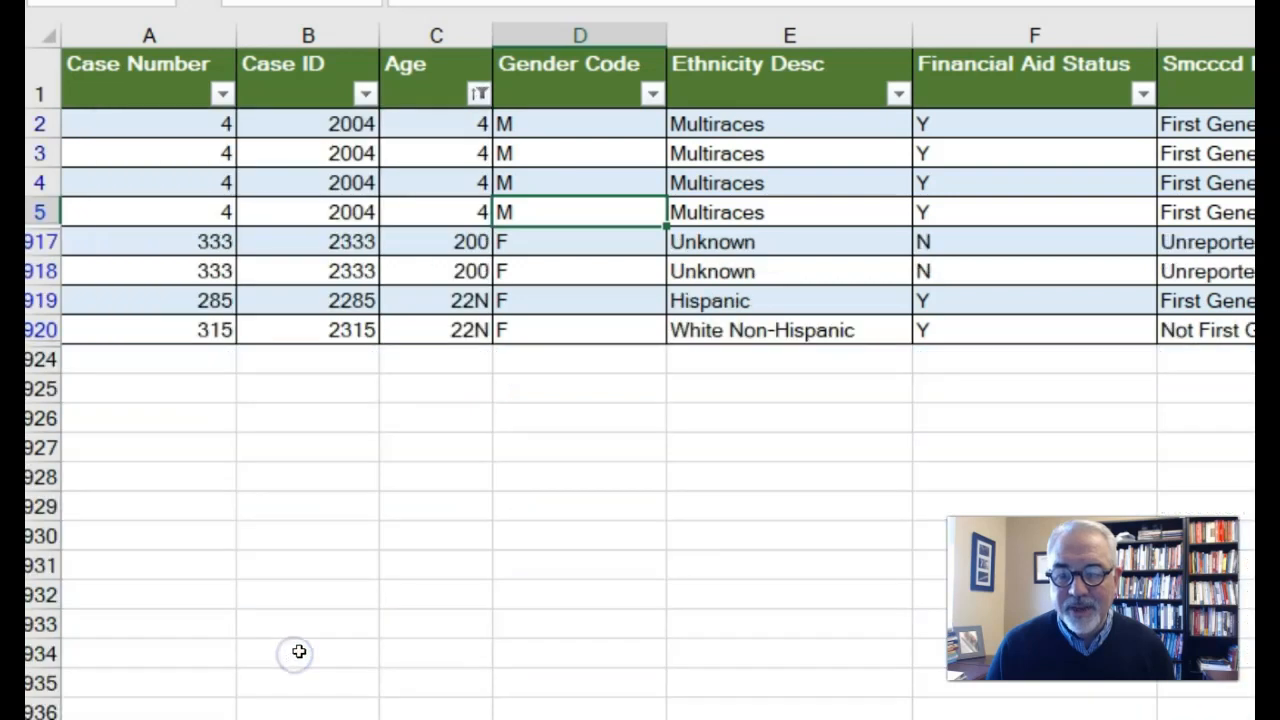